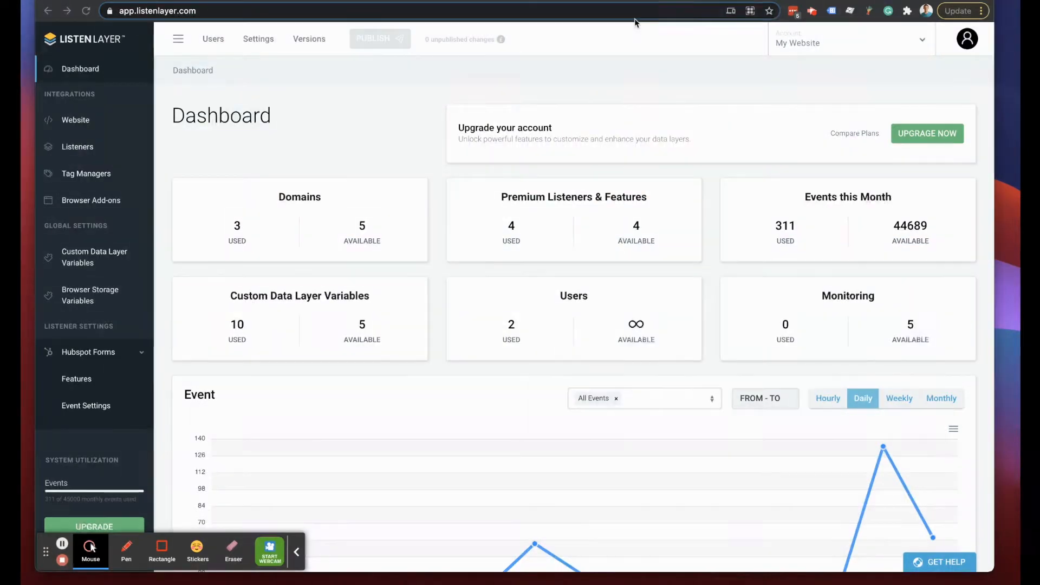
- Go through the Website section to the Listeners page, where every listener is switched off
click(298, 552)
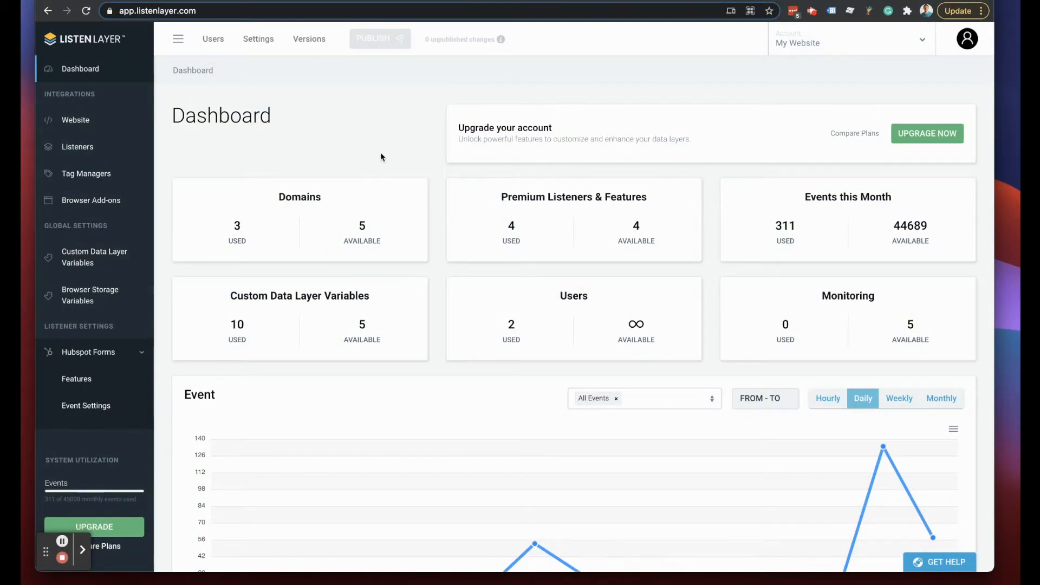
click(95, 119)
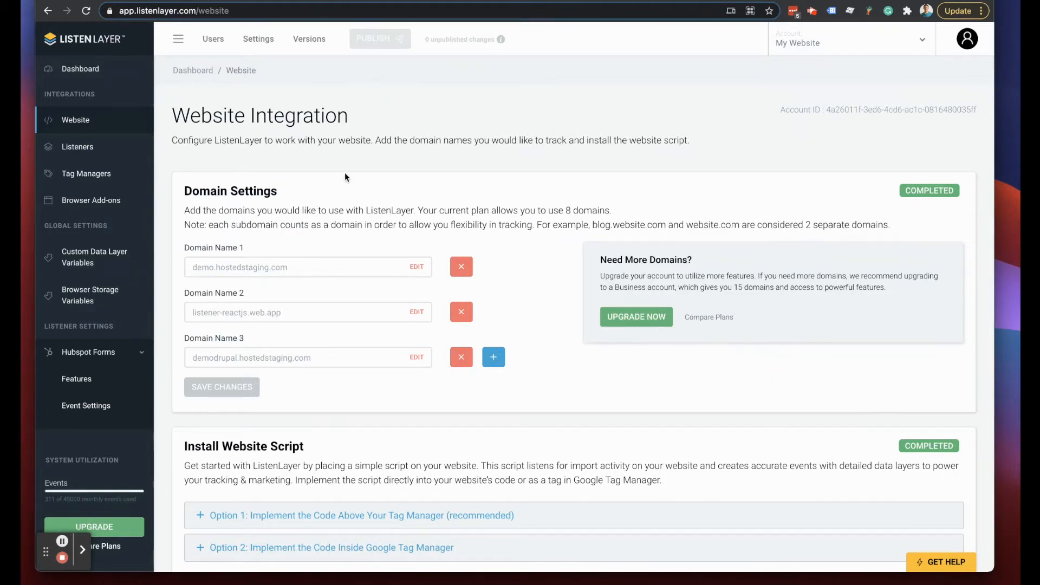
click(75, 150)
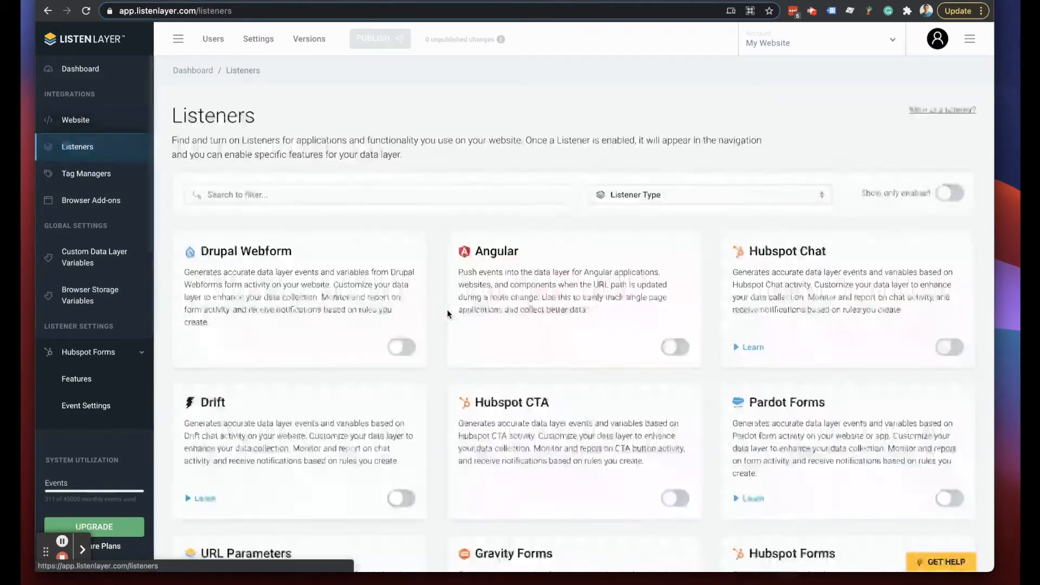
- Search listeners for 'URL' and try enabling URL Parameters, dismissing the upgrade notice
click(493, 193)
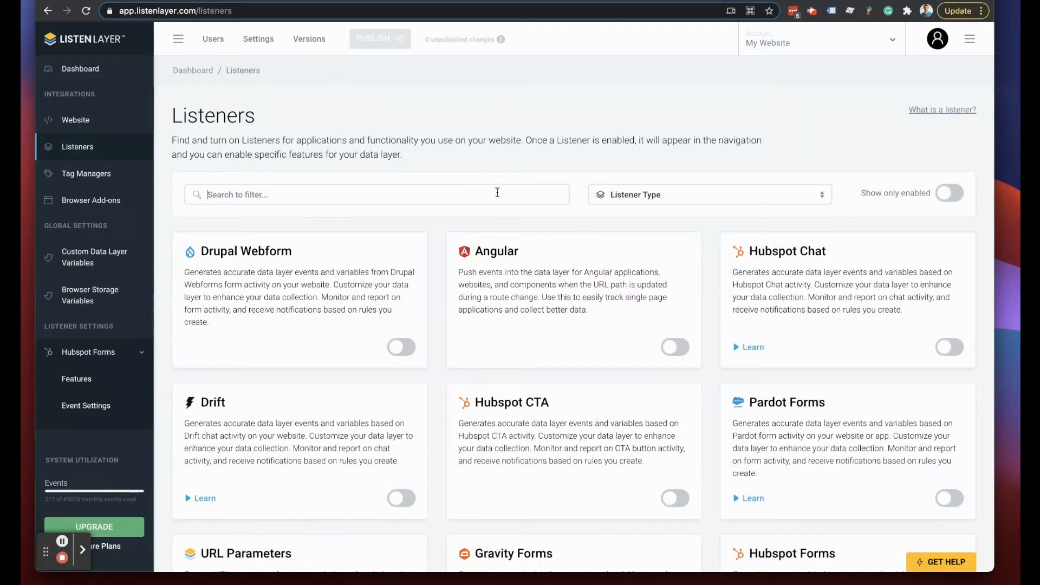
text(URL)
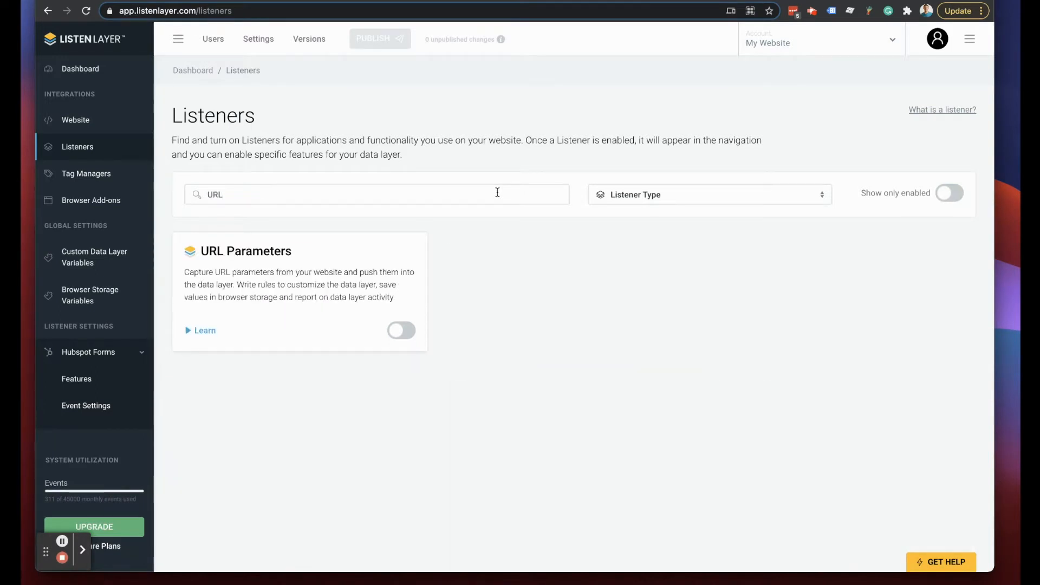
click(399, 336)
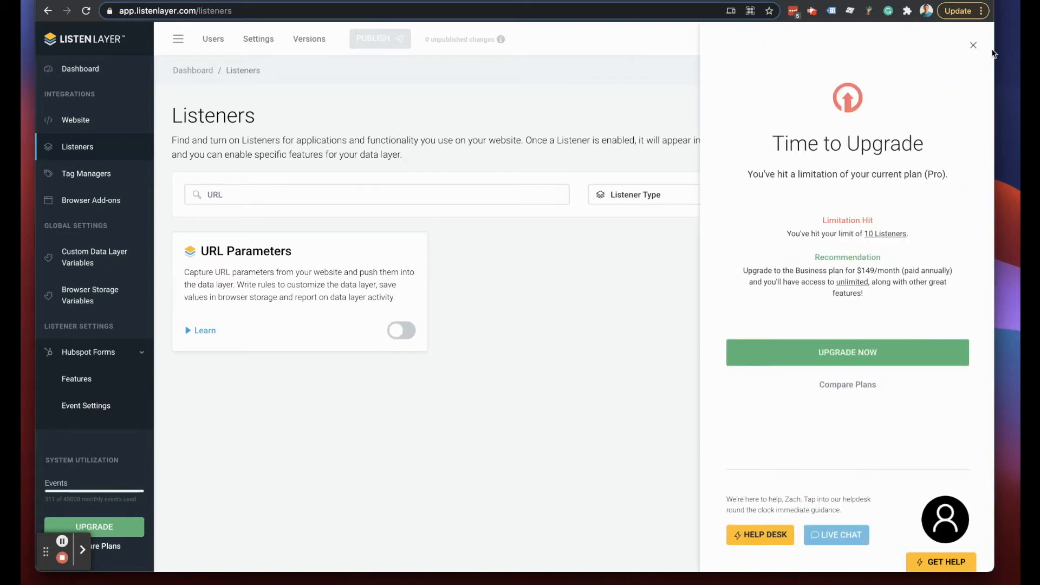
click(973, 46)
- Clear the search, filter to enabled listeners, and disable the Uberflip Forms listener
double_click(209, 193)
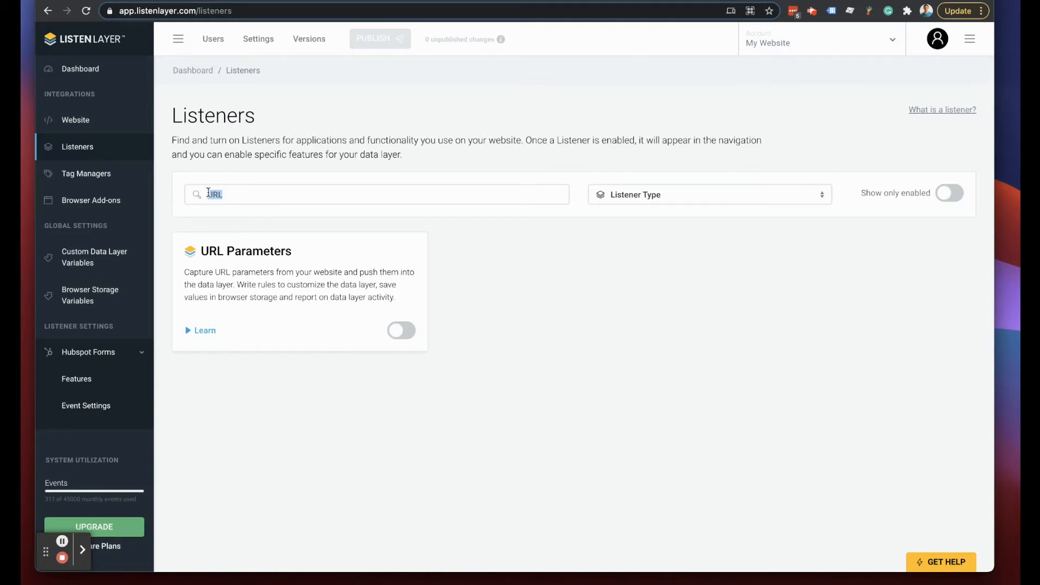
key(BackSpace)
click(950, 193)
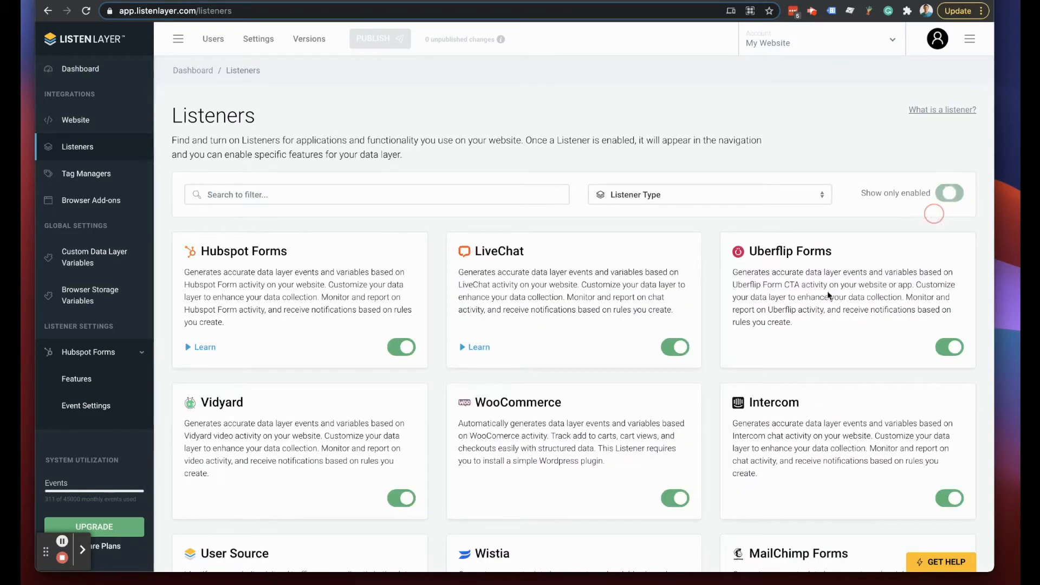
click(949, 346)
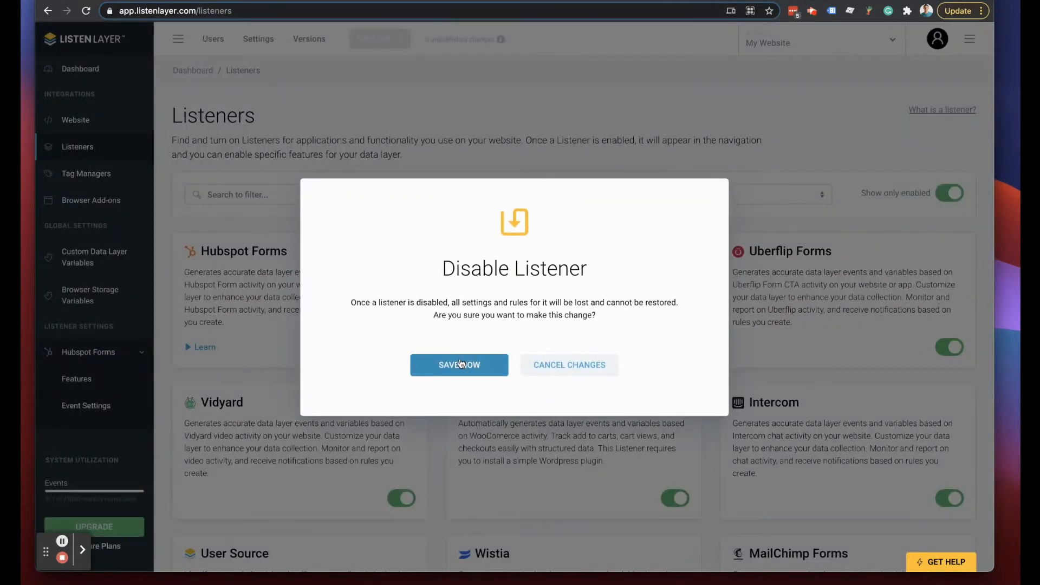
click(461, 363)
- Show all listeners, search 'URL', enable URL Parameters, and go to its Features page
click(291, 201)
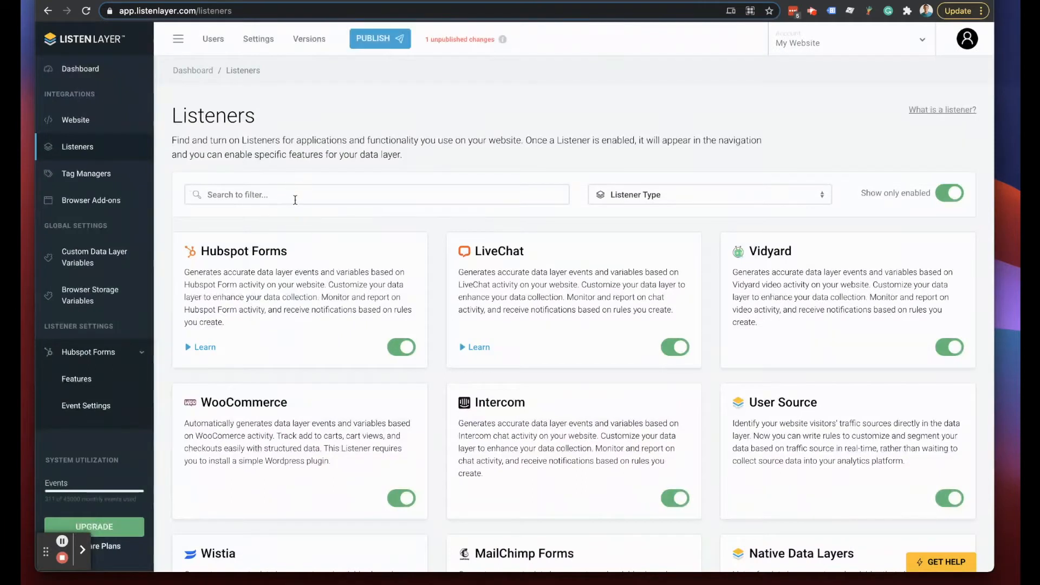
text(URL)
key(BackSpace)
key(BackSpace)
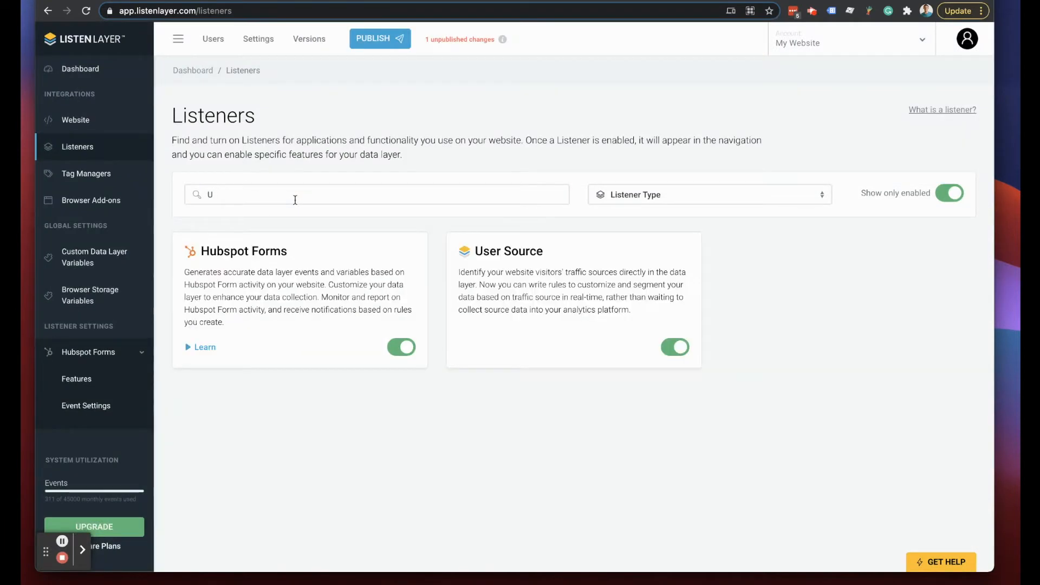
click(949, 193)
click(381, 195)
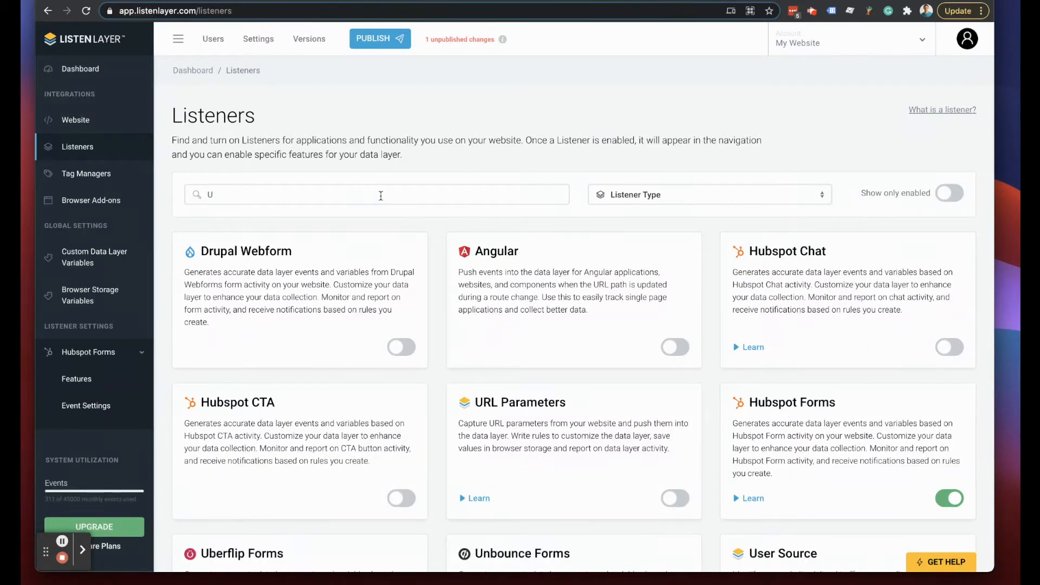
text(RL)
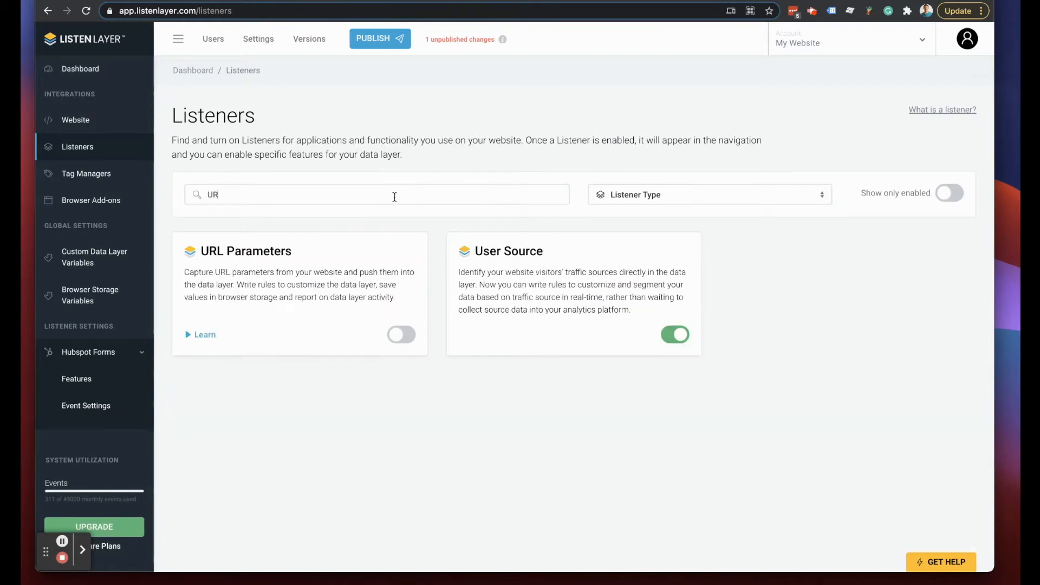
click(399, 330)
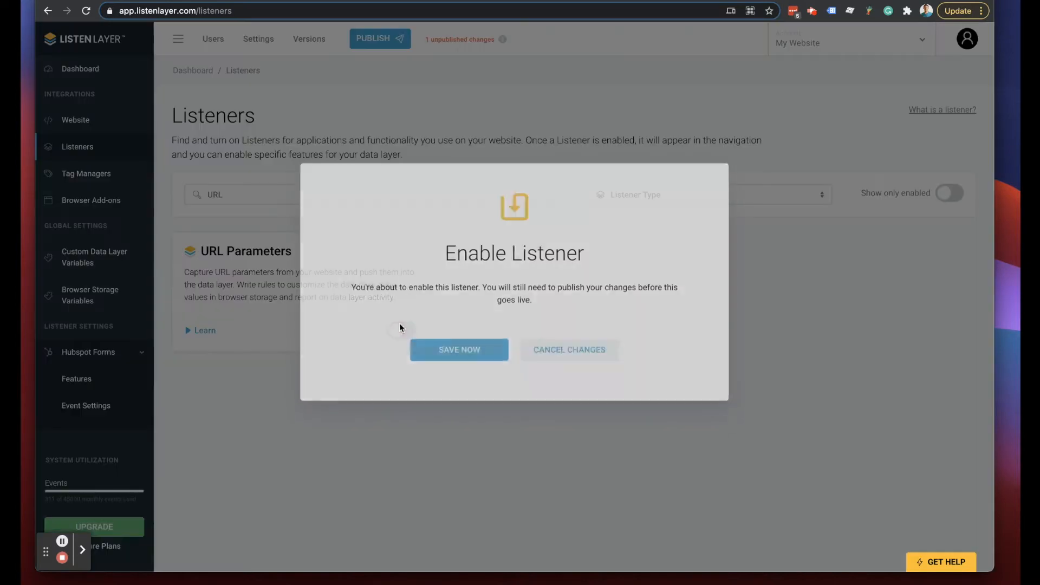
click(467, 366)
scroll(65, 298, down, 2)
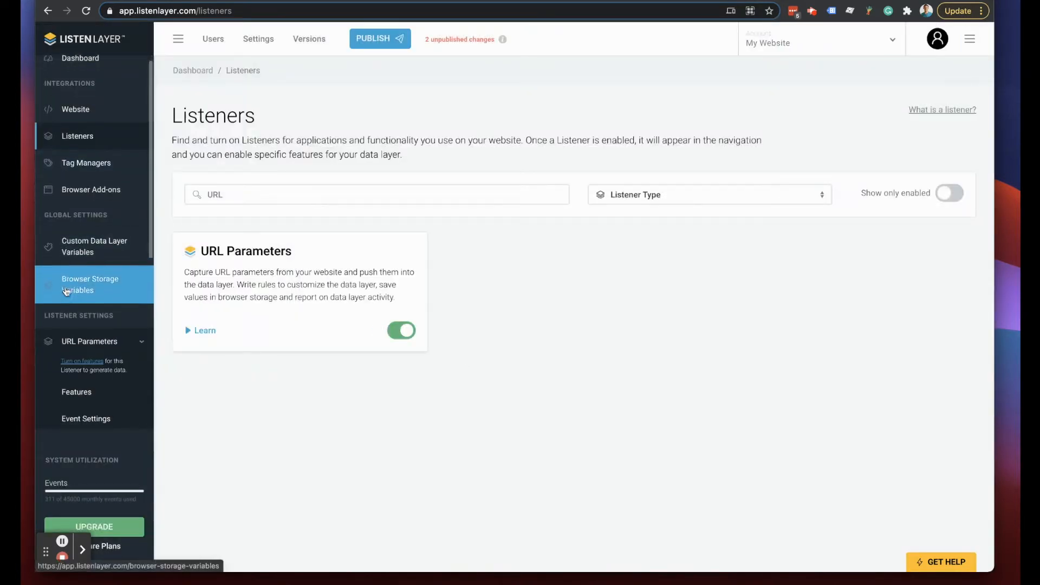
click(74, 341)
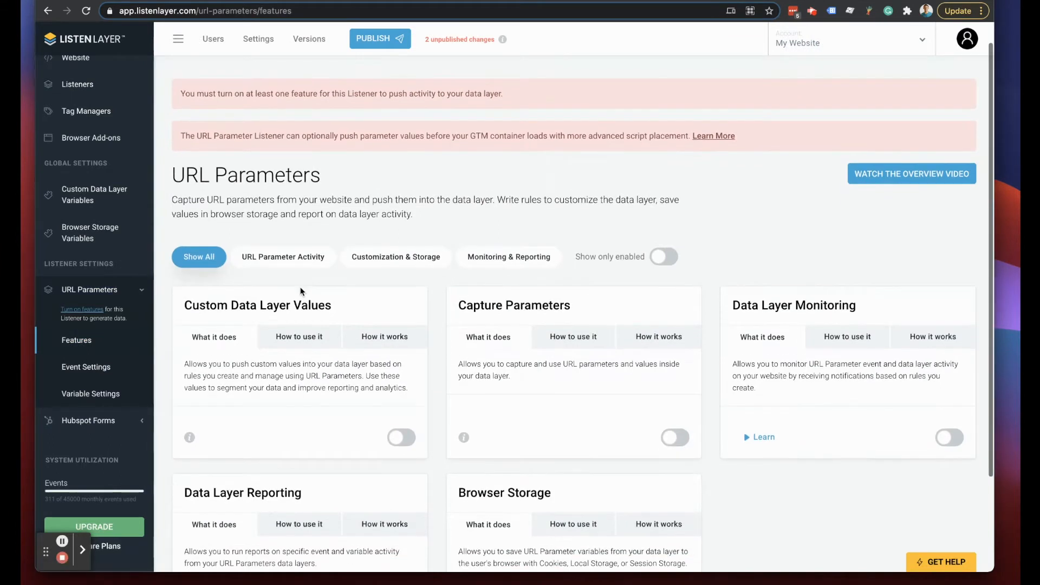
- Under URL Parameter Activity, preview the code and event name Capture Parameters generates
scroll(301, 290, down, 3)
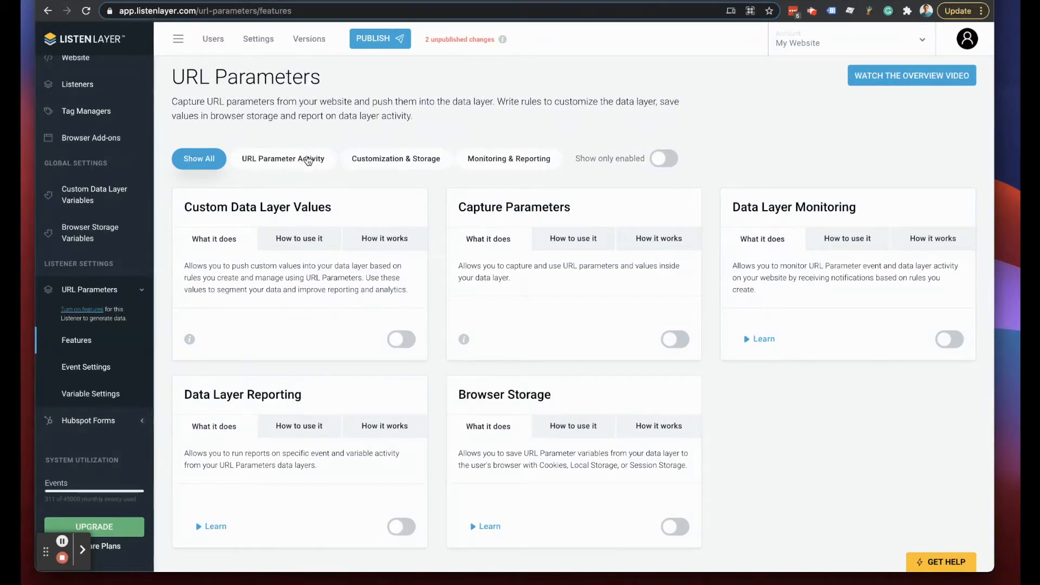
click(295, 163)
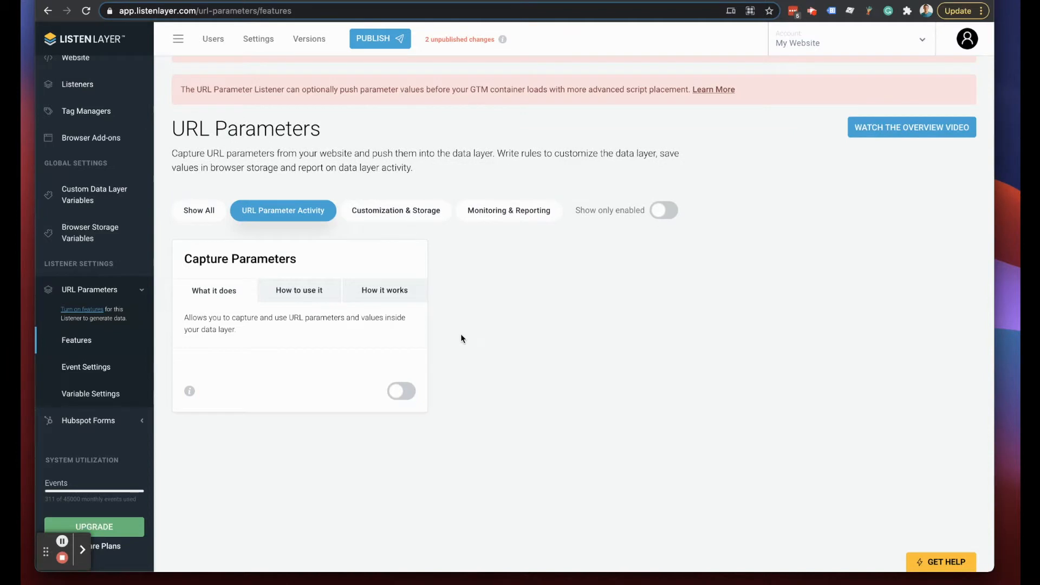
click(189, 391)
scroll(290, 461, down, 2)
scroll(289, 426, up, 2)
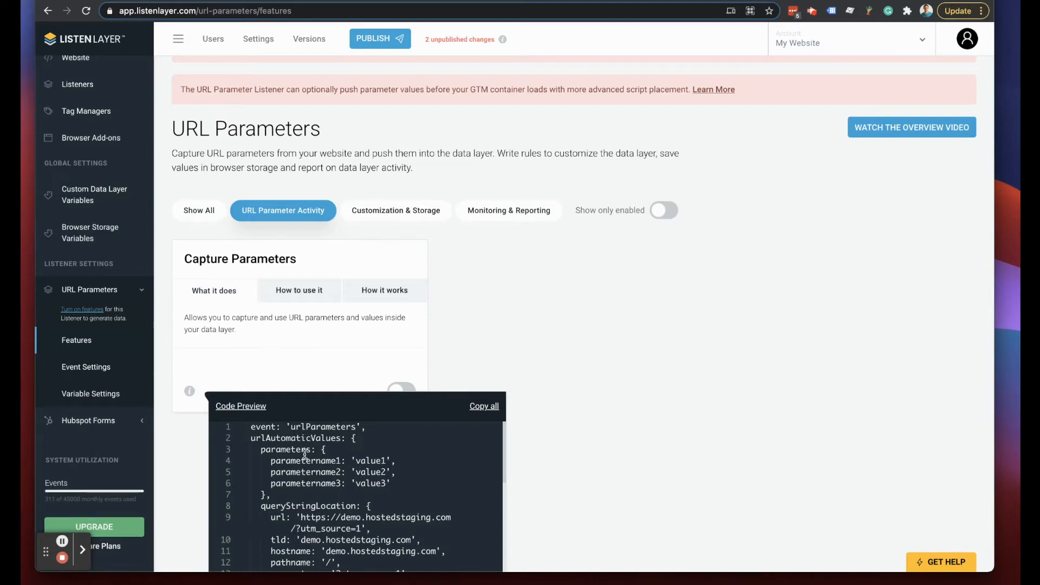
scroll(289, 427, down, 1)
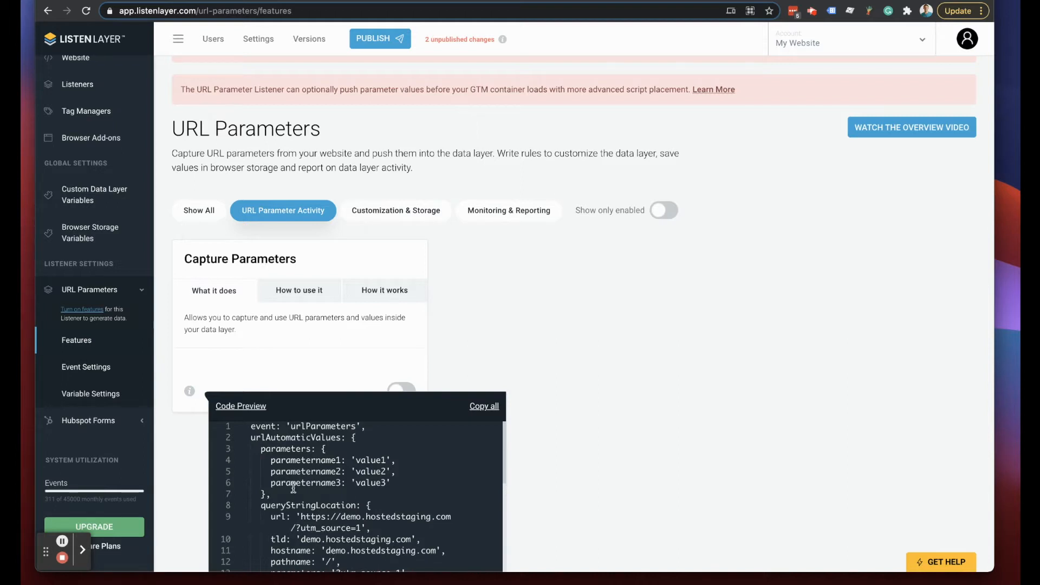
drag(353, 427, 291, 427)
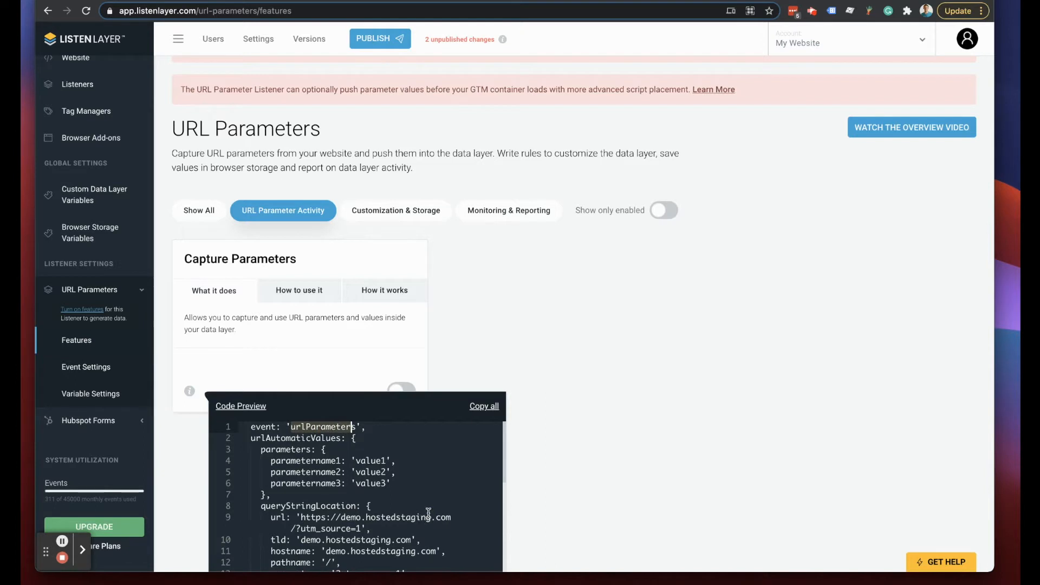
click(553, 358)
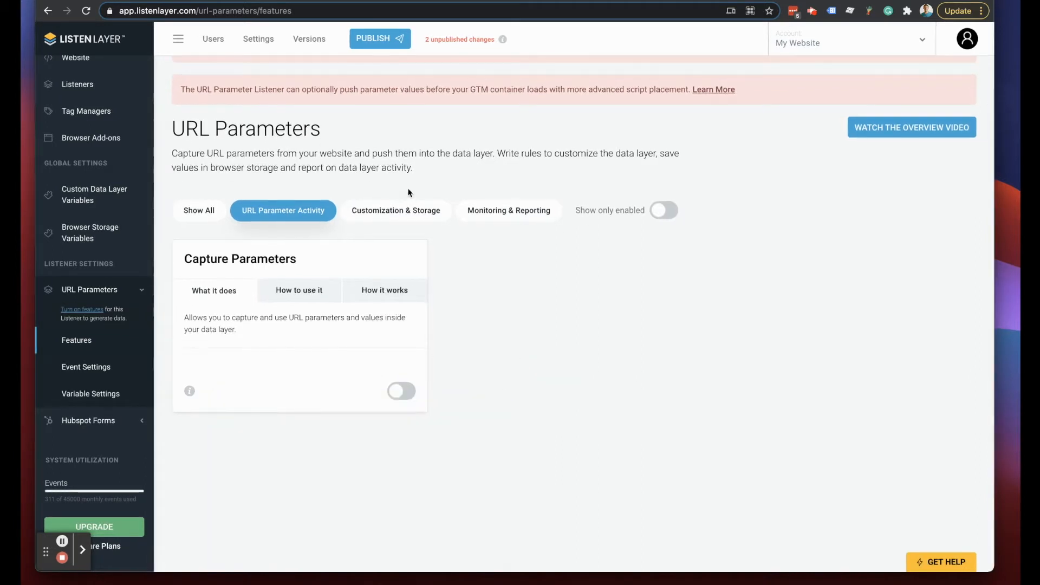
- Switch on Capture Parameters and view the urlParameters event settings, shown Active
click(383, 211)
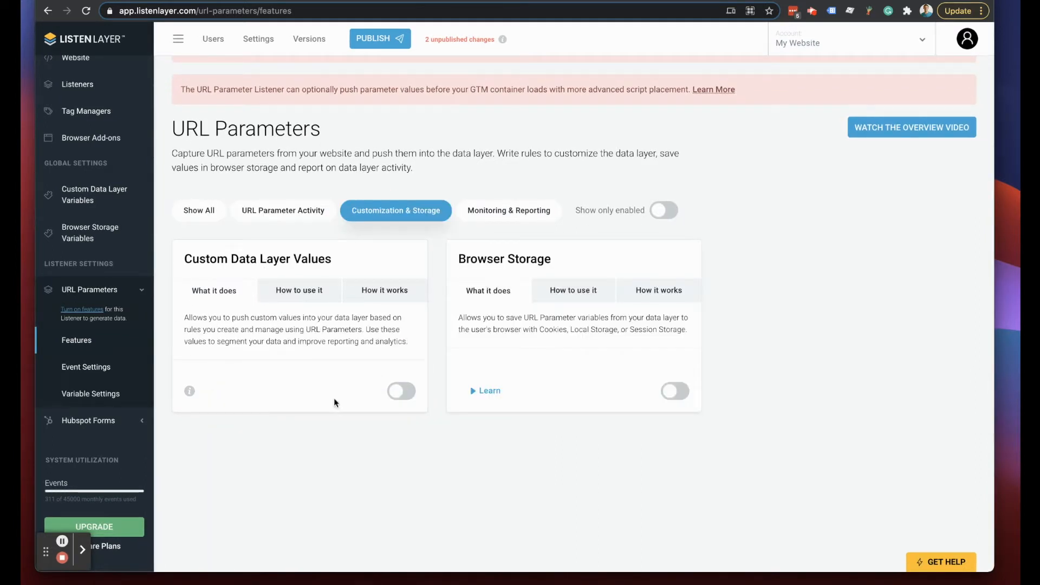
click(272, 215)
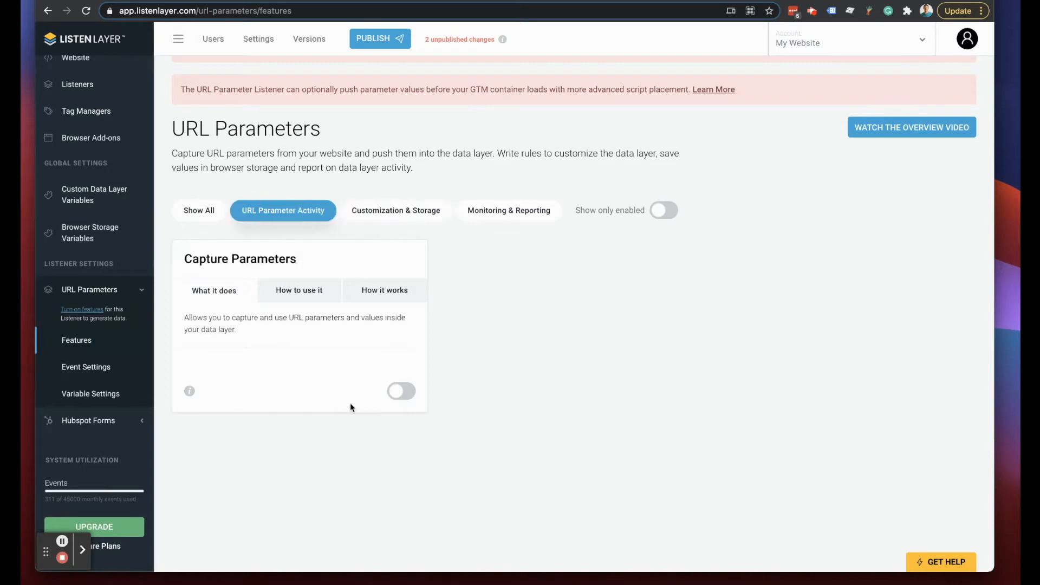
click(401, 394)
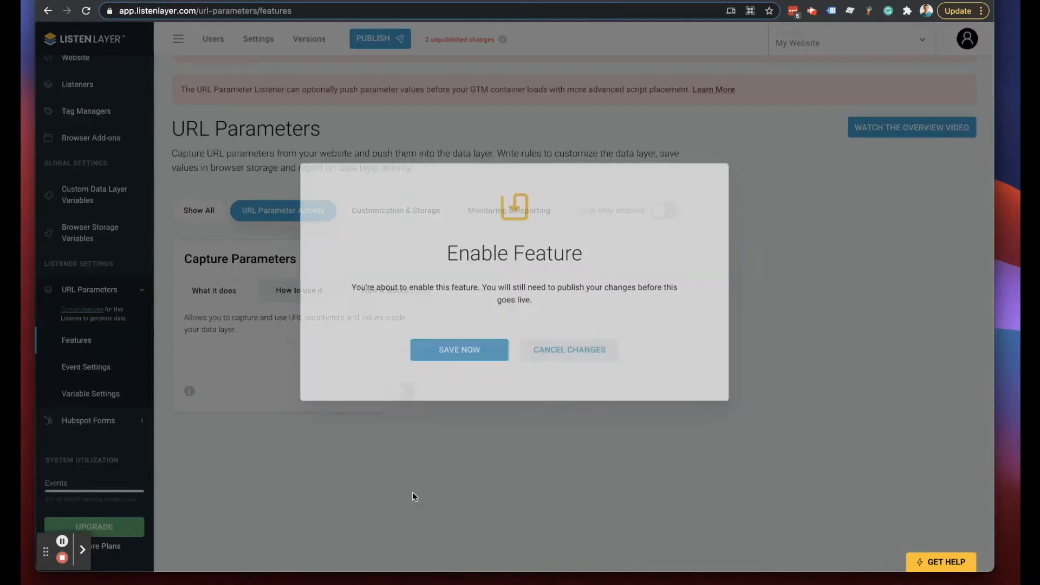
click(412, 368)
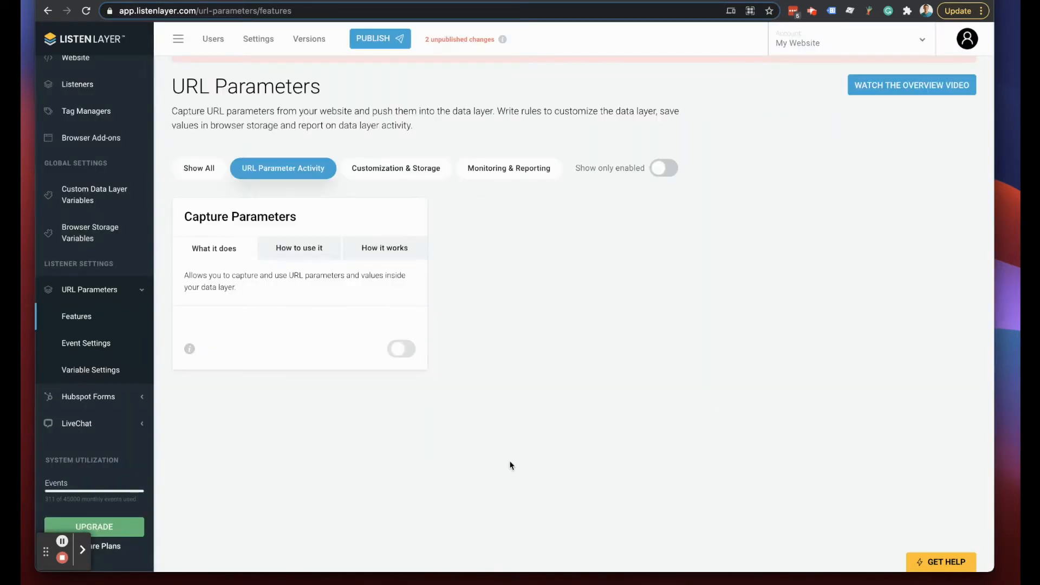
click(86, 344)
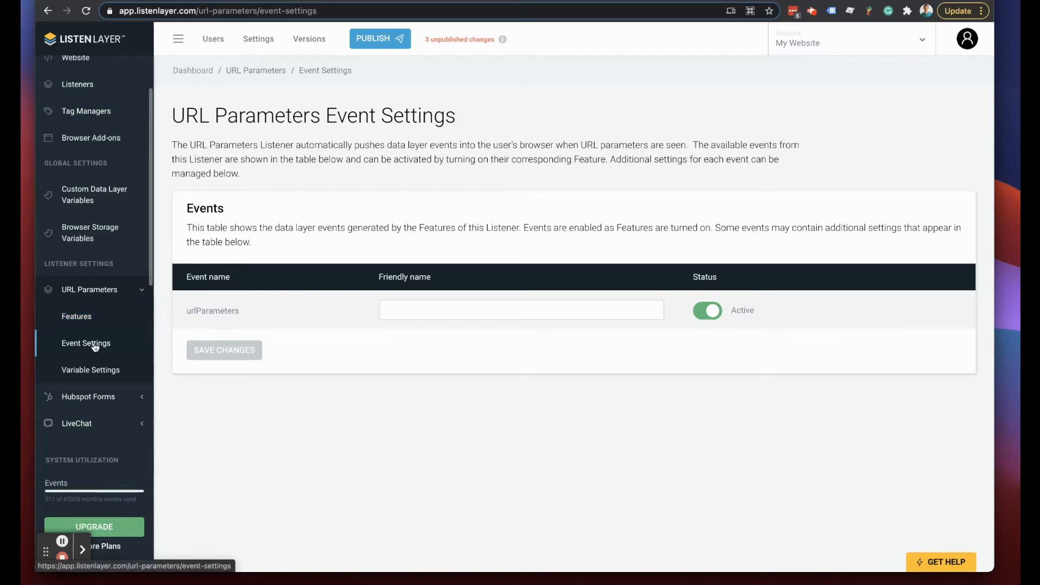
- Reach URL Parameters Variable Settings showing the Active parameters and queryStringLocation variables
click(78, 319)
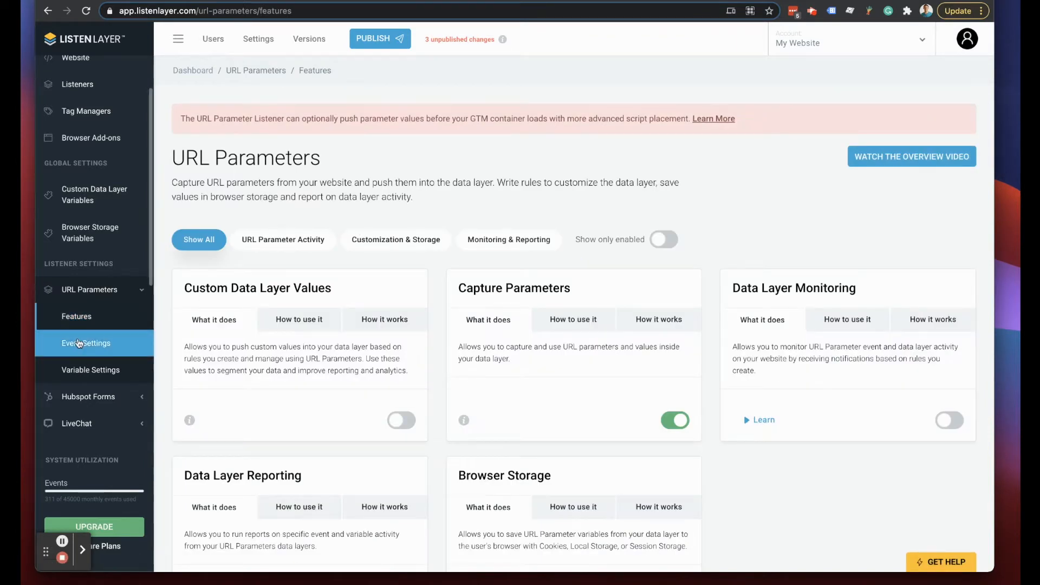
click(85, 343)
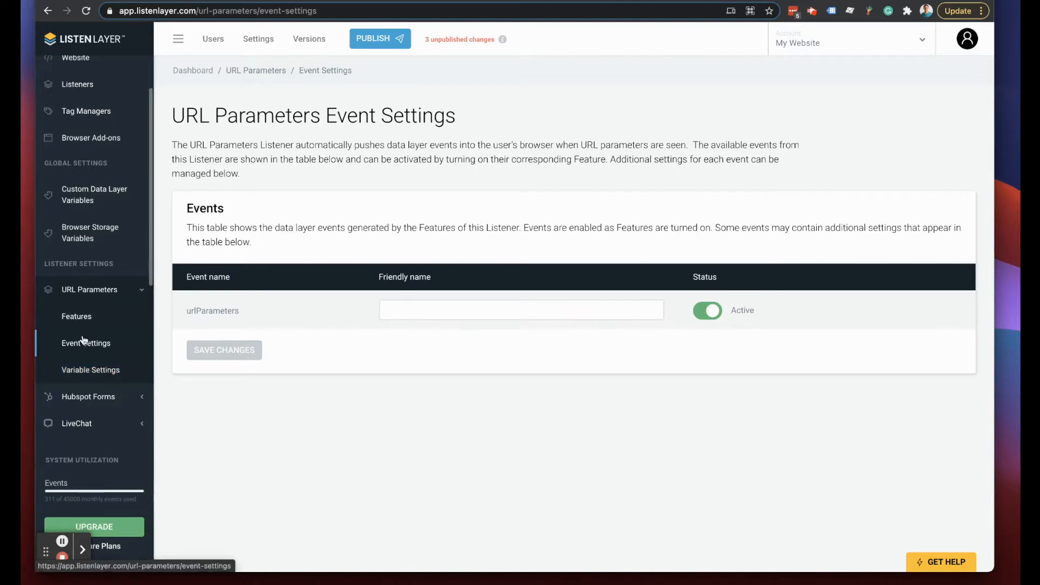
click(89, 372)
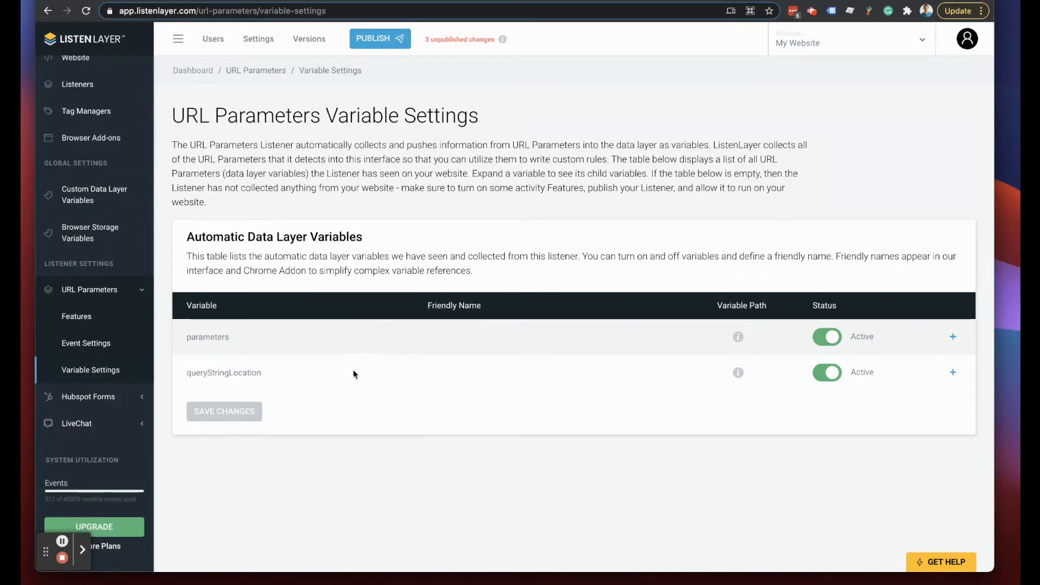
- Expand the parameters variable and scroll its child URL parameters to pick out 'test'
click(953, 337)
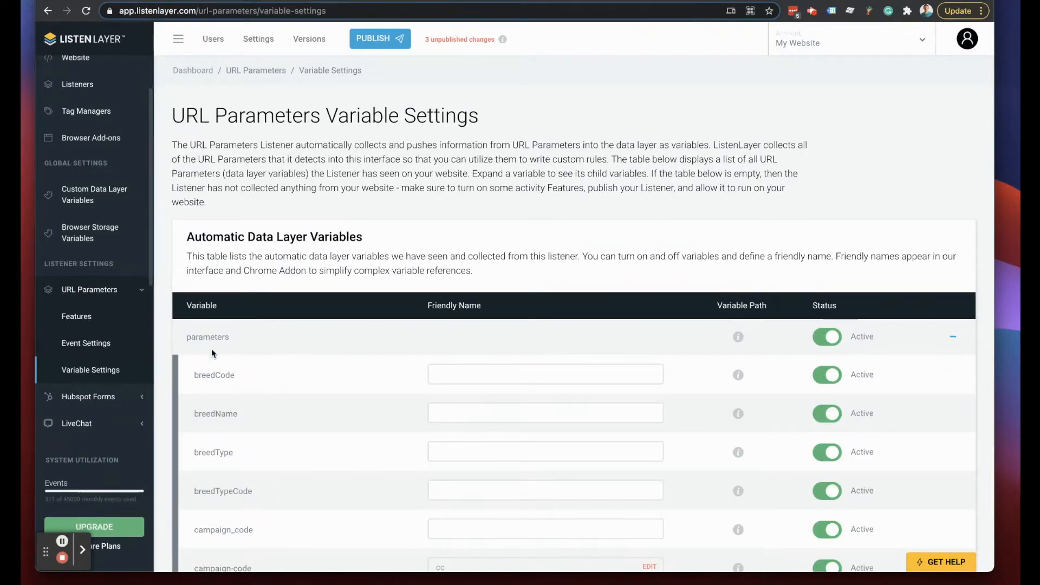
scroll(279, 351, down, 1)
scroll(278, 349, down, 10)
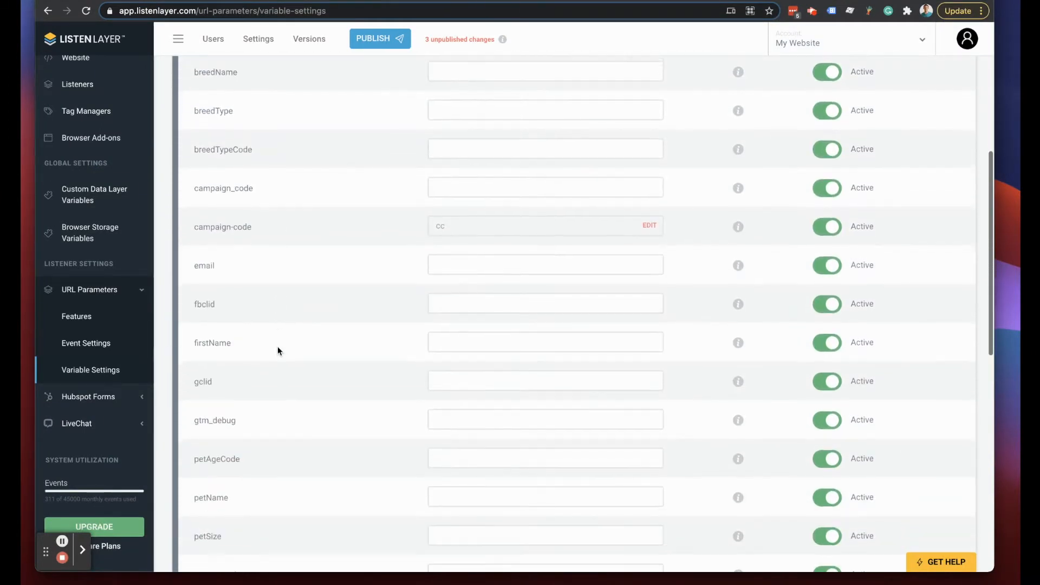
scroll(277, 349, down, 5)
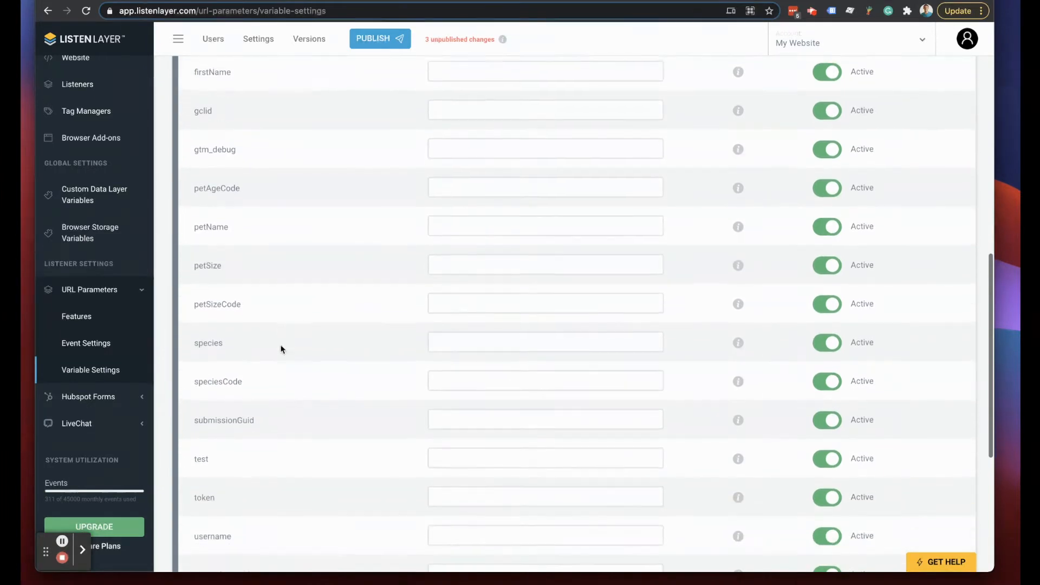
scroll(278, 346, down, 2)
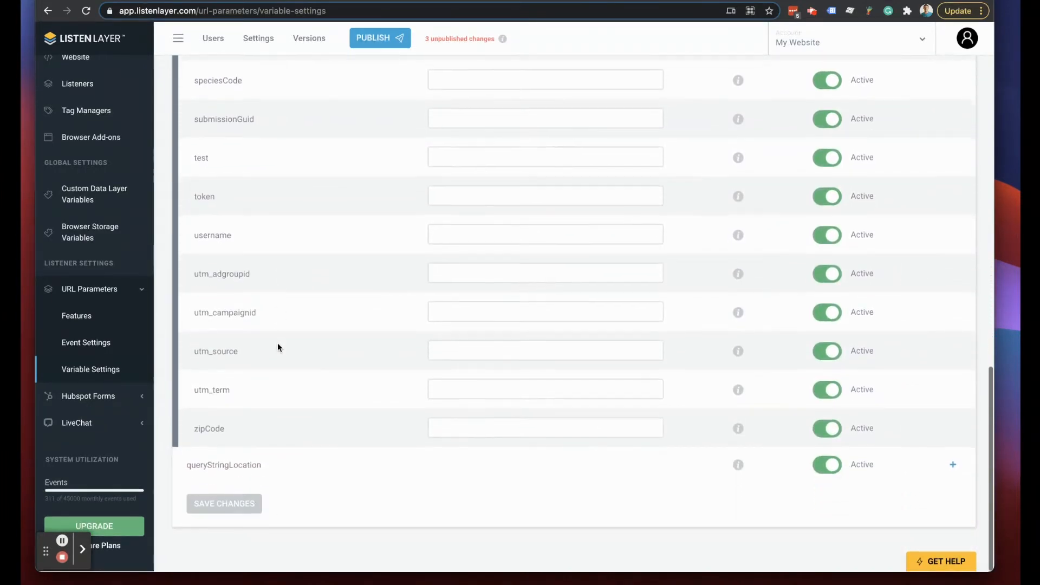
scroll(210, 328, up, 10)
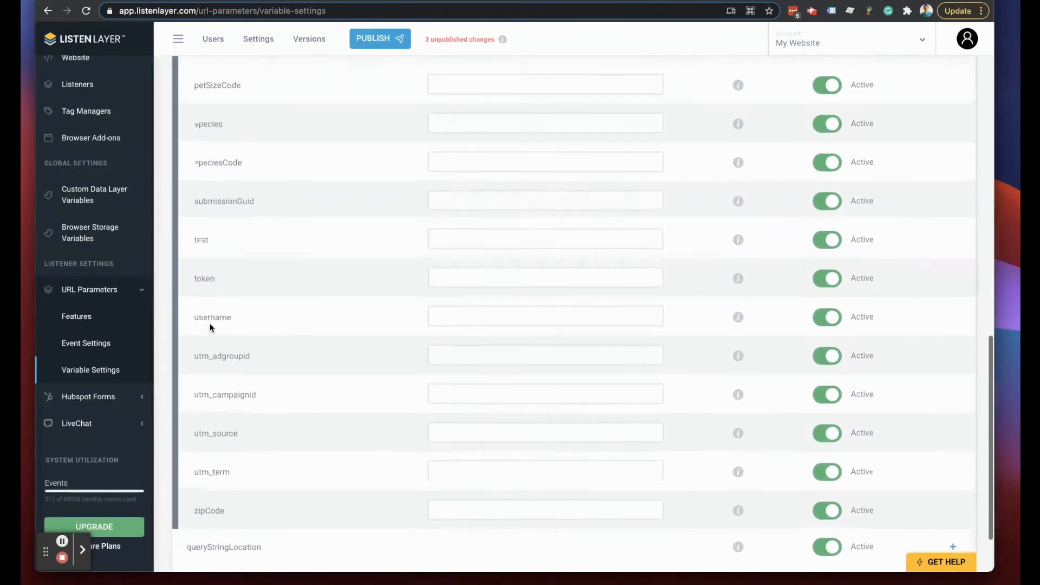
scroll(209, 328, up, 7)
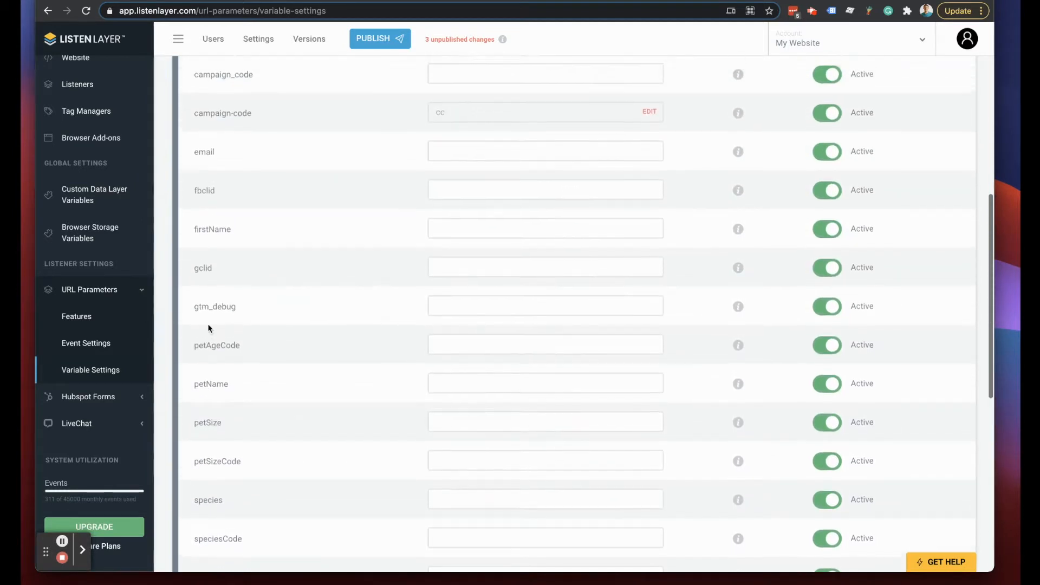
scroll(208, 325, down, 5)
scroll(208, 326, down, 6)
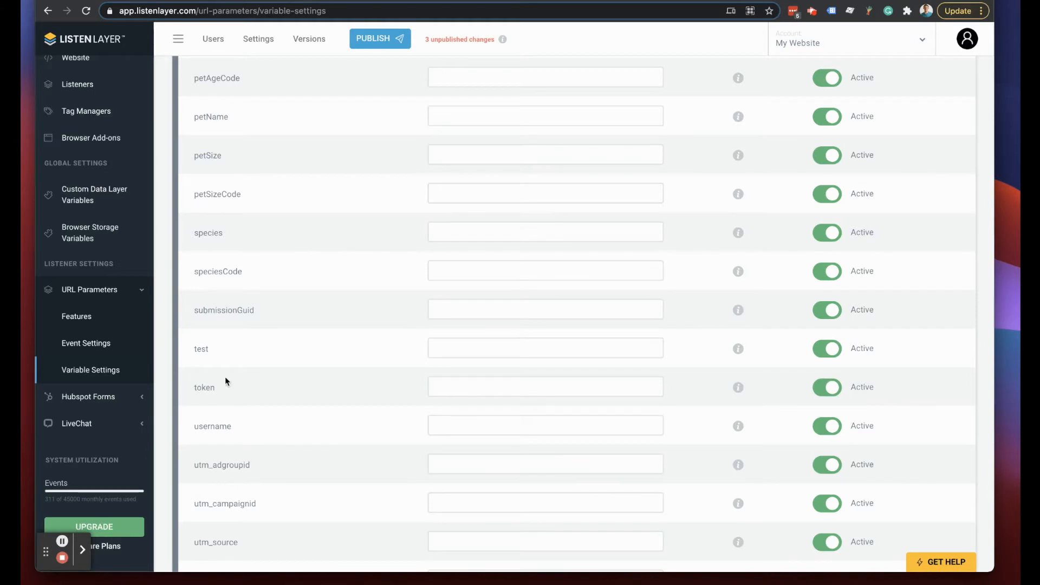
double_click(201, 349)
scroll(222, 358, up, 5)
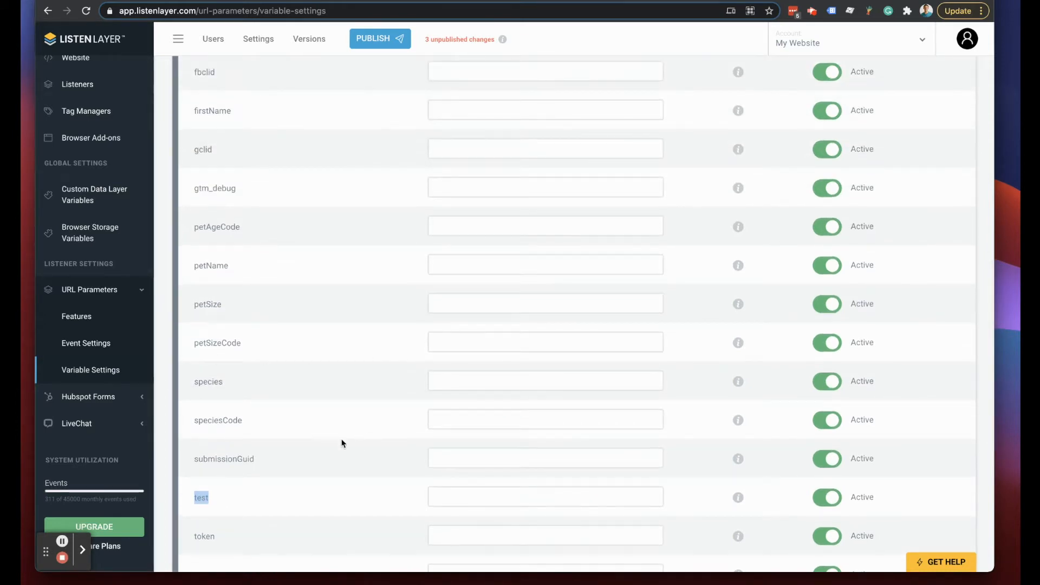
scroll(187, 413, up, 7)
- From the Features page, publish all pending changes as version 'URL Params'
click(79, 316)
click(379, 38)
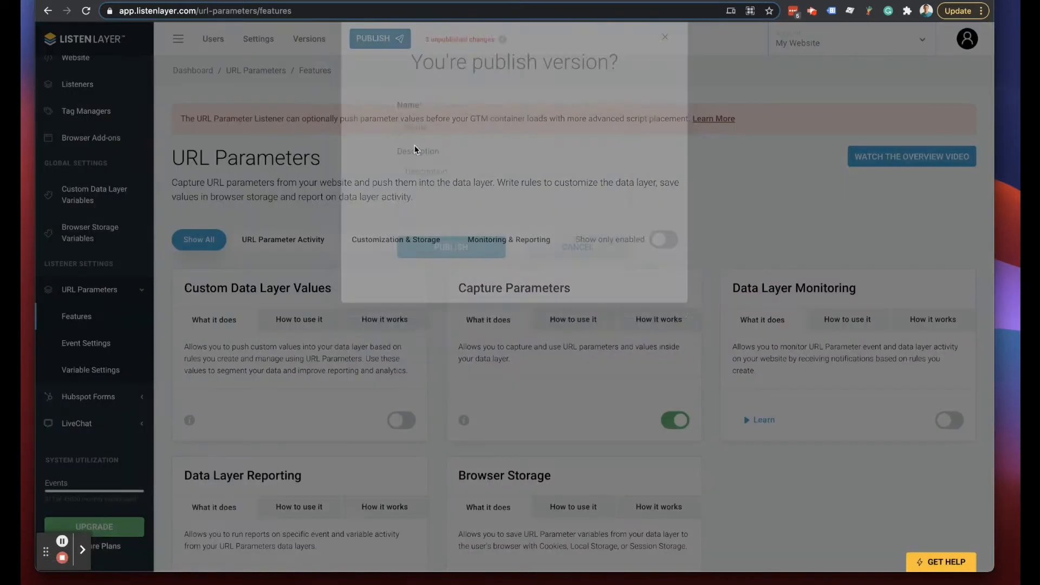
click(431, 156)
text(URL Params)
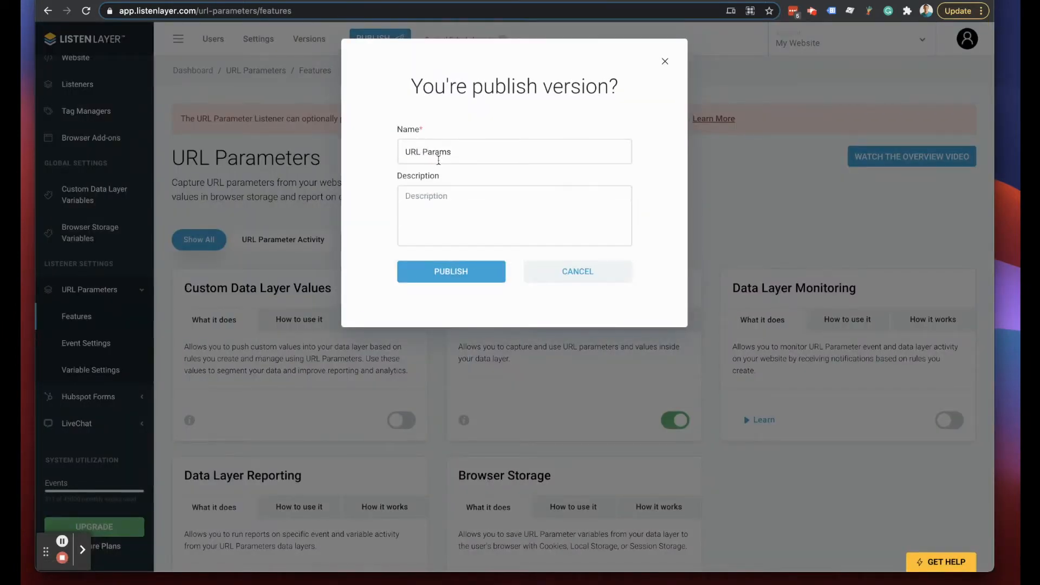
click(436, 272)
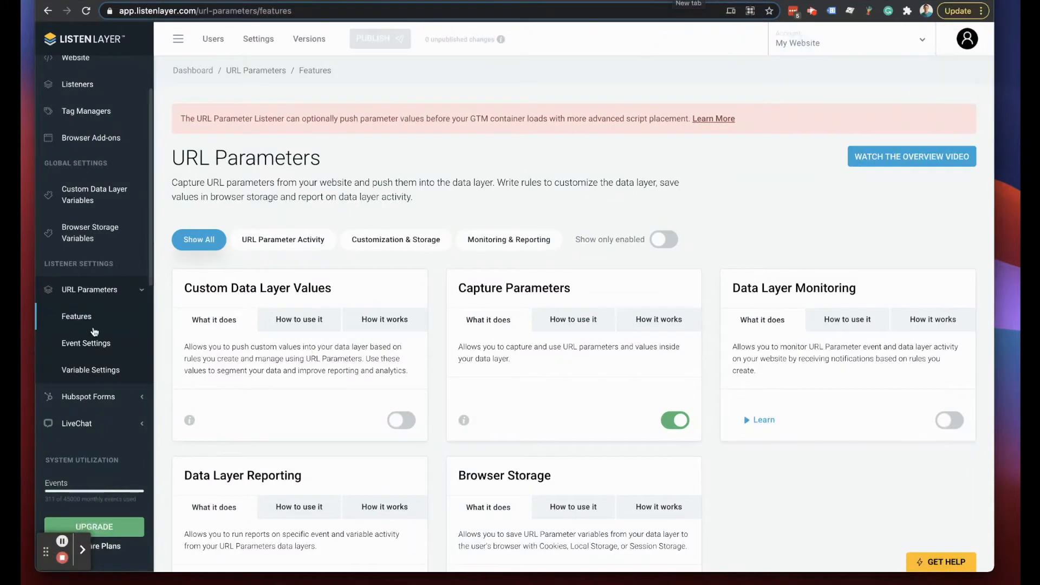
click(76, 372)
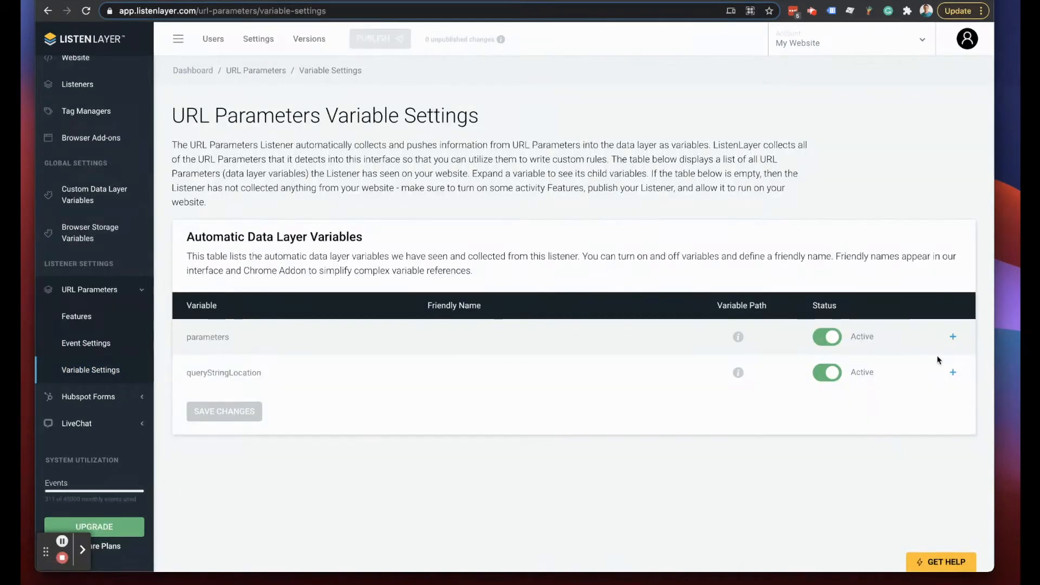
click(952, 337)
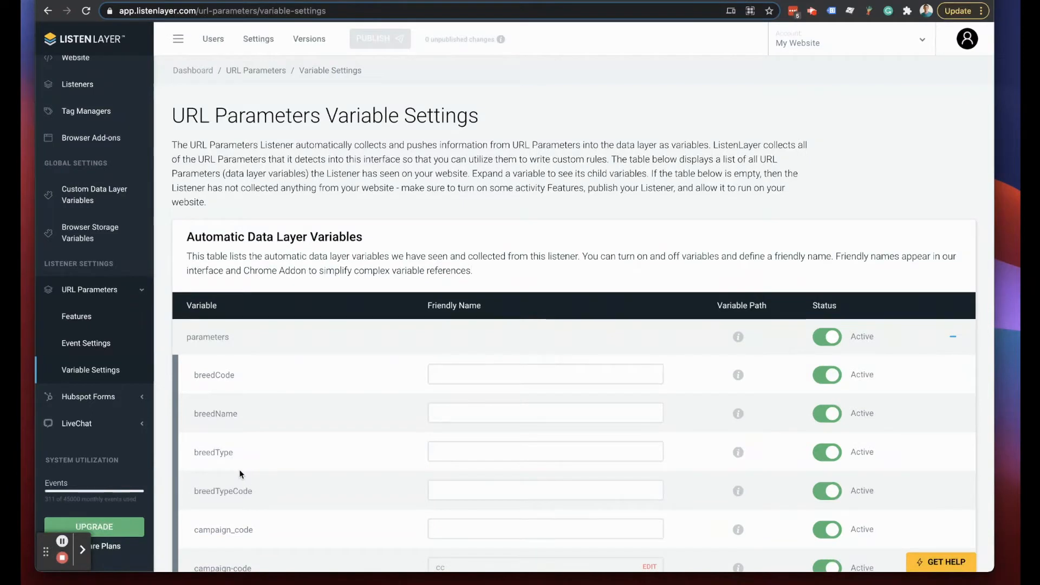
scroll(236, 471, down, 3)
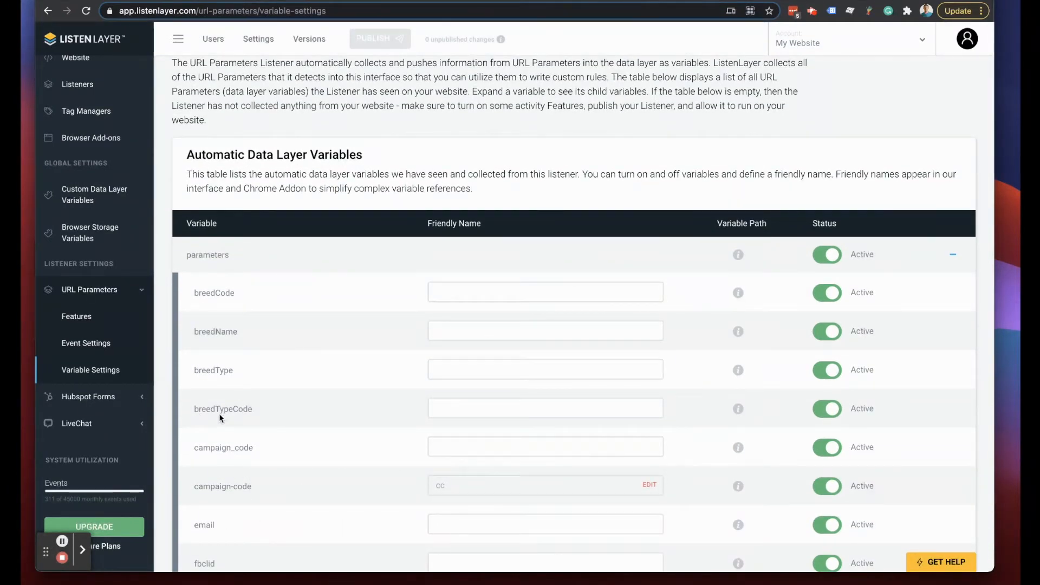
scroll(220, 414, up, 3)
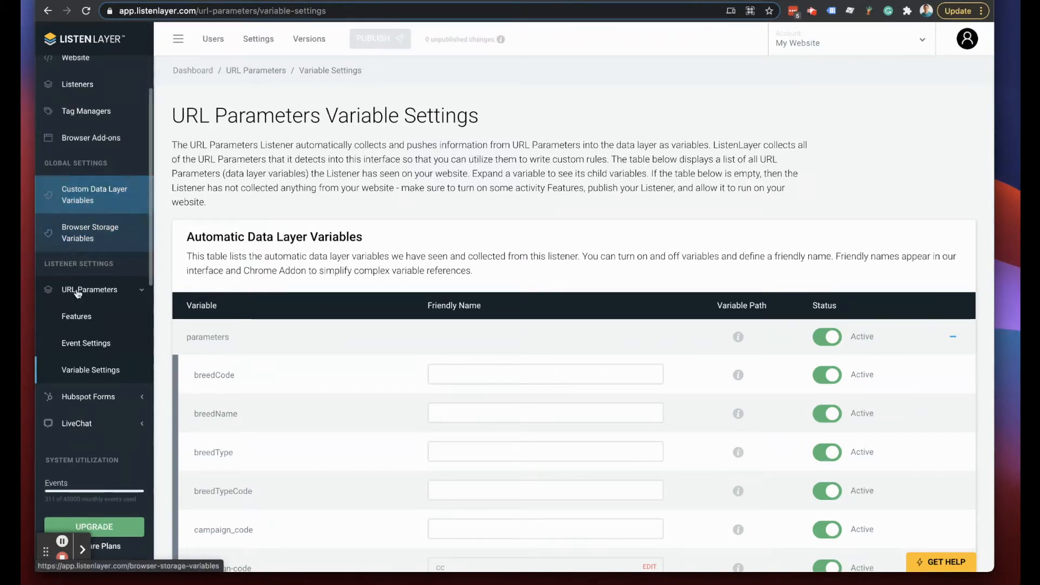
click(75, 325)
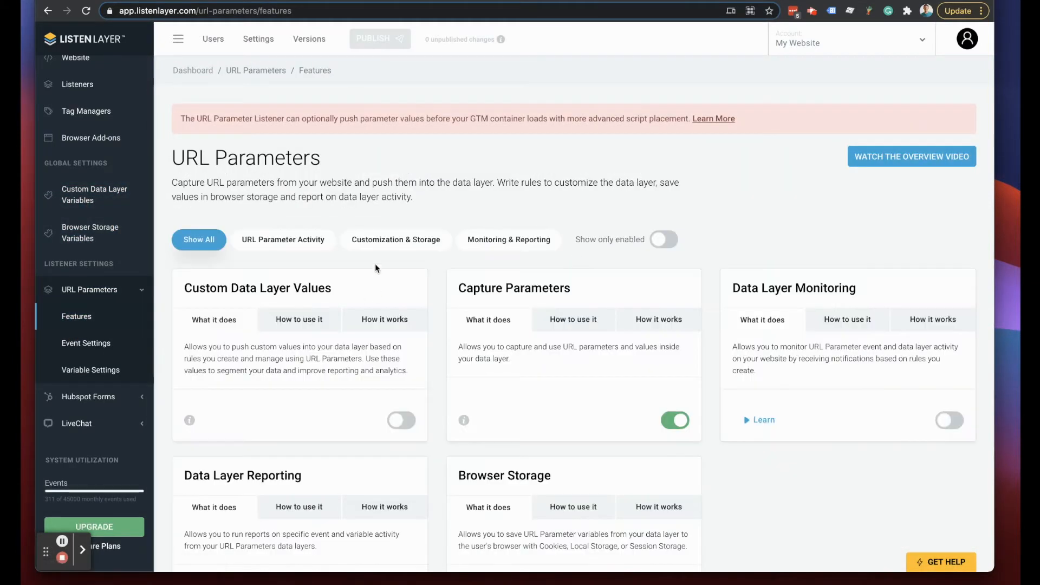
- Enable Custom Data Layer Values under Customization & Storage and go to Custom Data Layer Variables
click(373, 240)
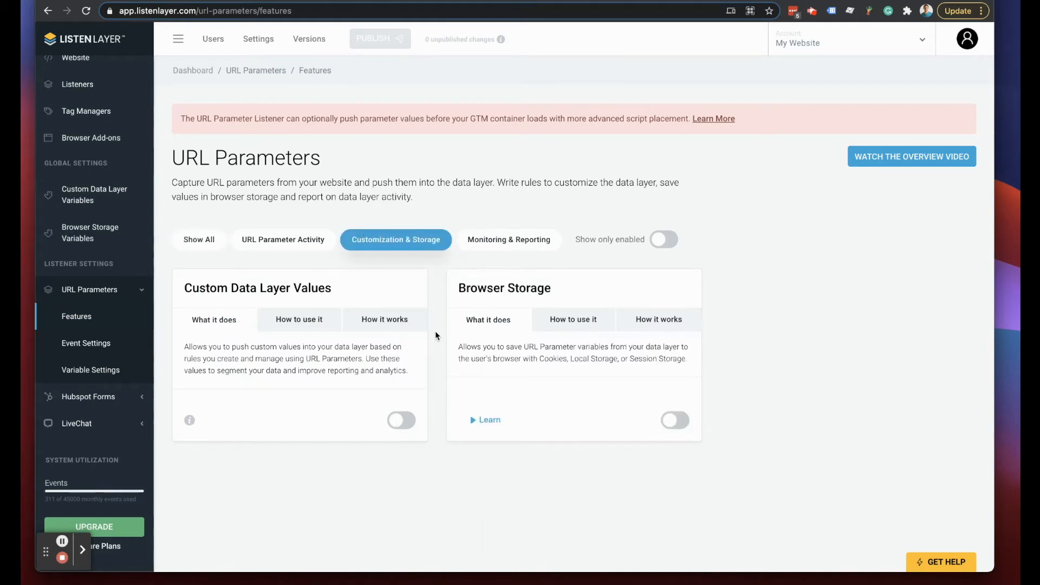
click(400, 420)
click(458, 364)
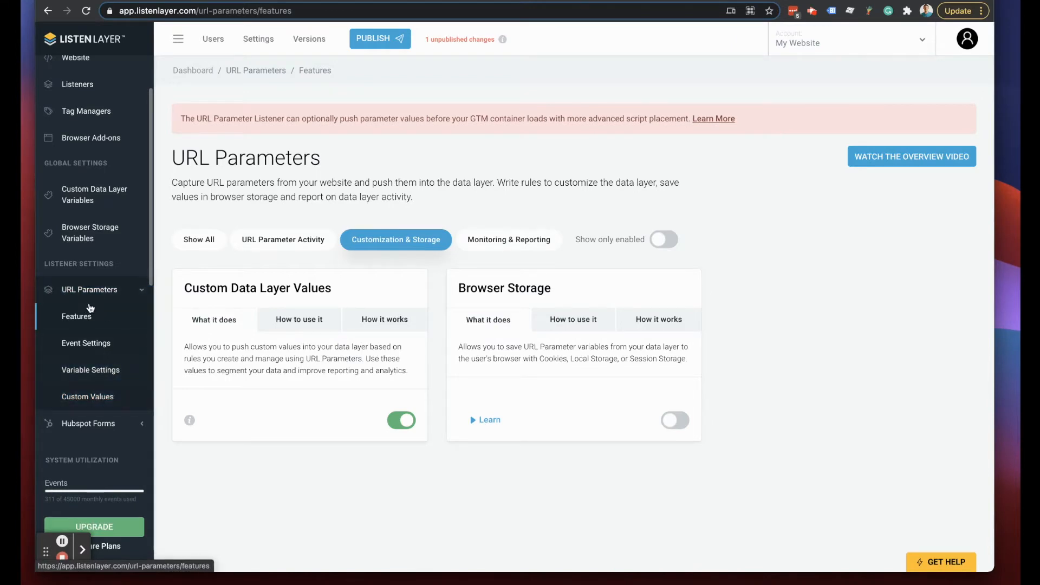
click(85, 197)
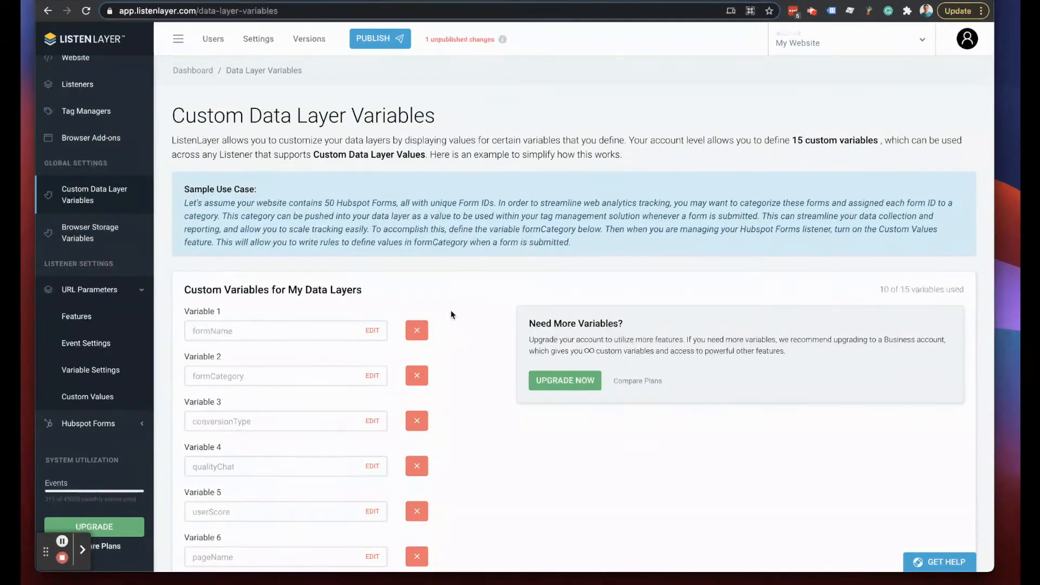
- Add a Variable 11 slot, name it 'testUser', and save the change
scroll(452, 317, down, 2)
scroll(451, 313, down, 3)
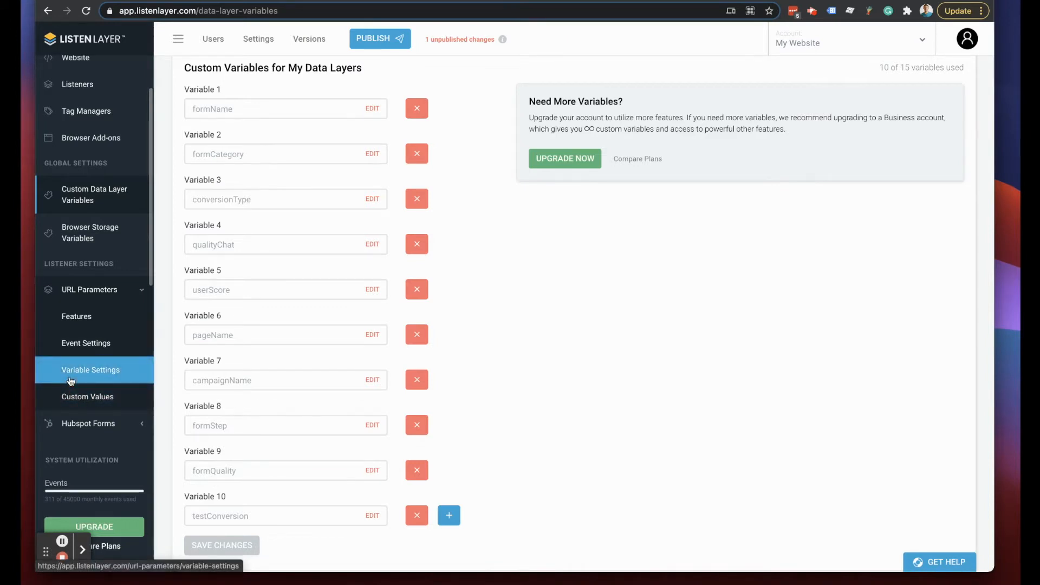
click(449, 516)
scroll(495, 449, down, 3)
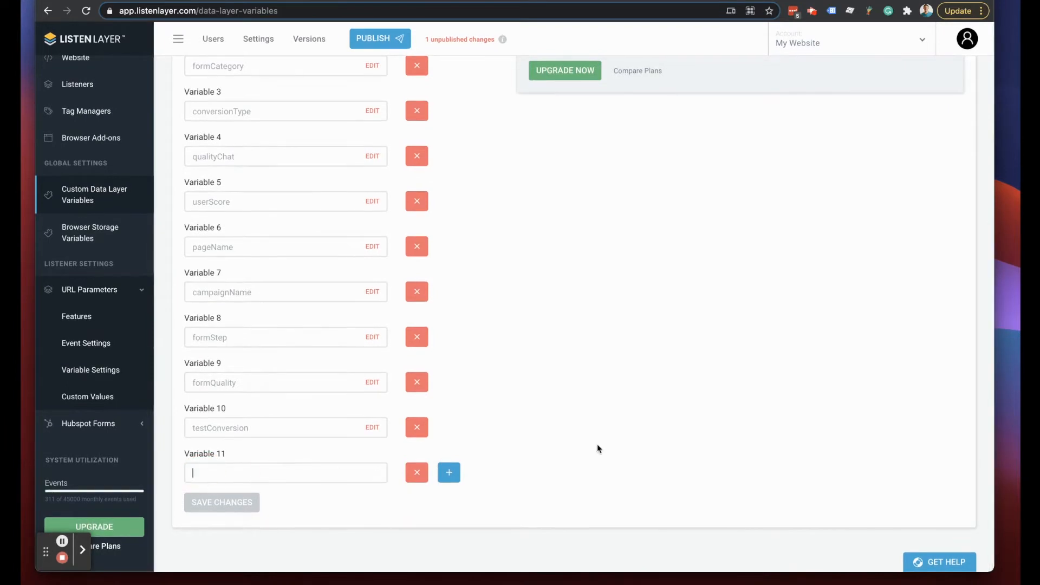
text(testUser)
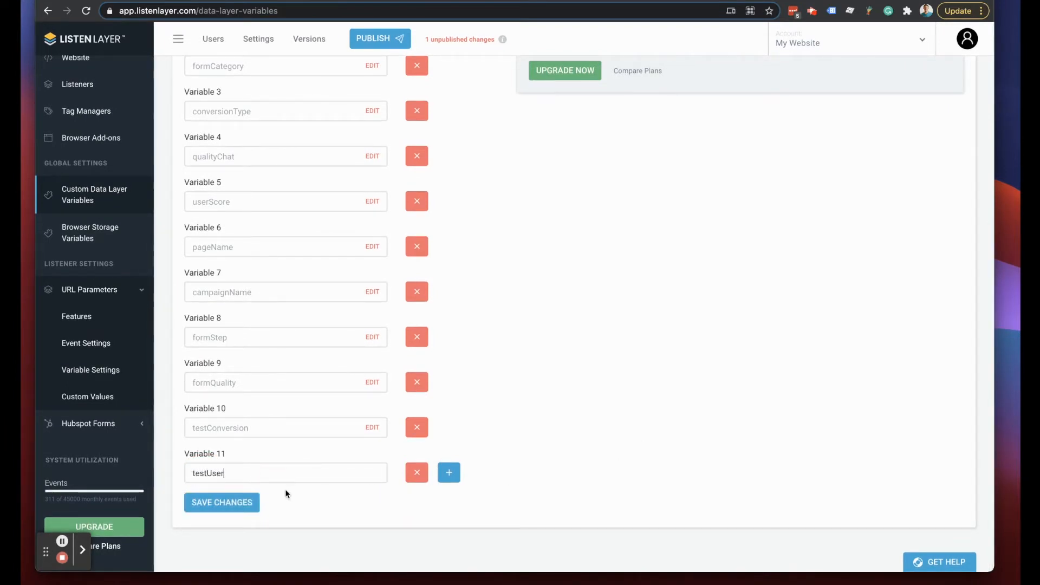
click(217, 502)
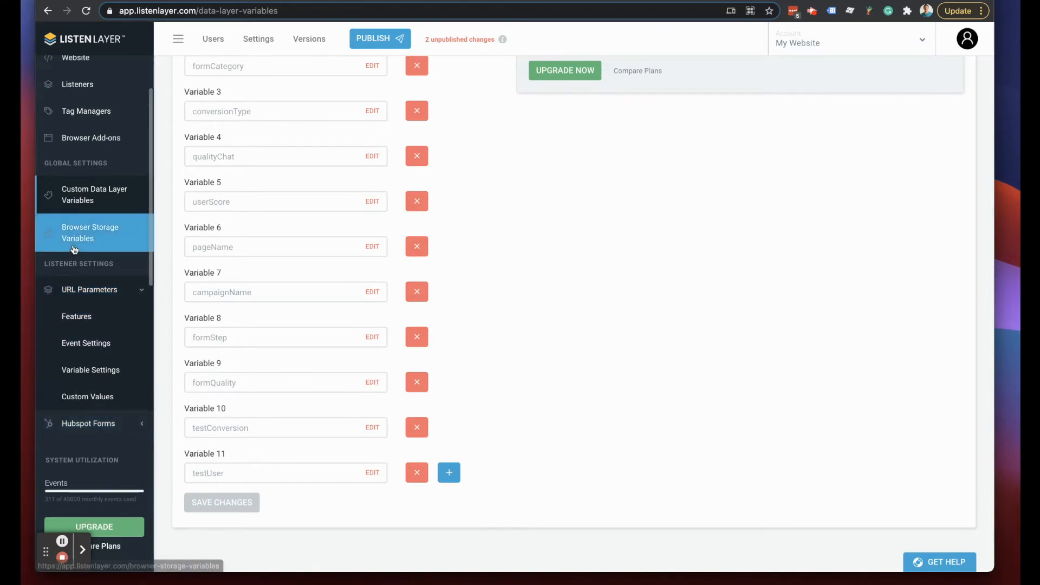
- Keep testUser as a Session Storage Key in Browser Storage Variables, then switch to the Hubspot Form Regular demo tab
click(79, 242)
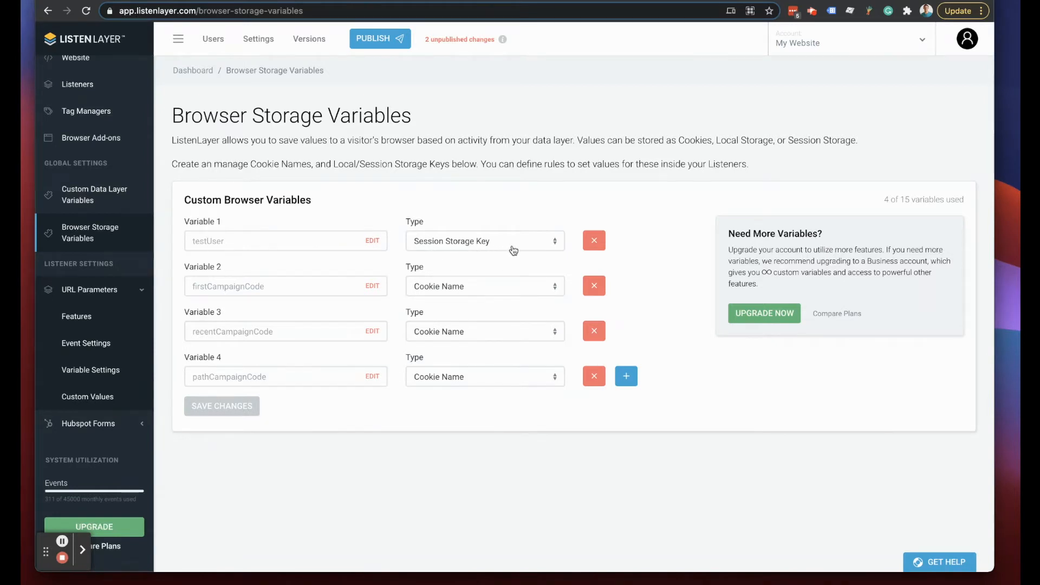
click(512, 248)
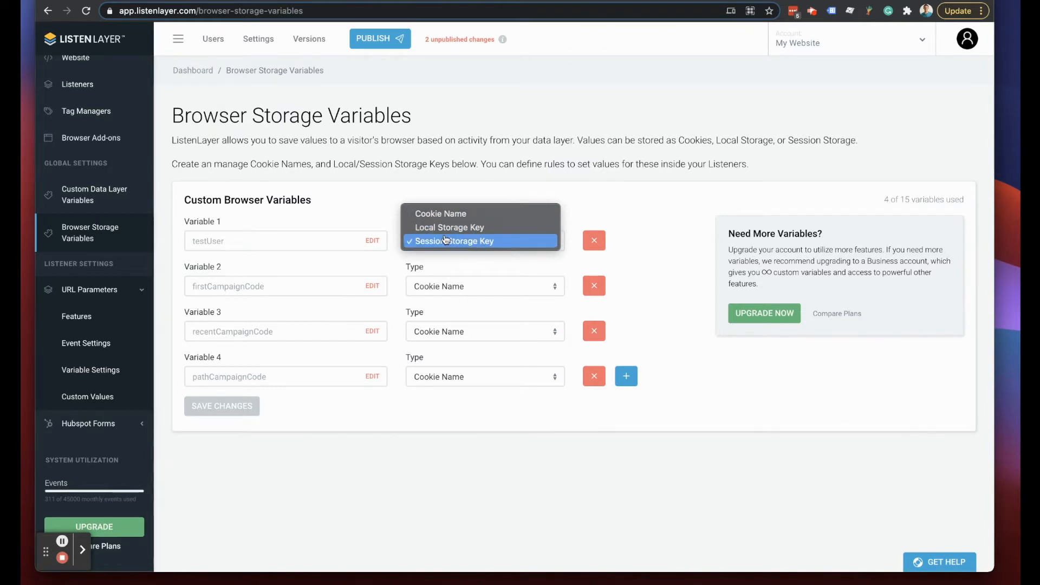
click(528, 160)
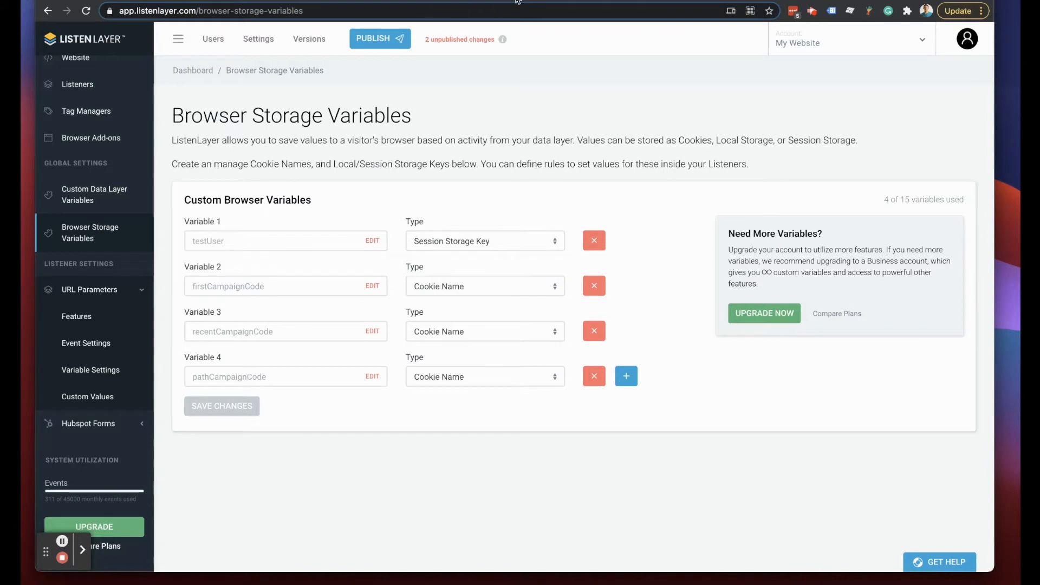
click(536, 0)
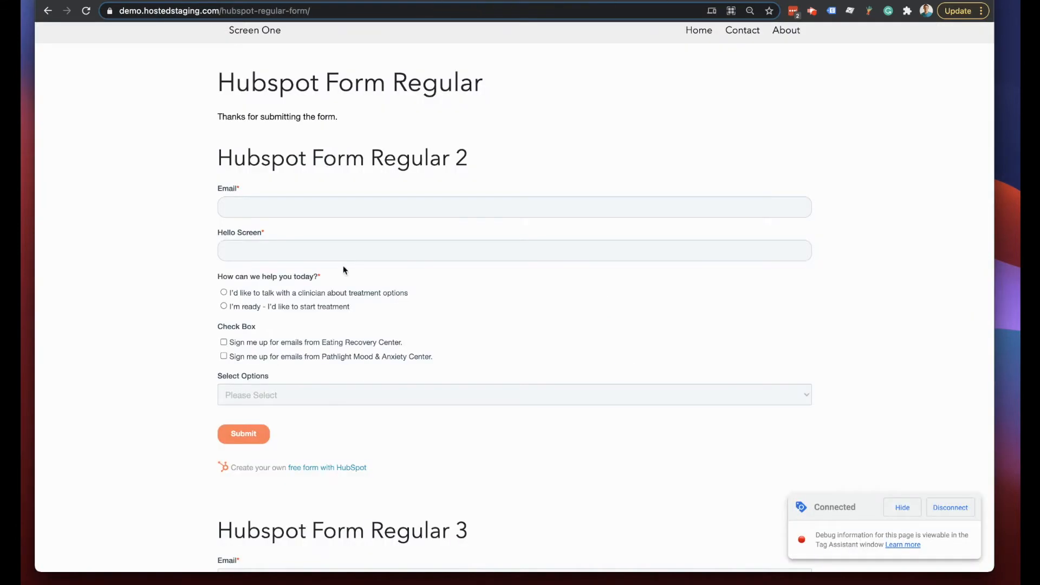
- Inspect the demo page, show the Application panel in a taller DevTools, and expand Cookies
right_click(88, 241)
click(131, 424)
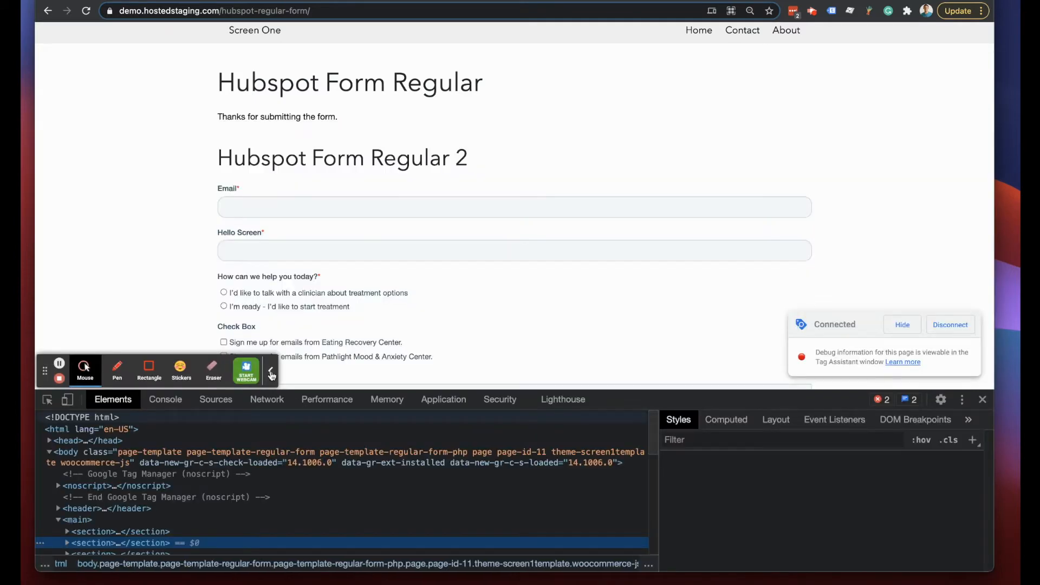
click(442, 401)
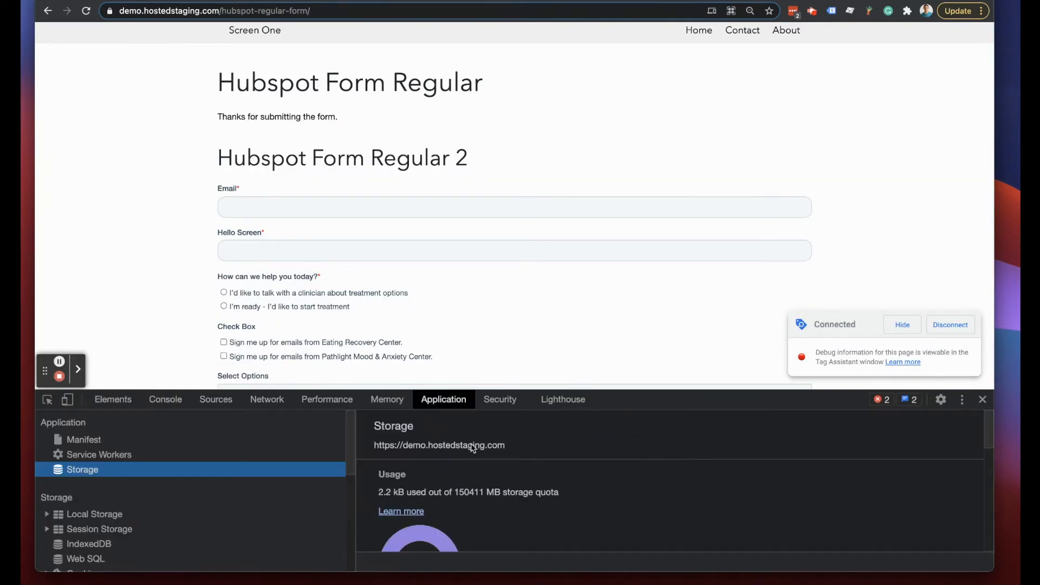
drag(661, 401, 653, 324)
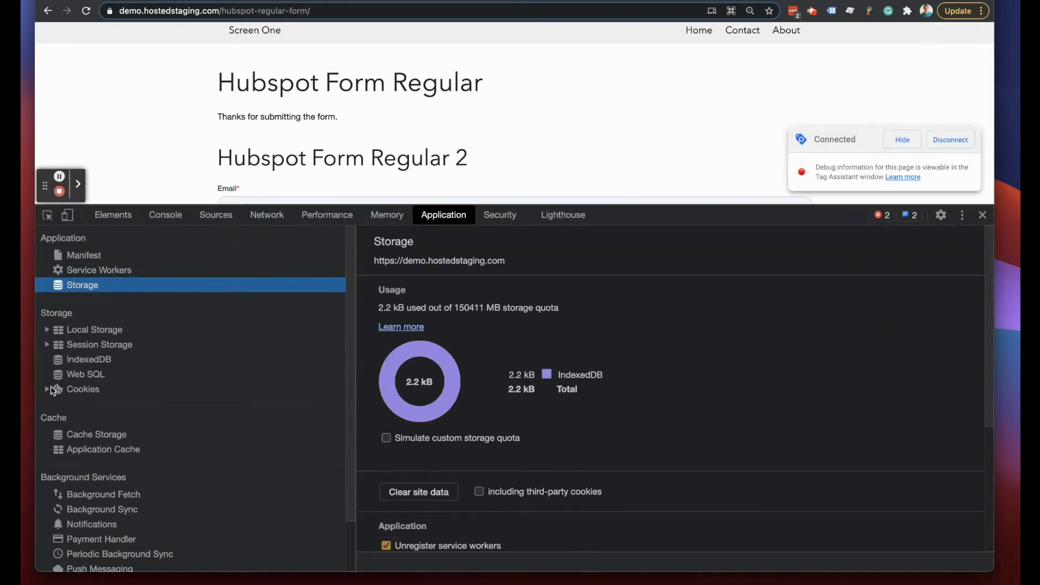
click(47, 390)
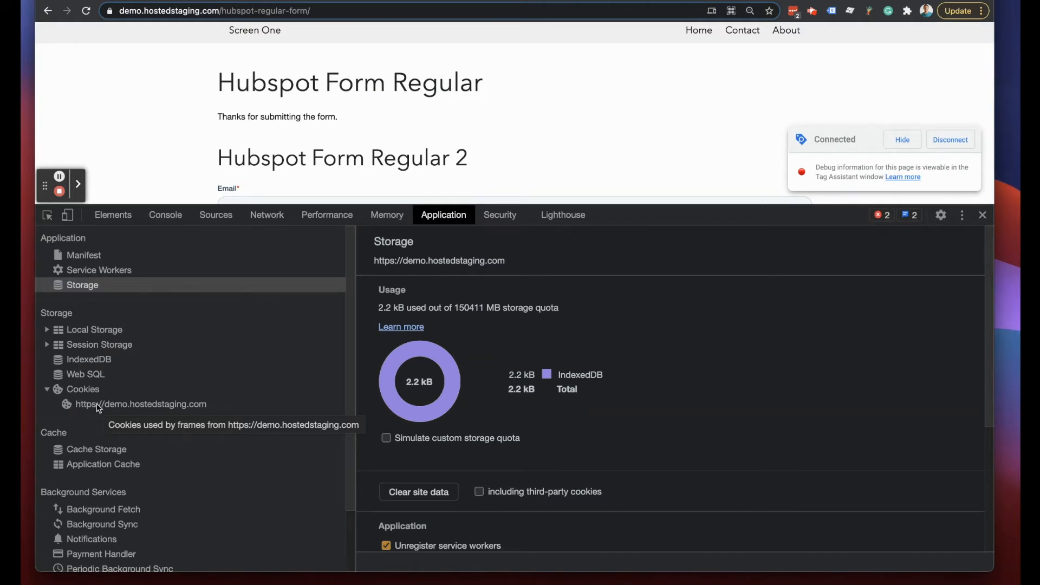
- Browse the demo site's cookies and its Session Storage and Local Storage keys in DevTools
click(95, 406)
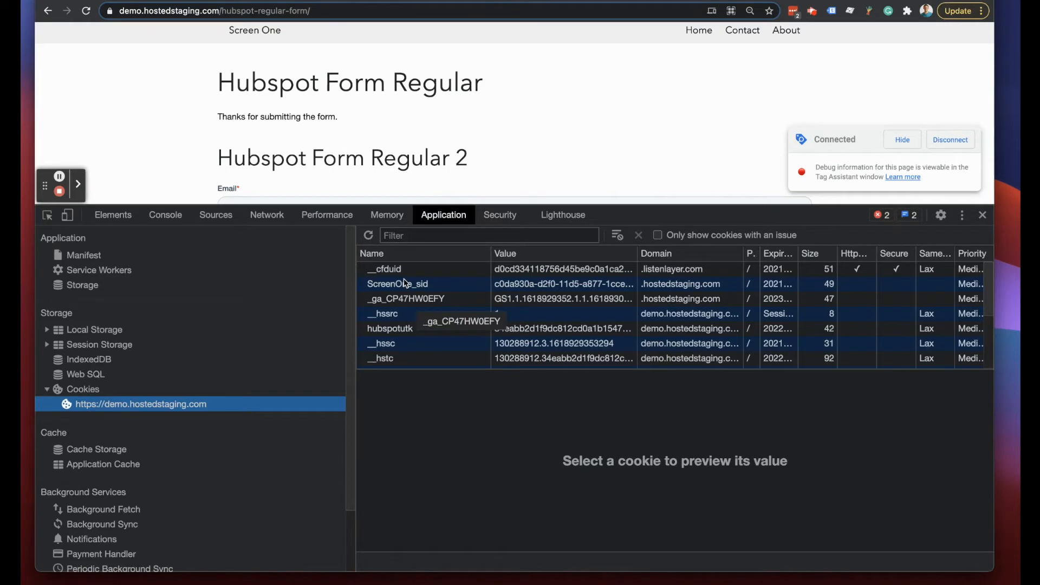
click(58, 346)
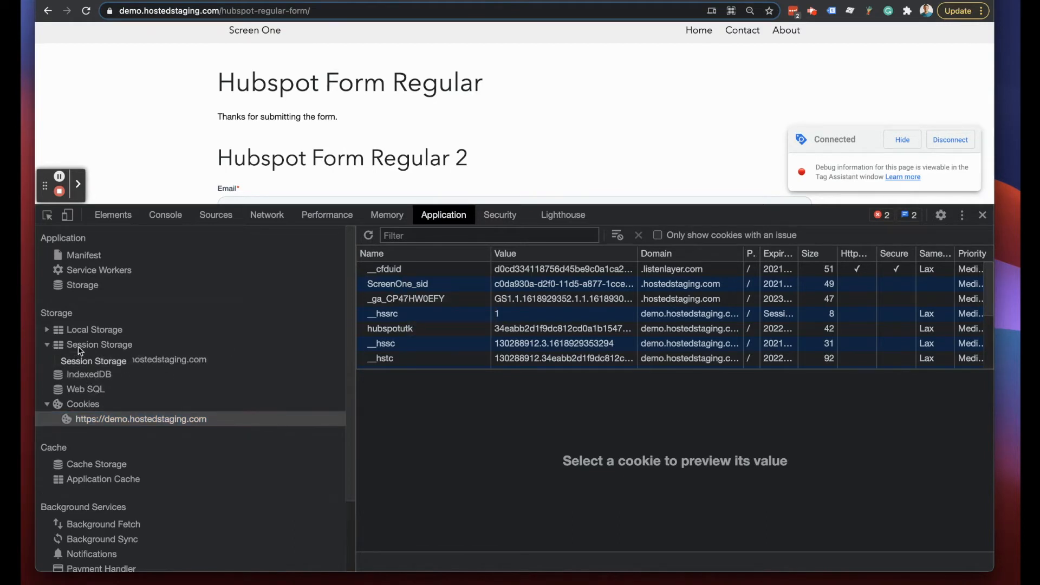
click(92, 359)
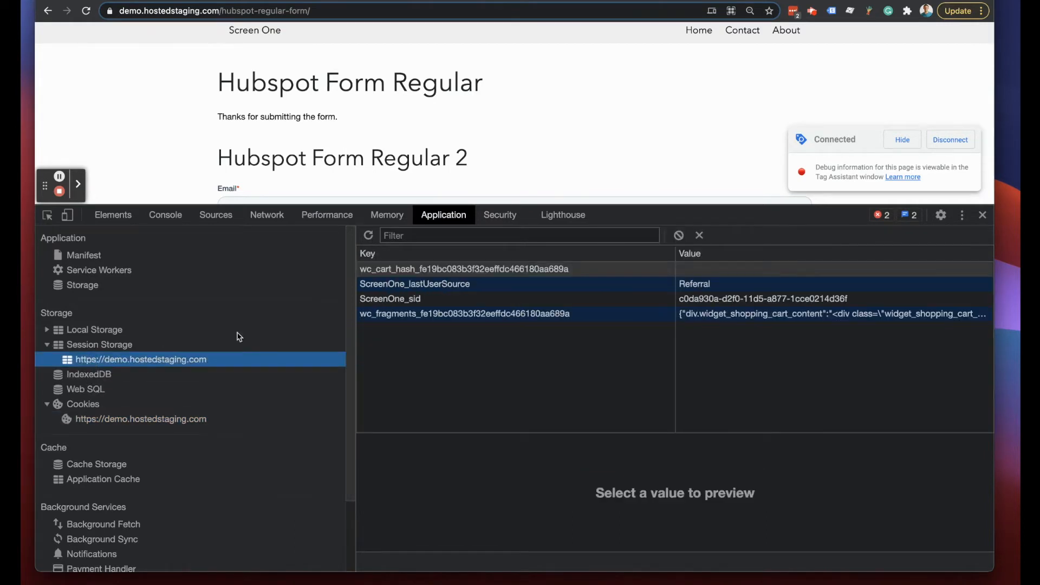
click(49, 330)
click(86, 344)
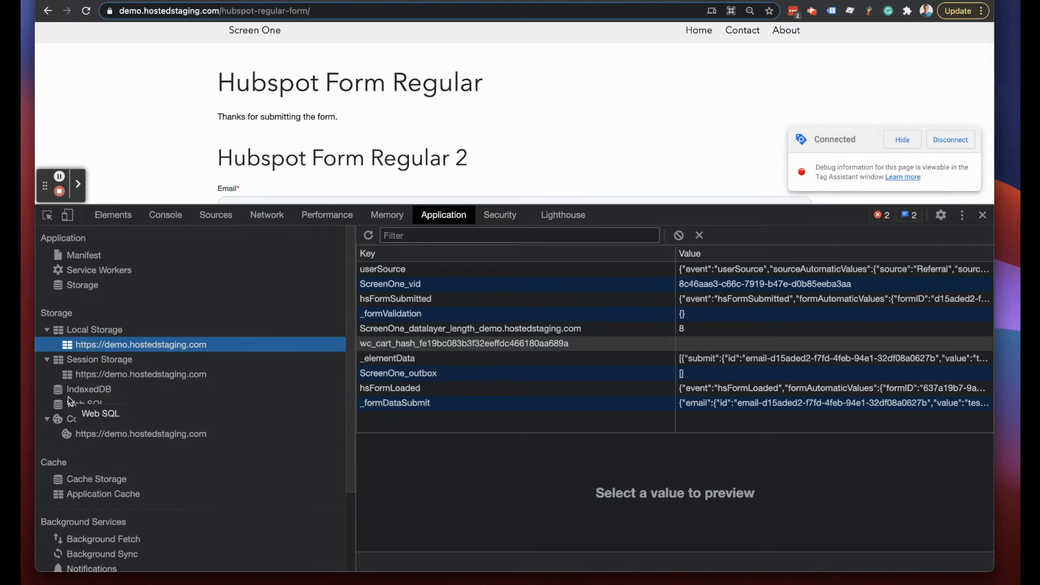
click(82, 361)
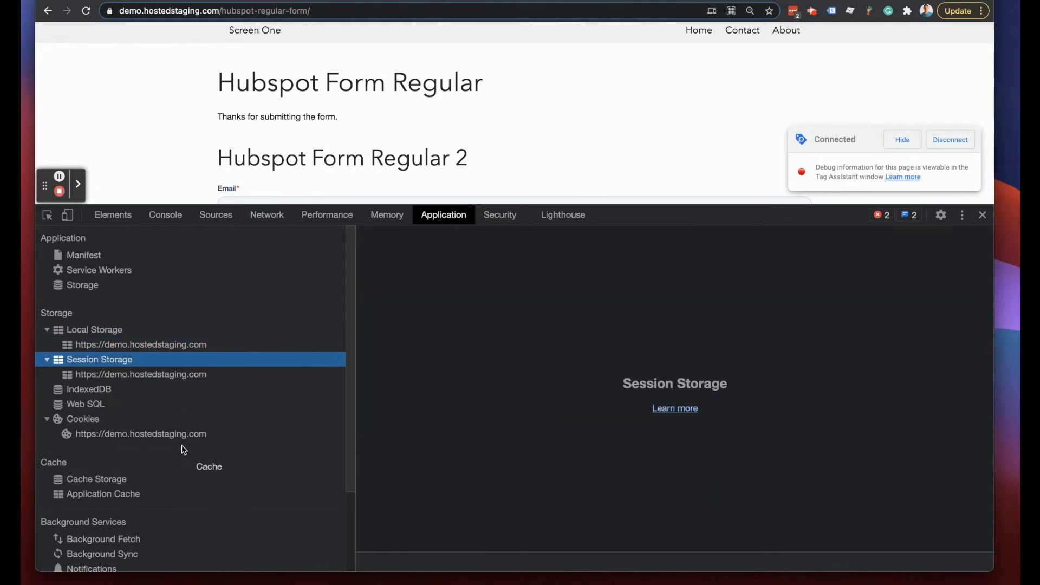
click(133, 375)
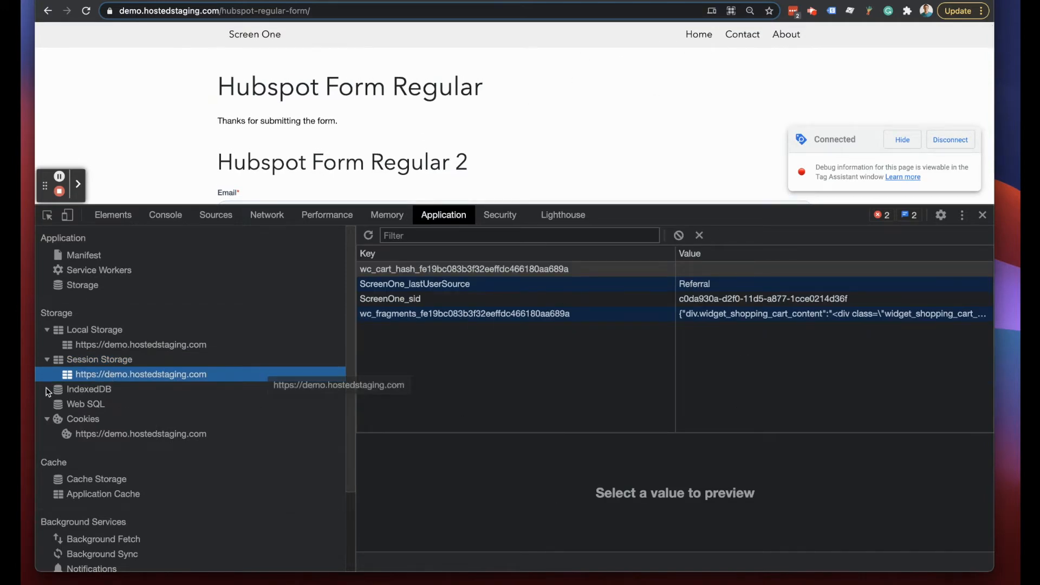
click(93, 348)
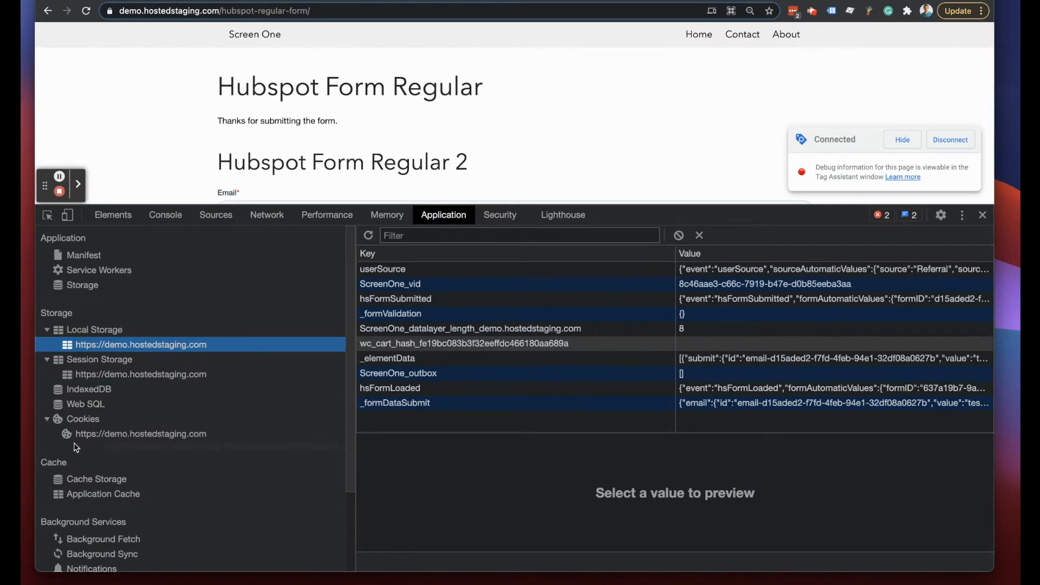
click(190, 434)
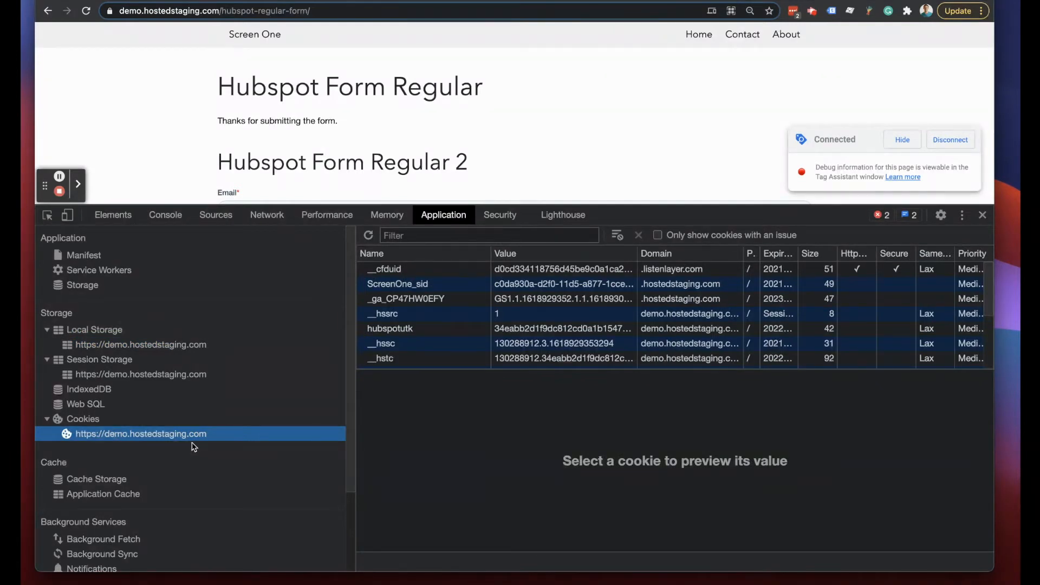
click(92, 376)
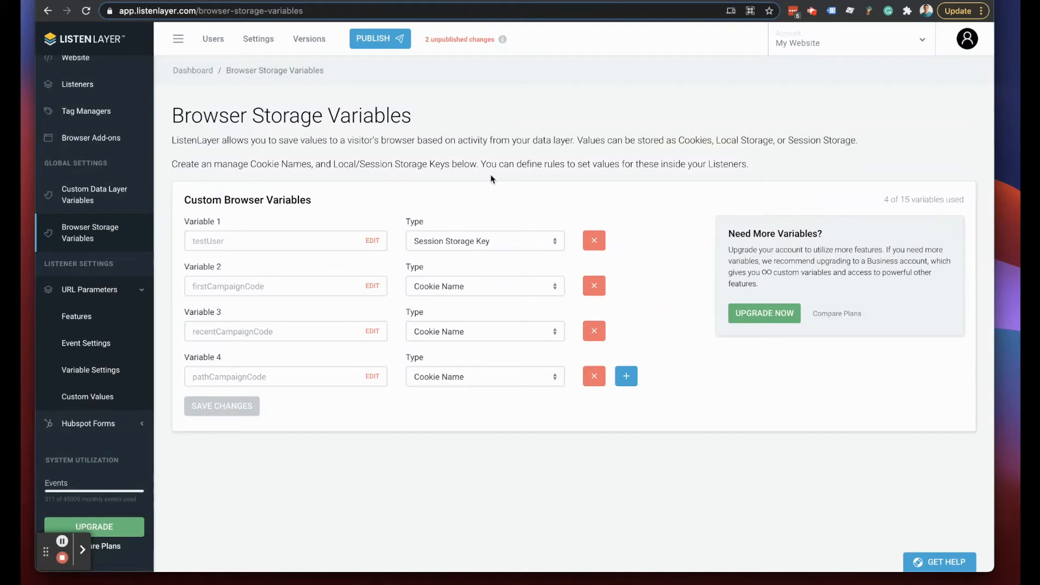
- Switch on and save the Browser Storage feature under URL Parameters' Customization & Storage features
scroll(73, 280, down, 5)
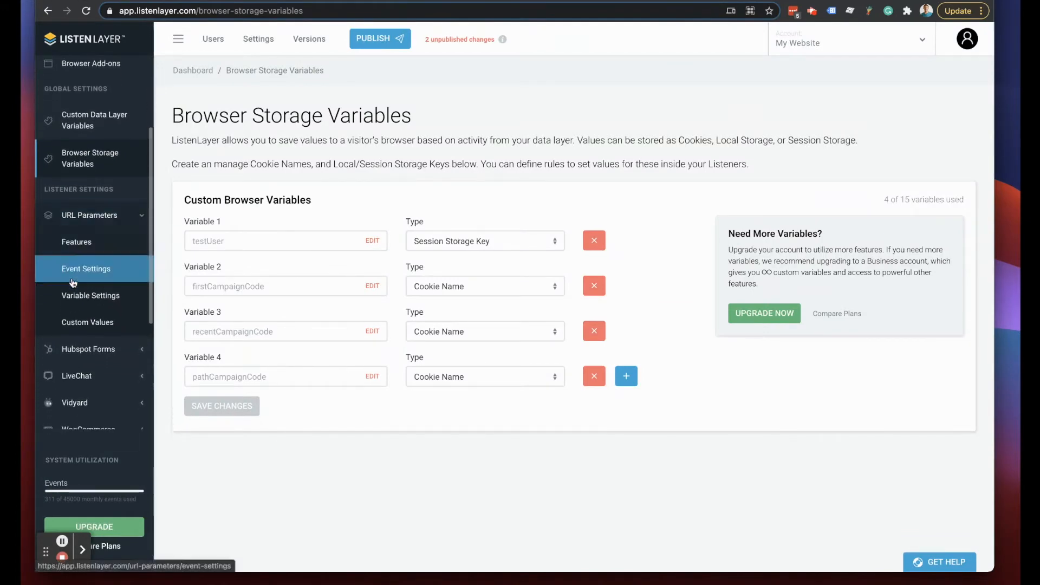
scroll(79, 320, down, 3)
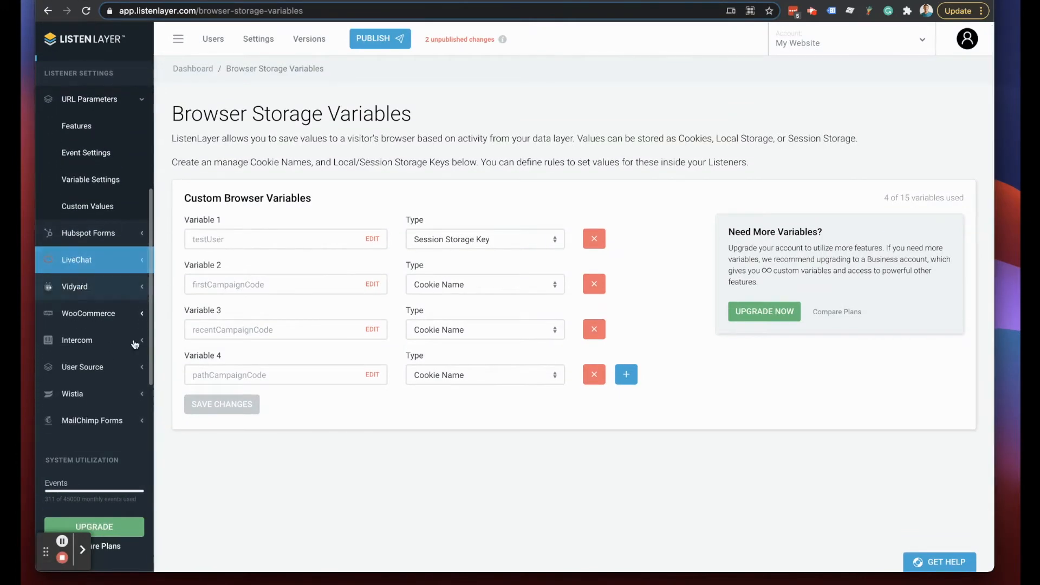
scroll(79, 333, up, 4)
click(76, 193)
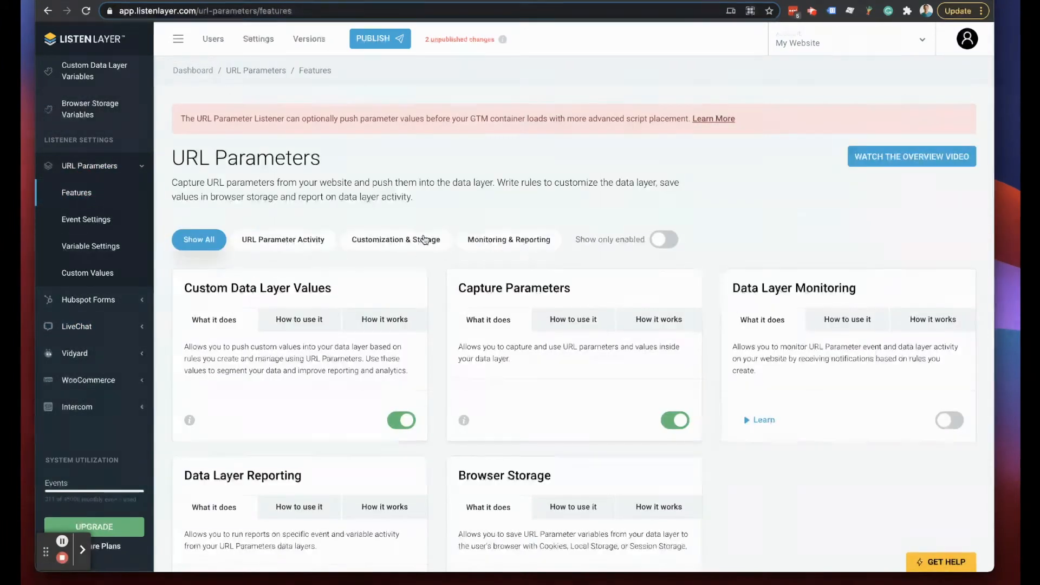
click(422, 241)
click(678, 421)
click(457, 361)
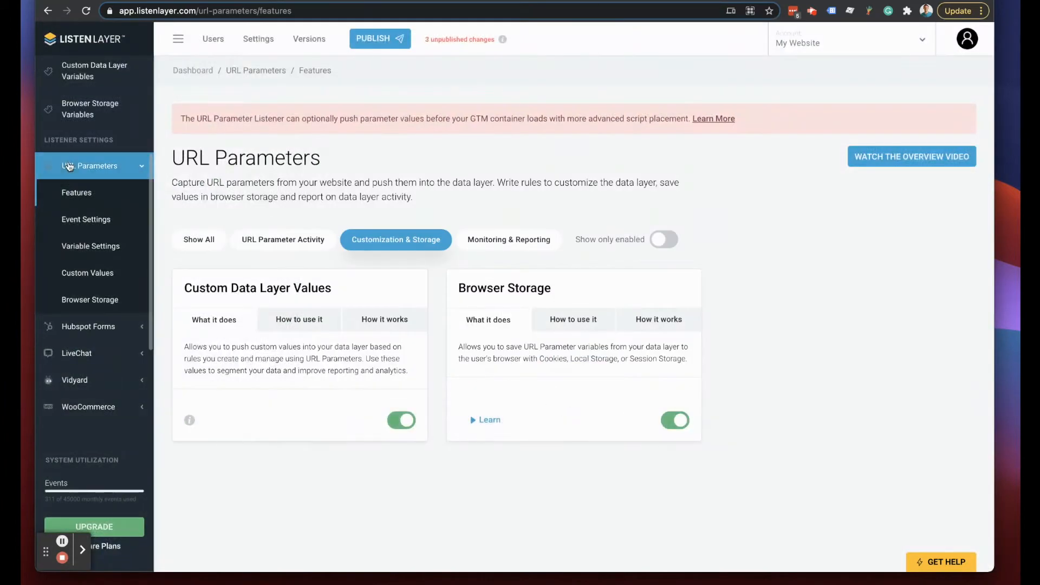
click(90, 110)
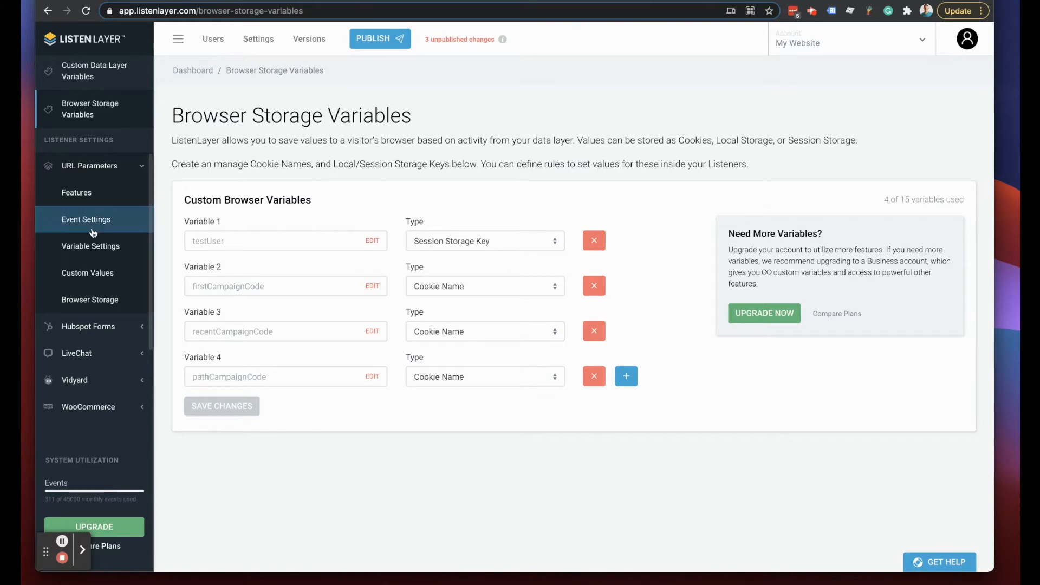
- Start a new rule on the URL Parameters Custom Values page
scroll(93, 233, up, 3)
click(93, 166)
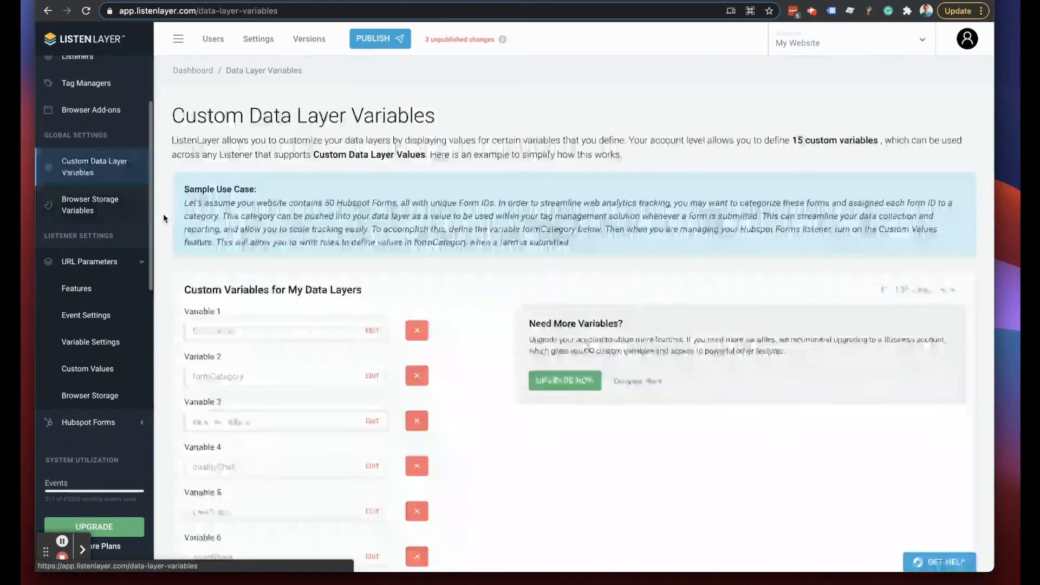
scroll(205, 413, down, 5)
click(79, 203)
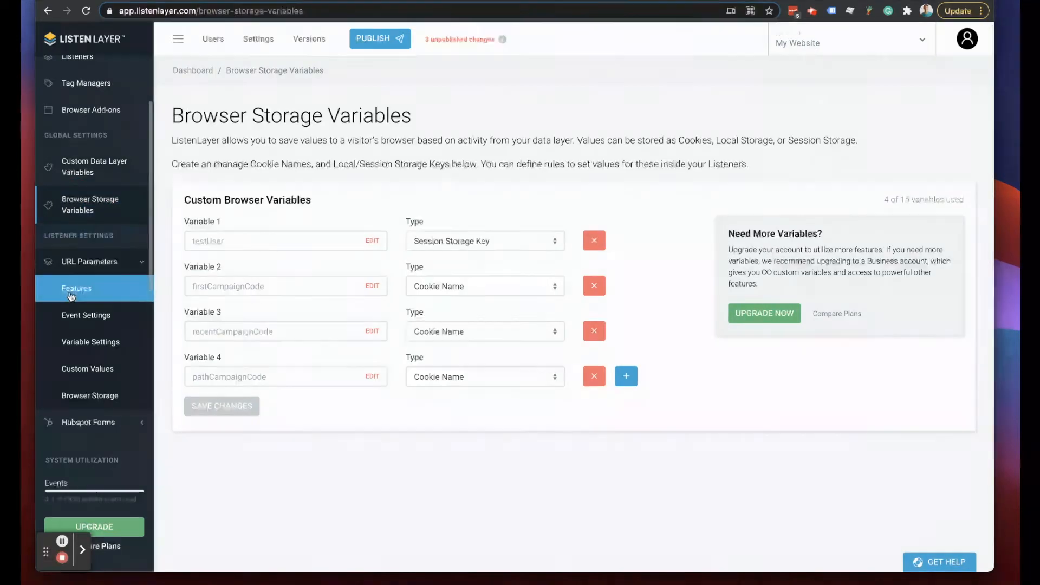
scroll(71, 295, down, 2)
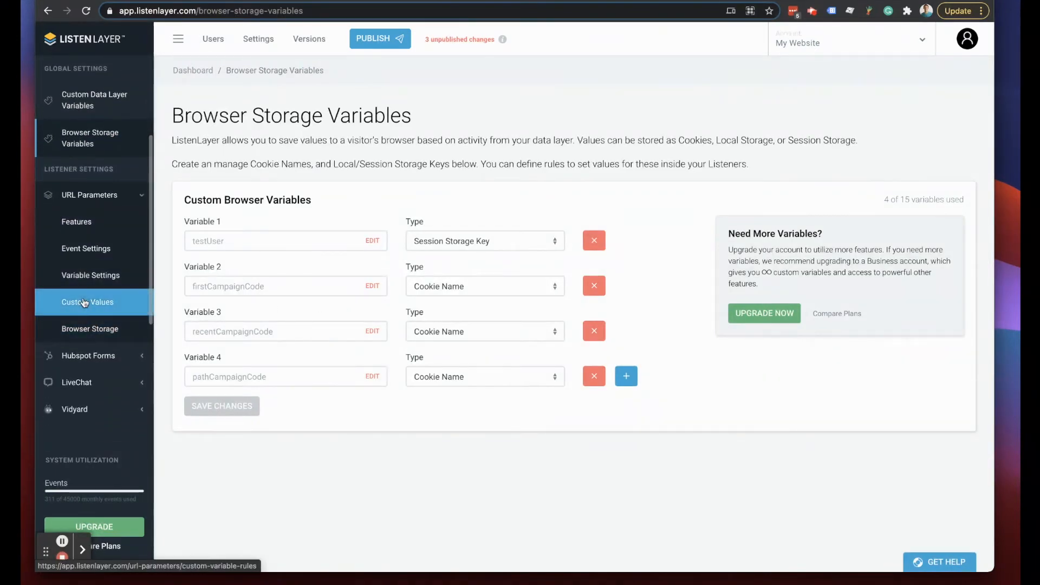
click(84, 302)
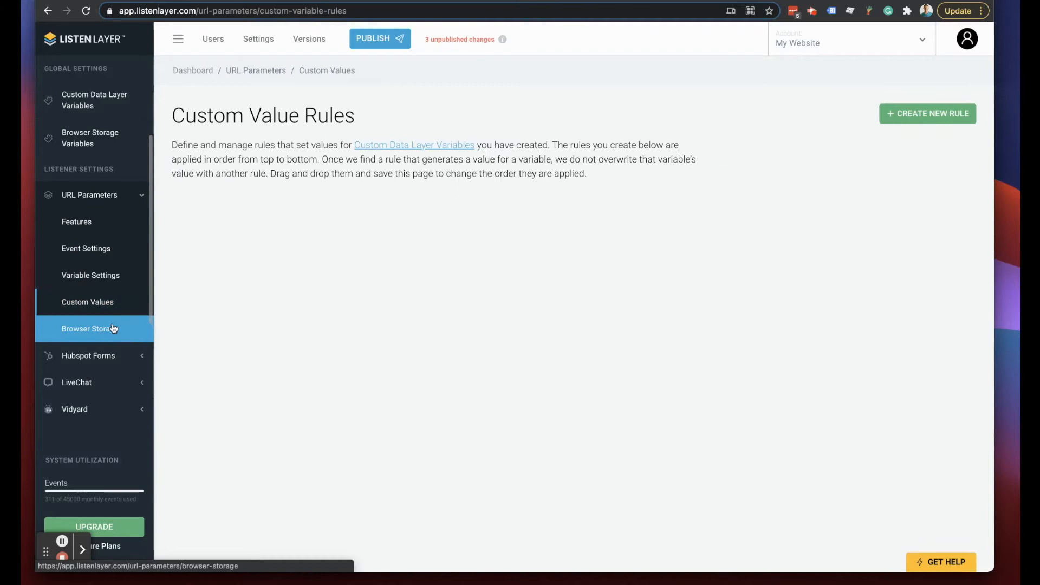
click(81, 329)
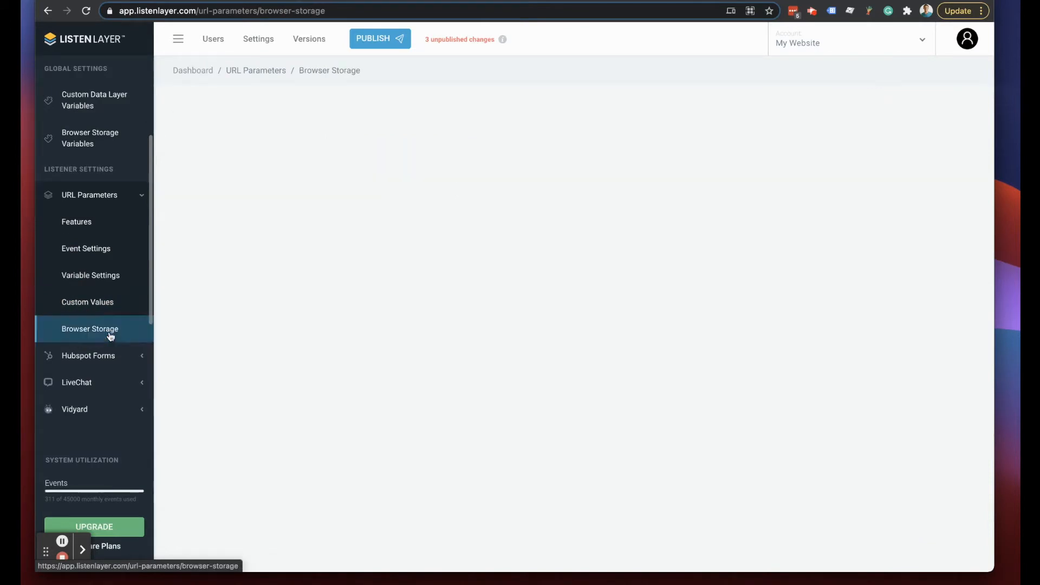
click(84, 303)
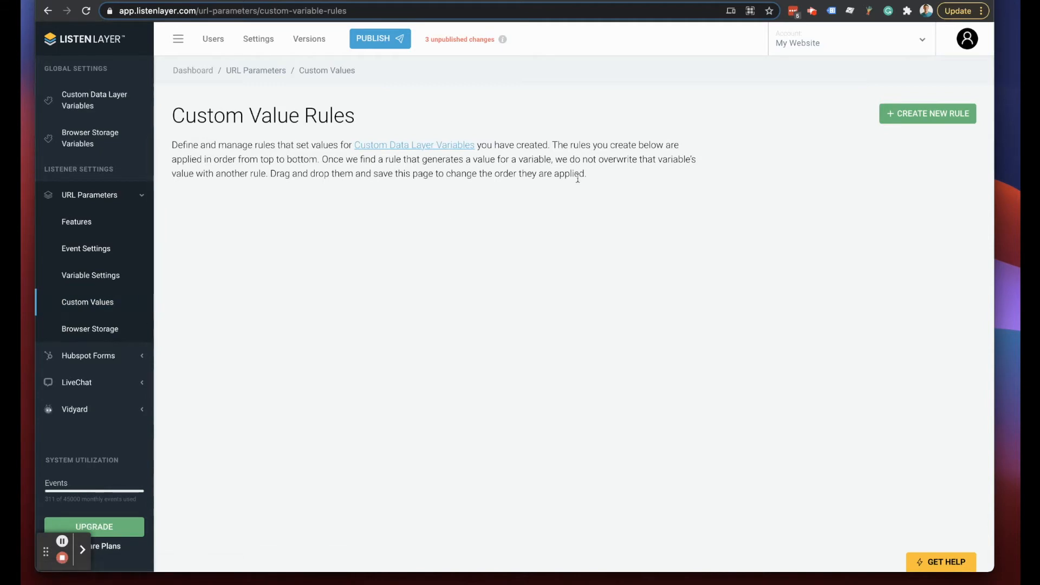
click(899, 122)
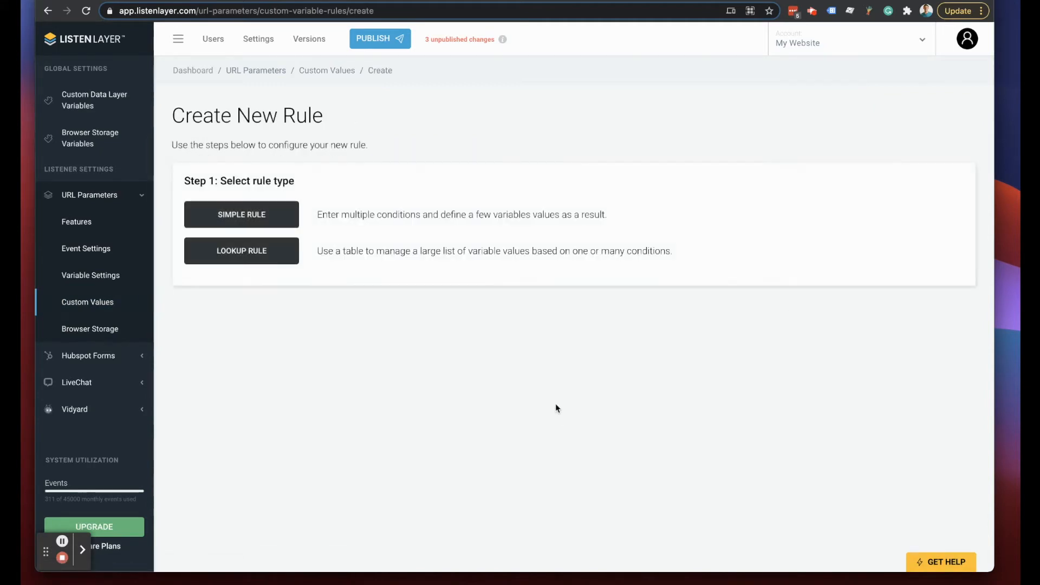
- Choose a Simple Rule named 'Test User Identification'
click(228, 224)
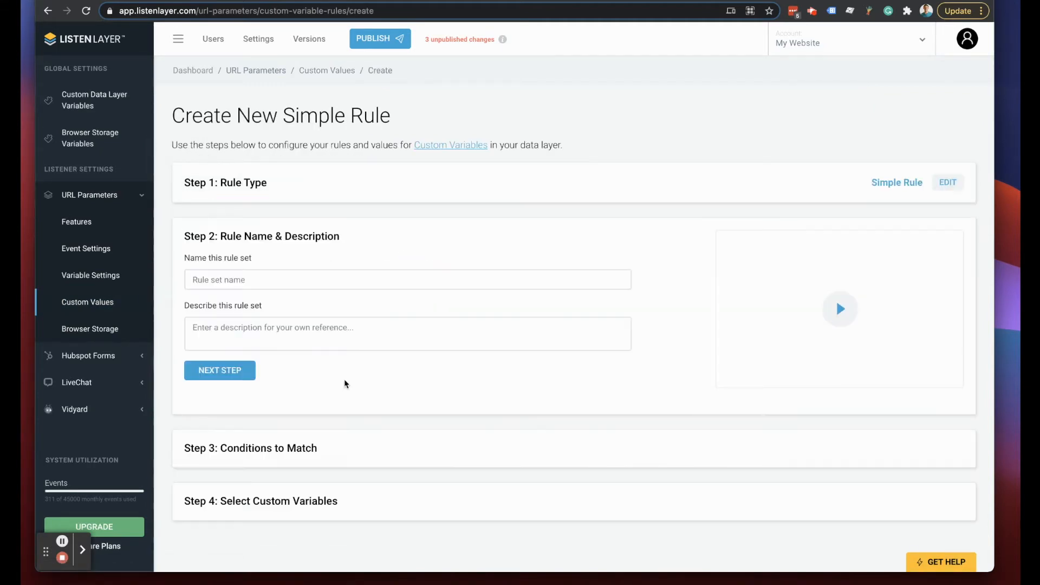
click(224, 281)
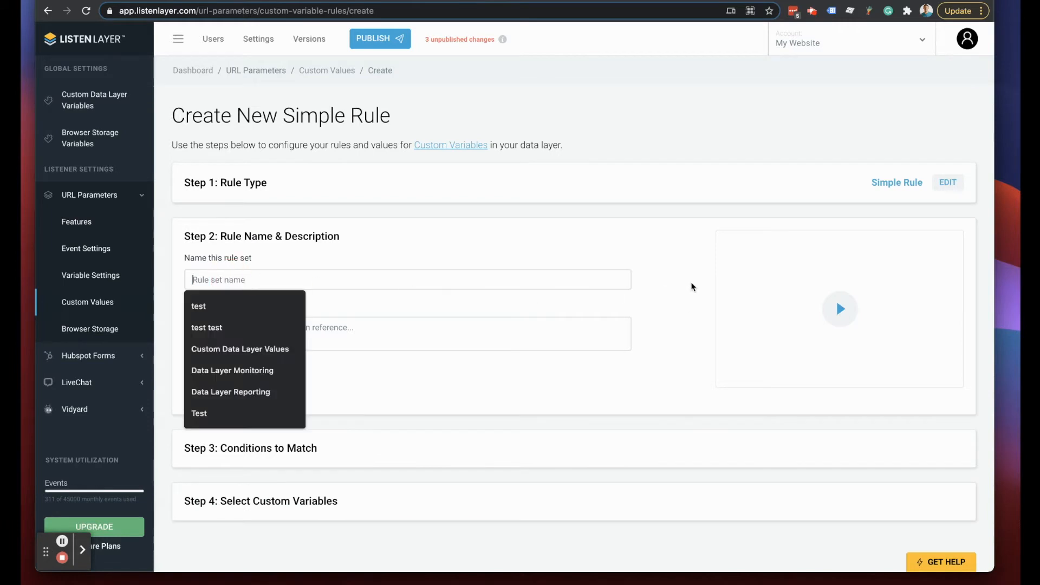
text(Test)
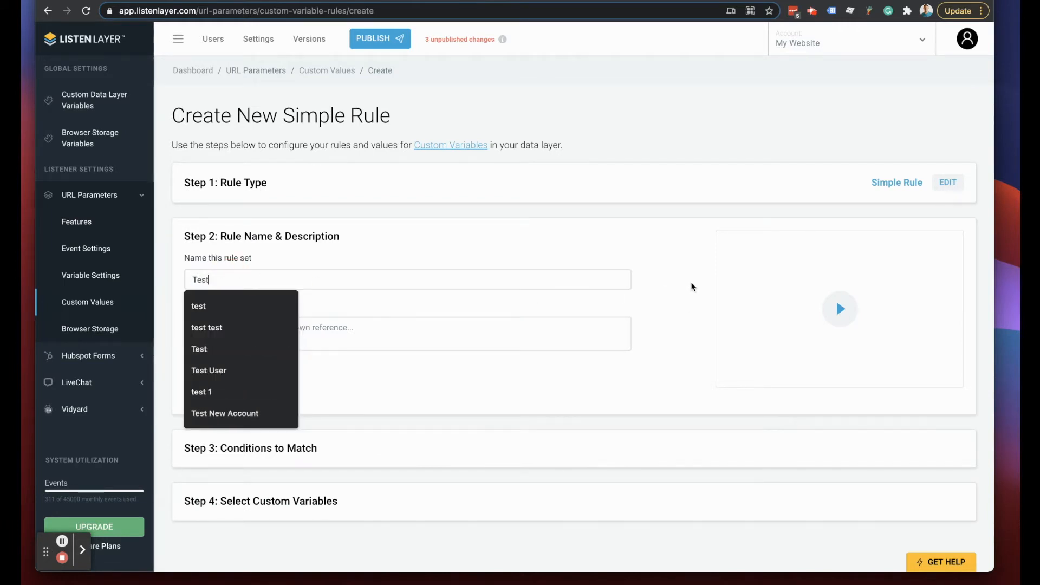
text( User Identification)
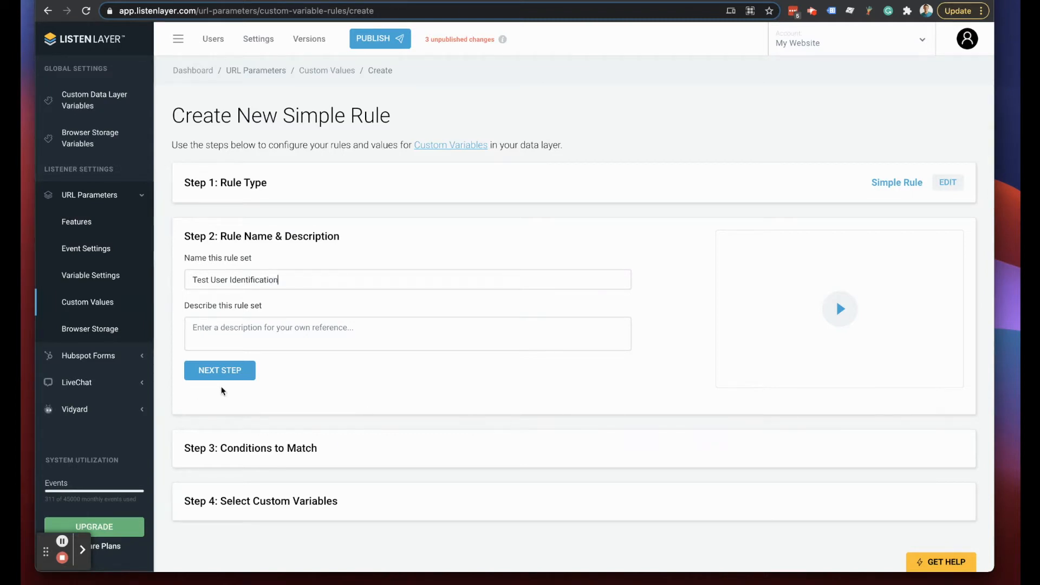
click(230, 370)
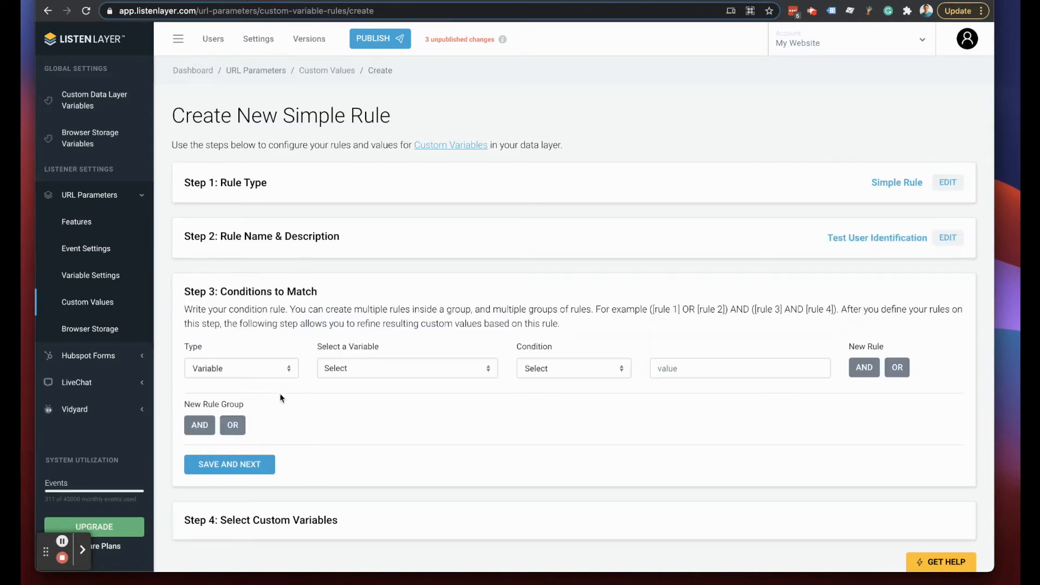
- Make the condition check the Variable urlAutomaticValues.parameters.test
click(241, 368)
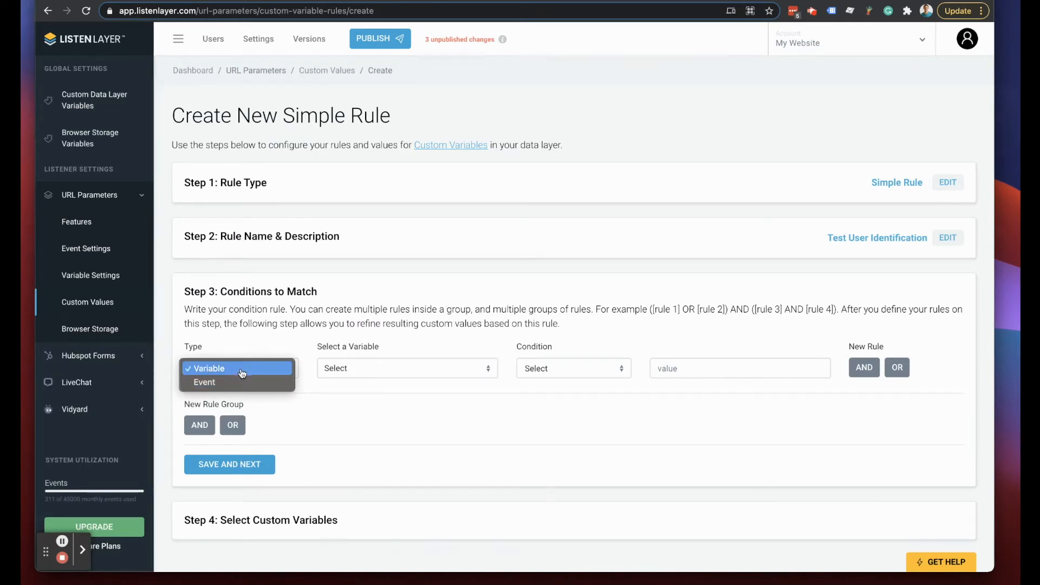
click(242, 368)
click(371, 370)
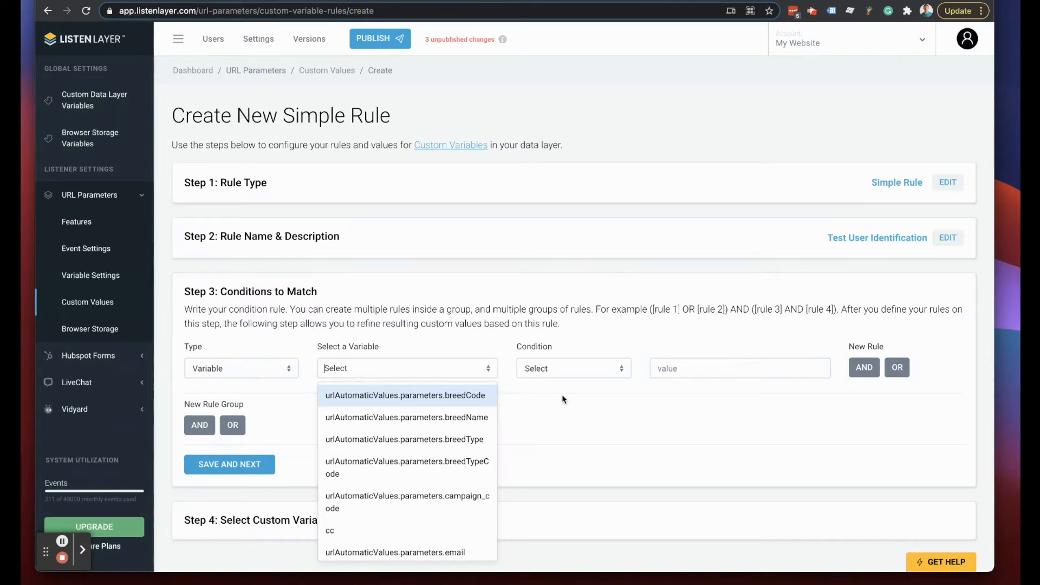
text(test)
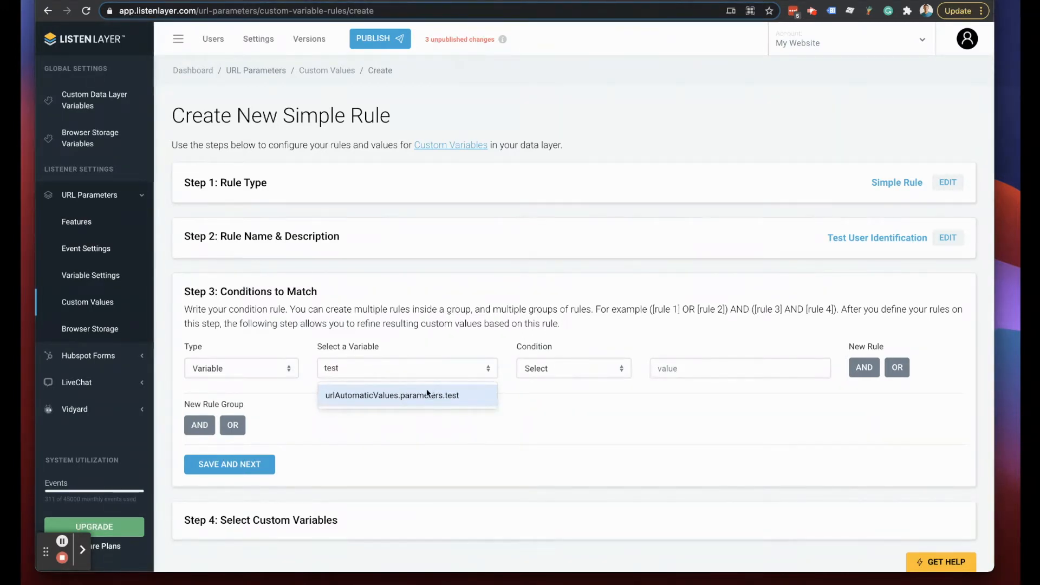
click(427, 394)
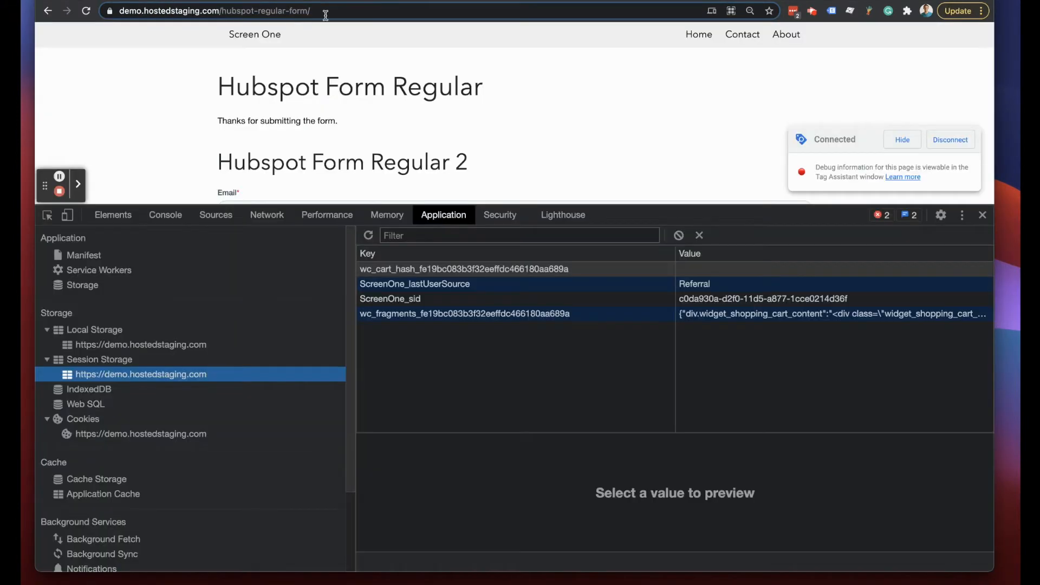
click(326, 11)
- Reload the Hubspot form page with ?test=1 appended to its address
click(368, 15)
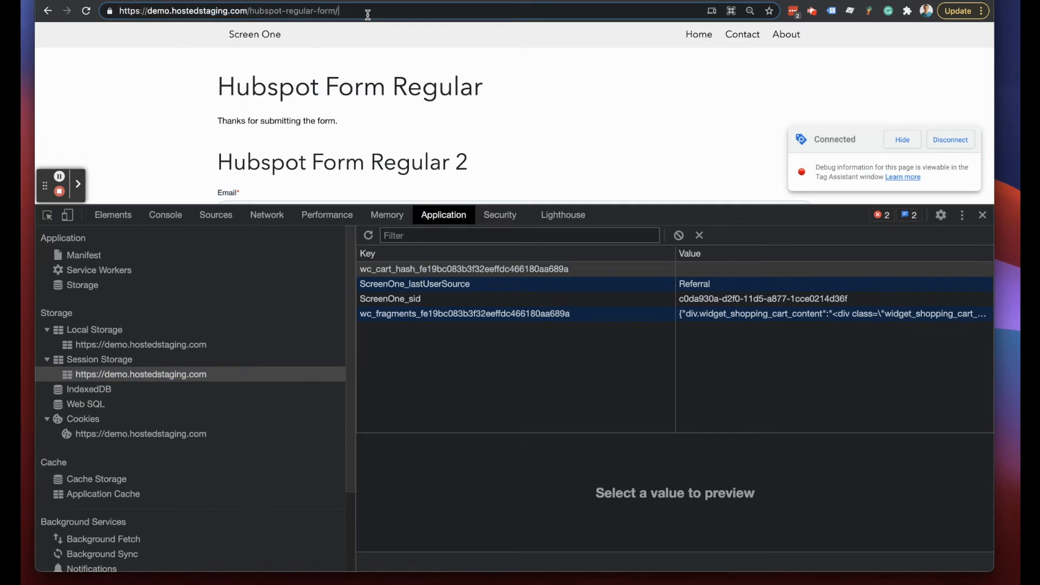
text(?test)
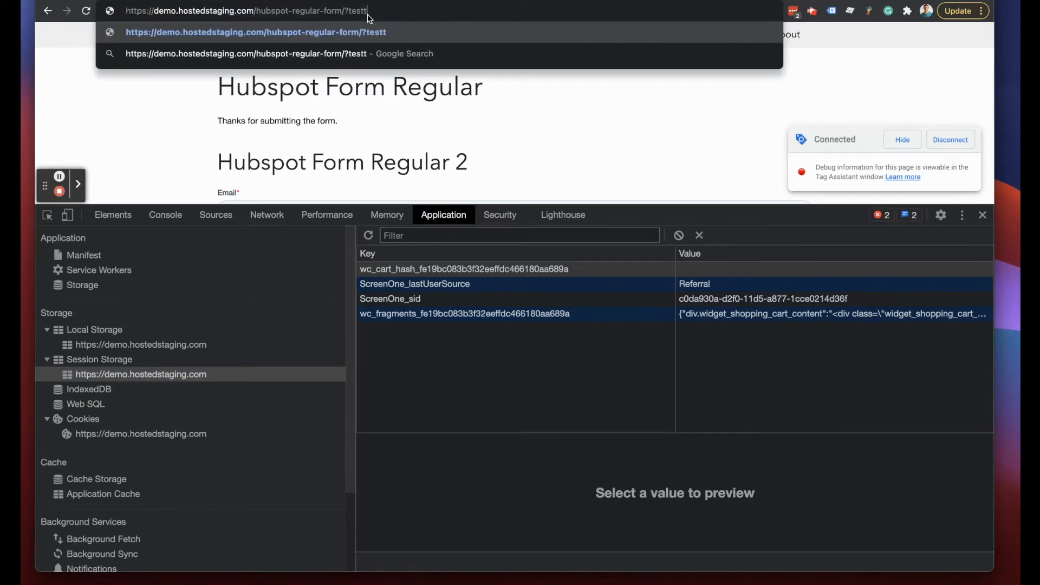
text(=1)
key(Return)
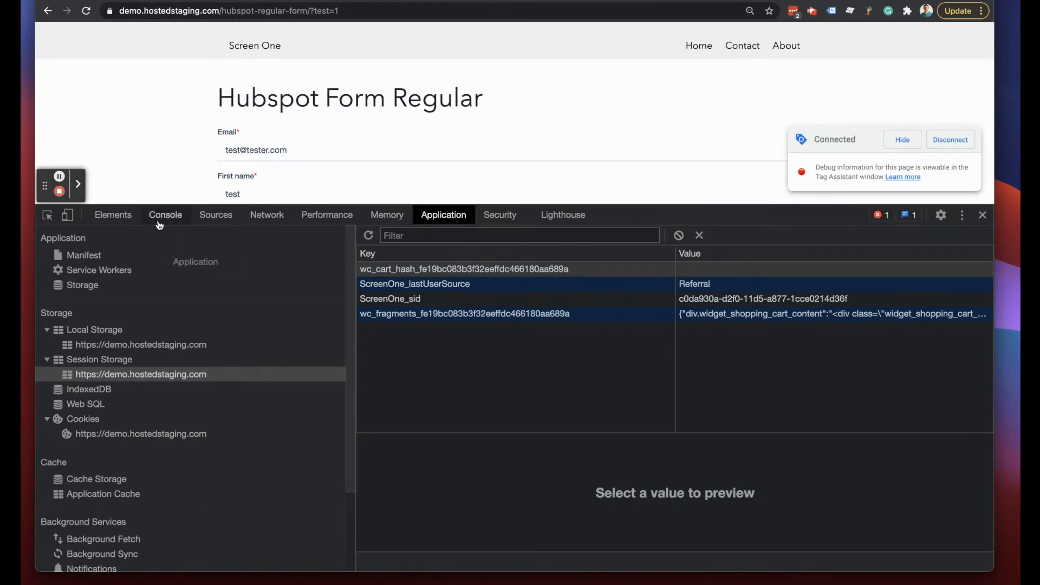
drag(307, 9, 449, 133)
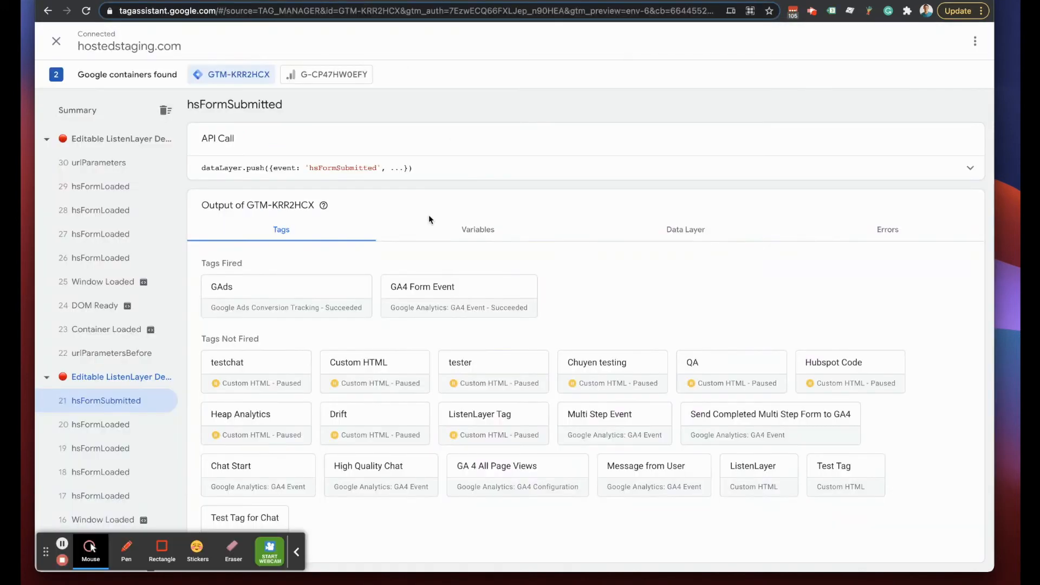
- Confirm event 30 urlParameters' API Call shows parameters '?test=1'
click(95, 162)
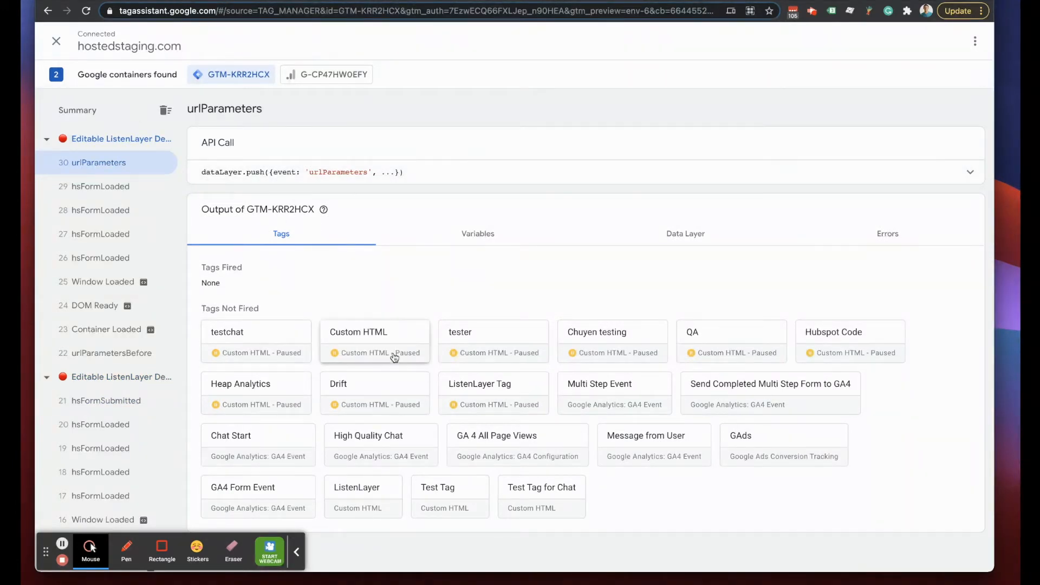
click(438, 179)
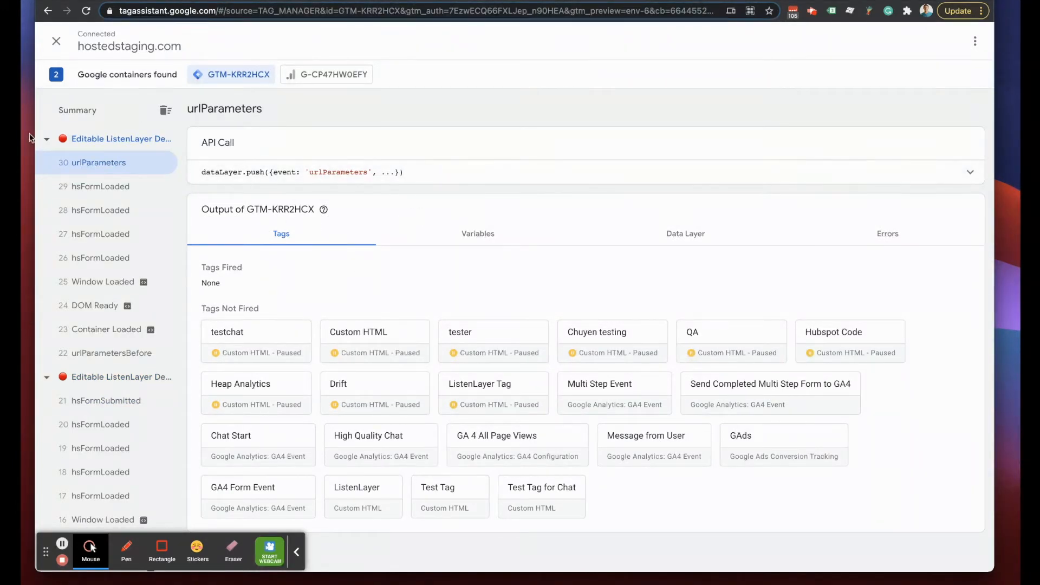
click(800, 173)
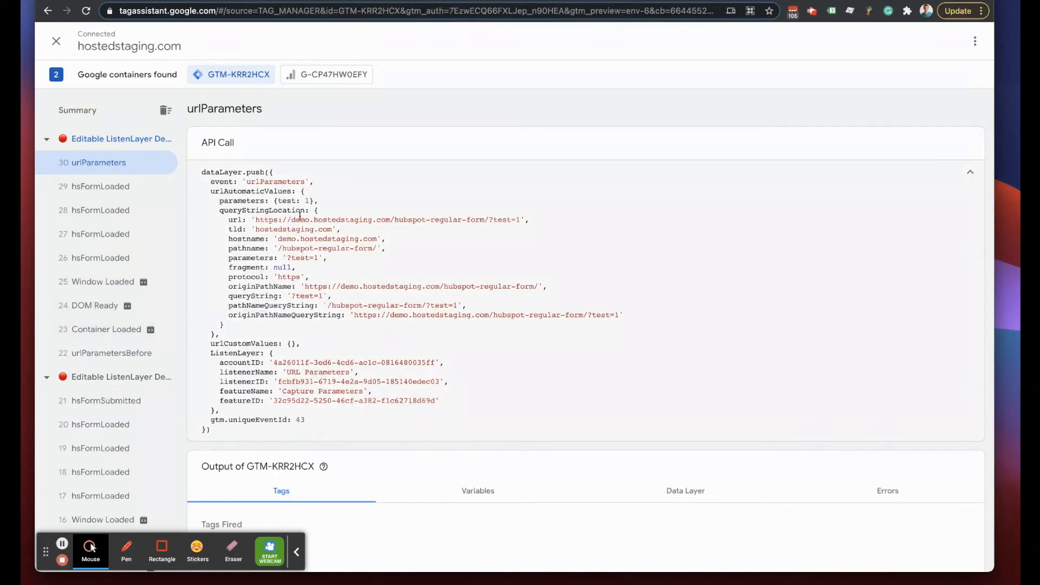
drag(226, 258, 367, 259)
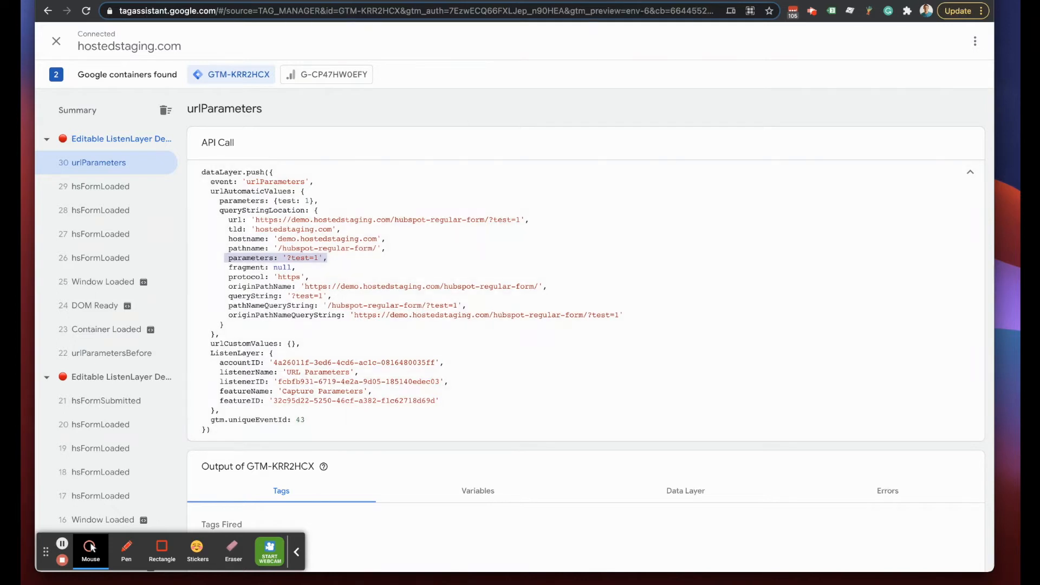
- Reload the form page with &another=2 added and open the new event 39 urlParameters
click(292, 1)
click(405, 9)
text(&a)
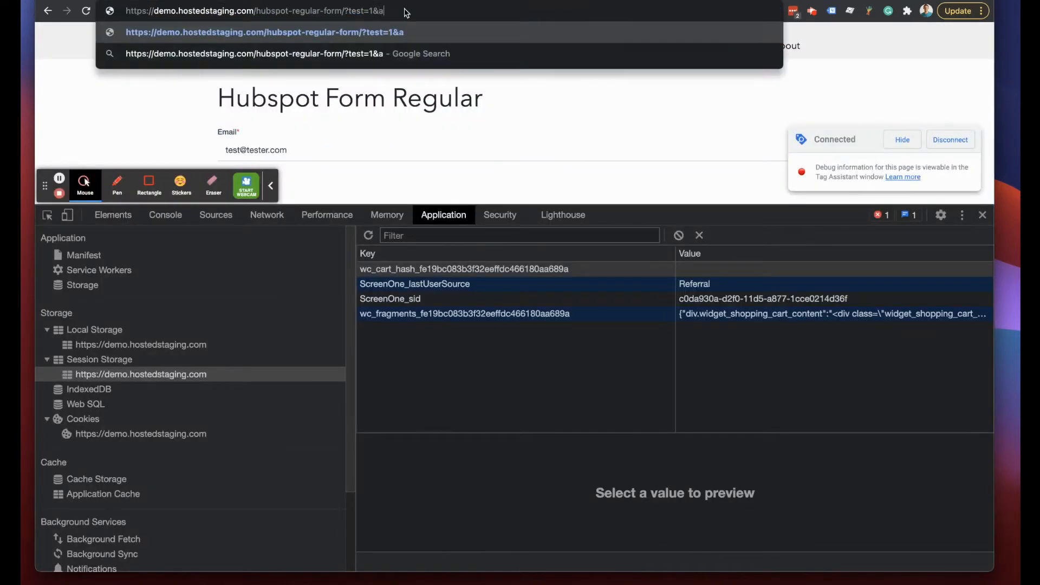
text(nother=2)
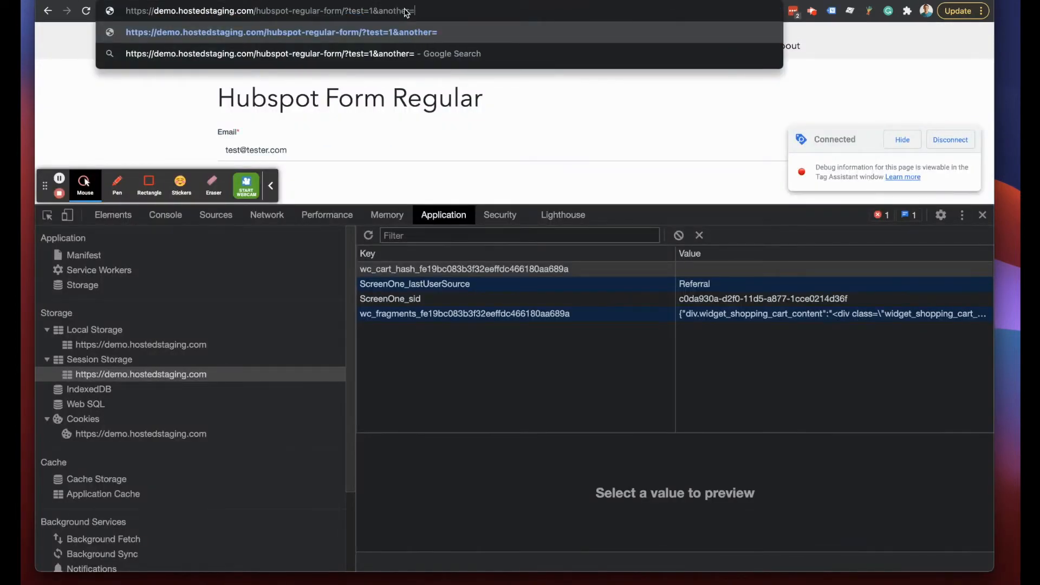
key(Return)
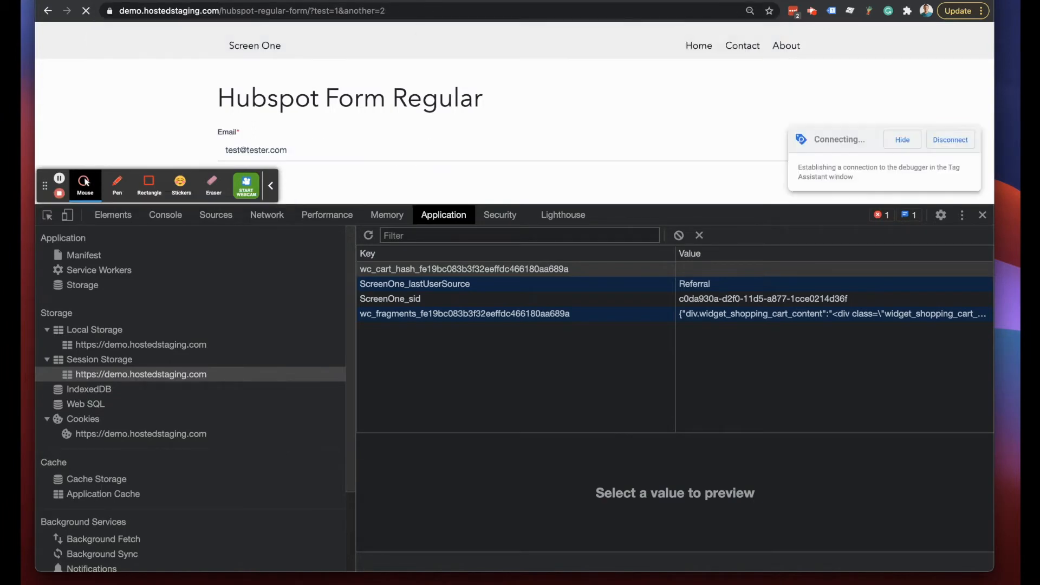
click(433, 0)
click(99, 164)
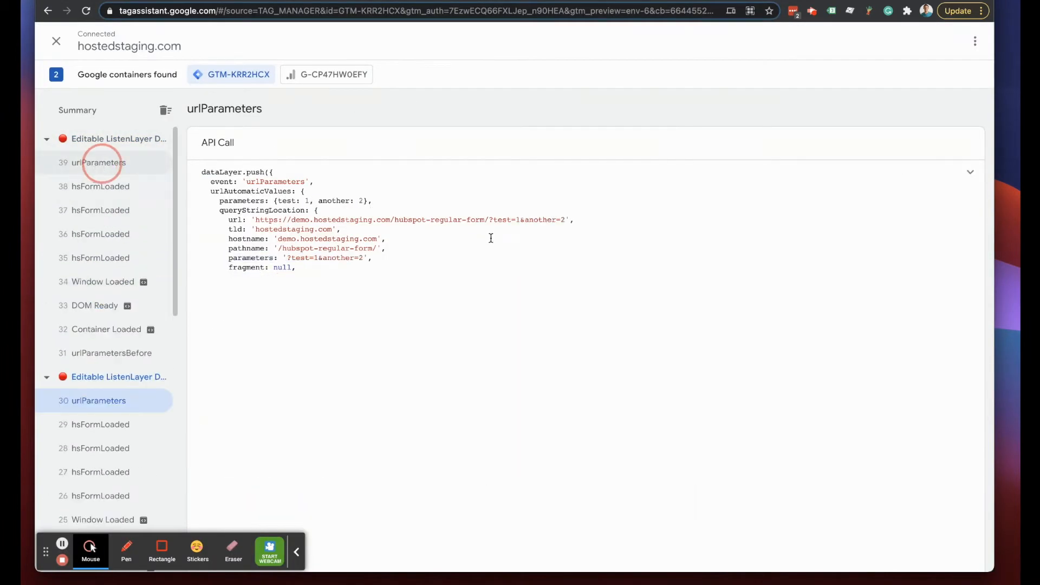
- Check that event 39's parameters list both test: 1 and another: 2
drag(218, 202, 450, 216)
click(314, 202)
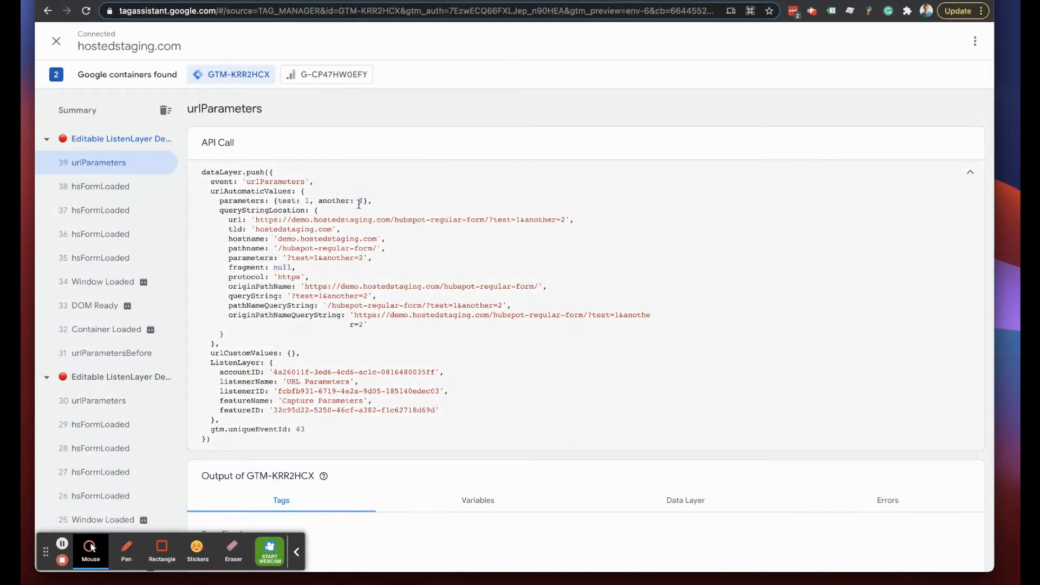
click(187, 2)
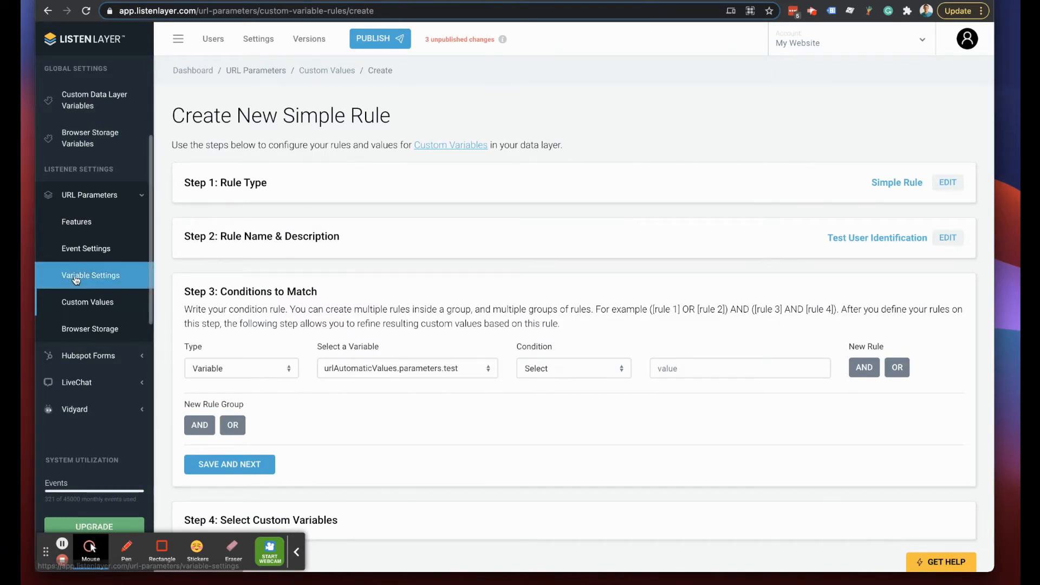
- Set the condition to 'contains' 1 and save it
click(623, 370)
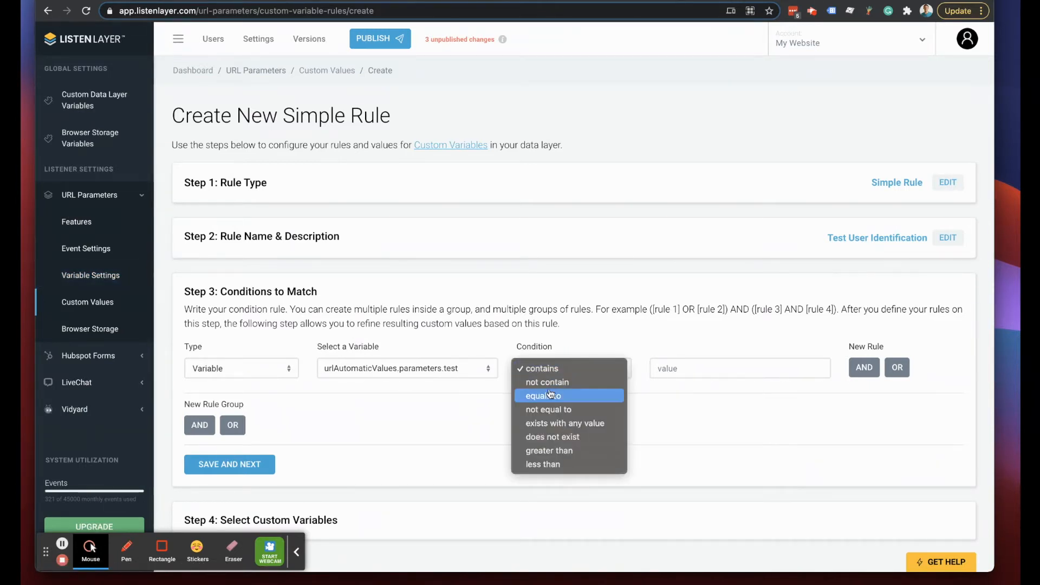
click(617, 373)
text(1)
click(231, 464)
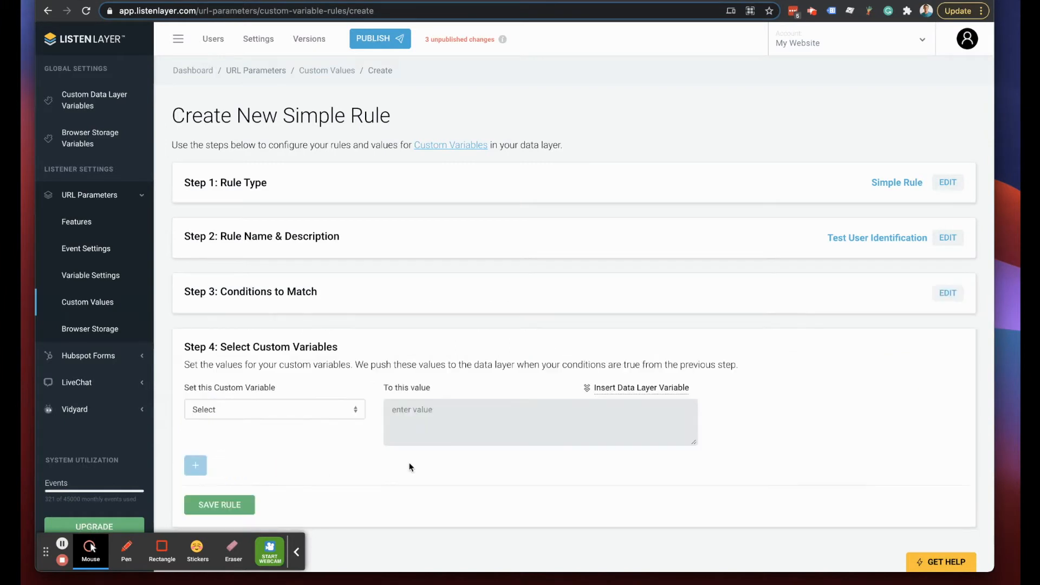
- Set custom variable testUser to 'Test User' and save the rule
click(279, 410)
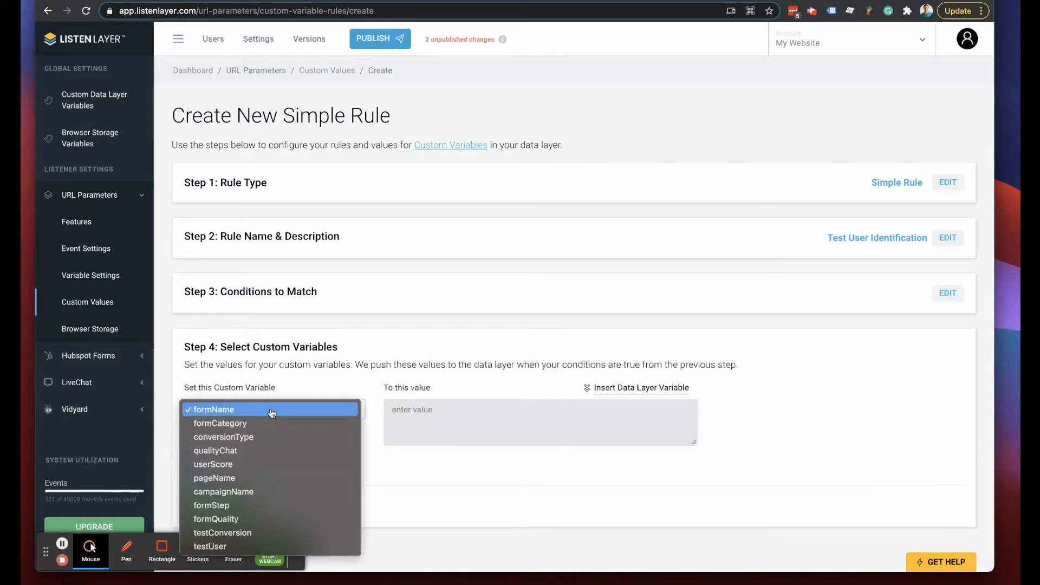
click(215, 548)
click(481, 416)
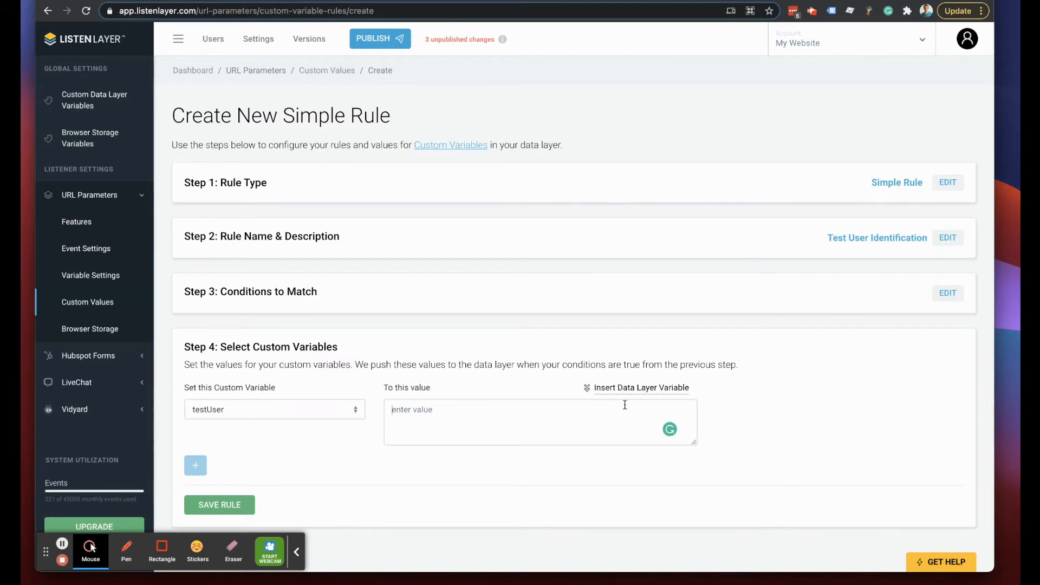
text(Test User)
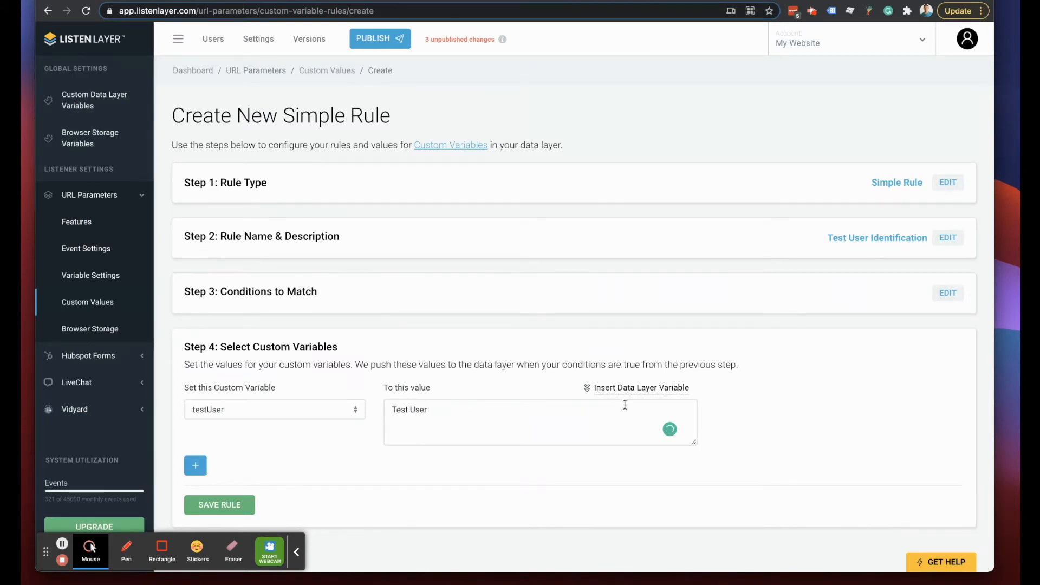
click(623, 388)
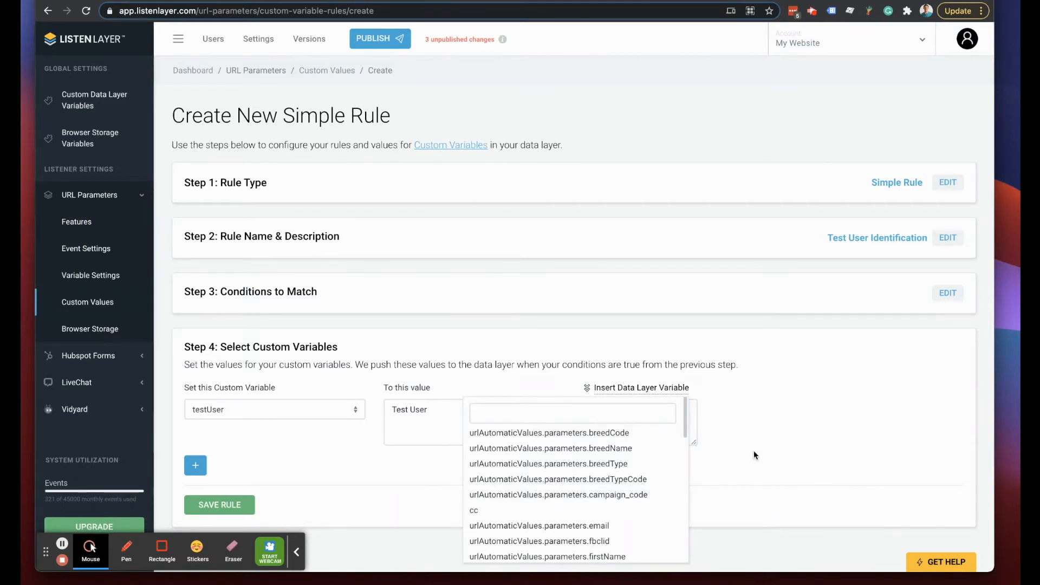
click(787, 436)
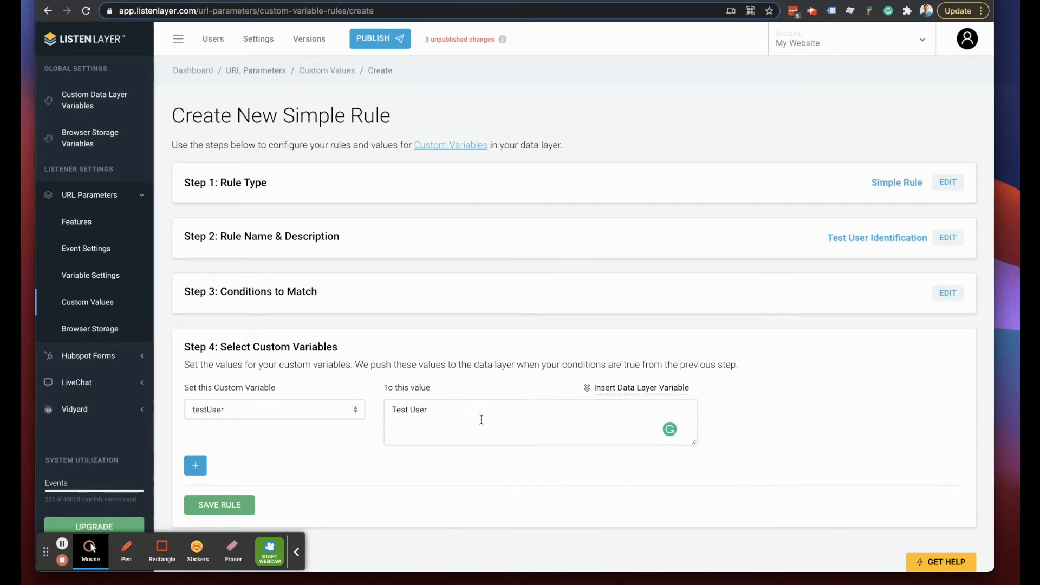
click(212, 506)
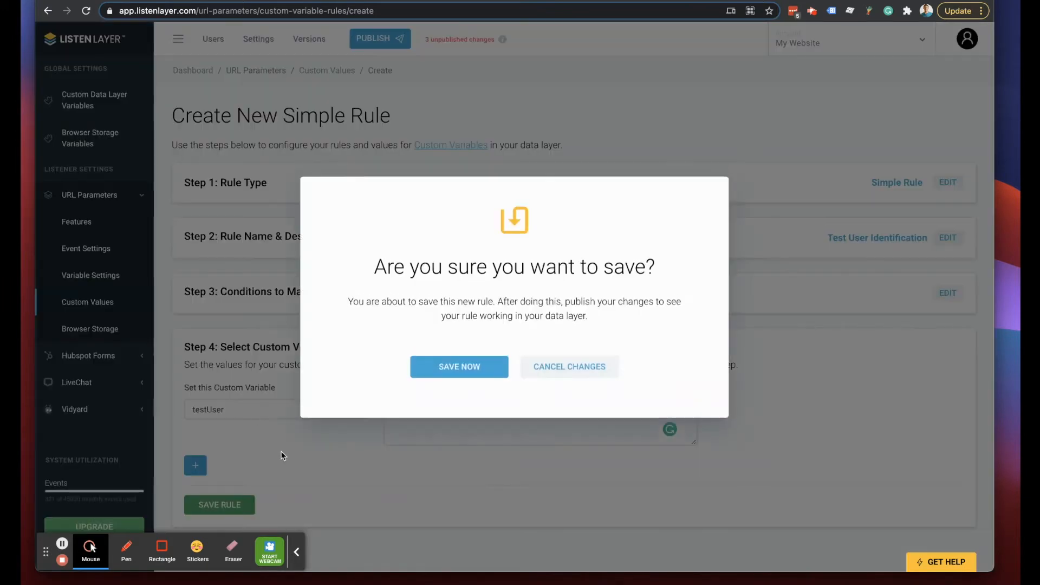
click(460, 368)
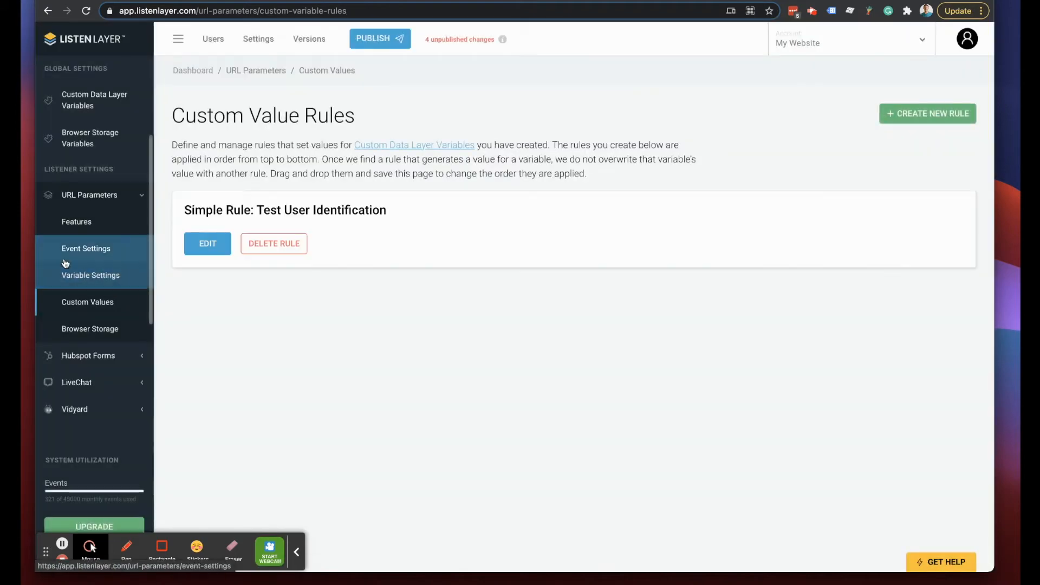
click(84, 277)
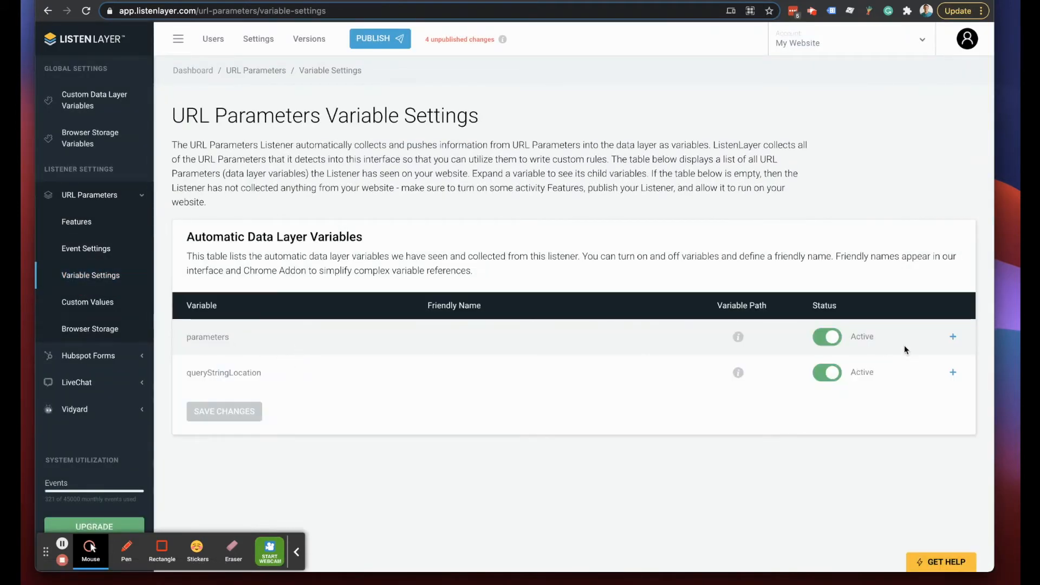
click(952, 337)
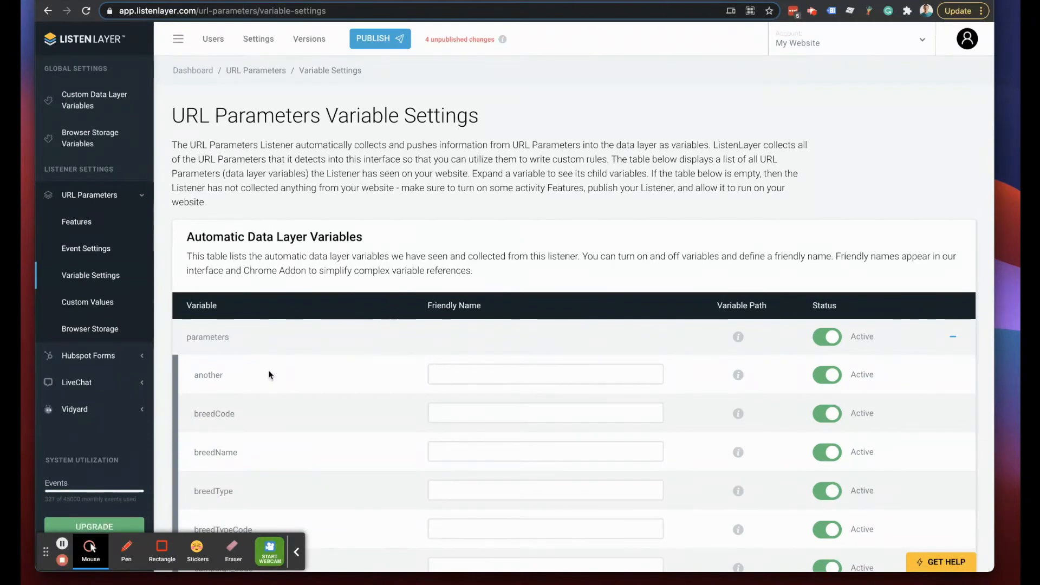
- Give the test parameter the friendly name 'Test User Identification Variable' and save the settings
scroll(266, 374, down, 5)
scroll(268, 374, down, 2)
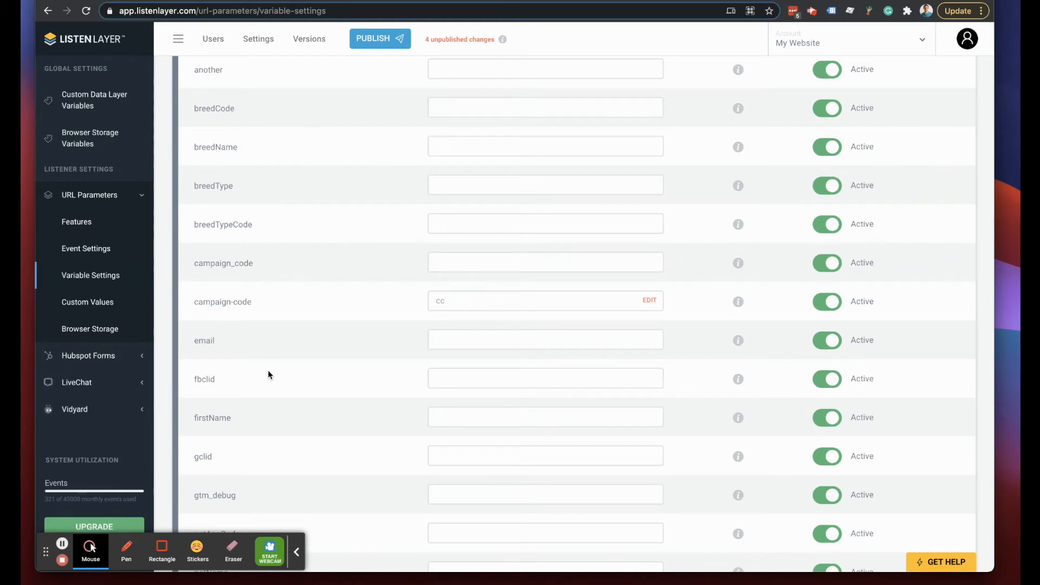
scroll(257, 356, down, 1)
scroll(256, 358, down, 10)
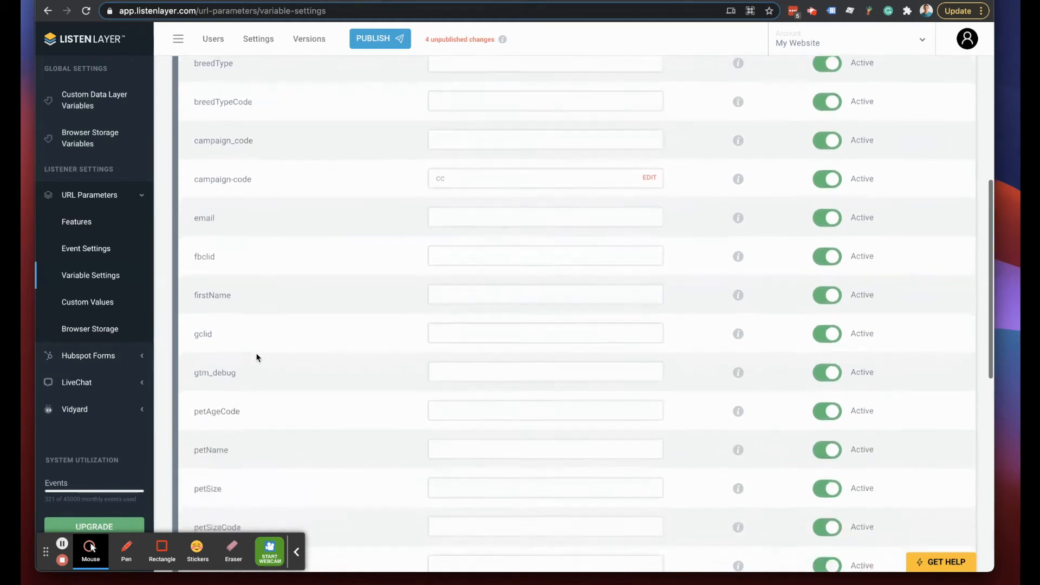
scroll(253, 362, down, 1)
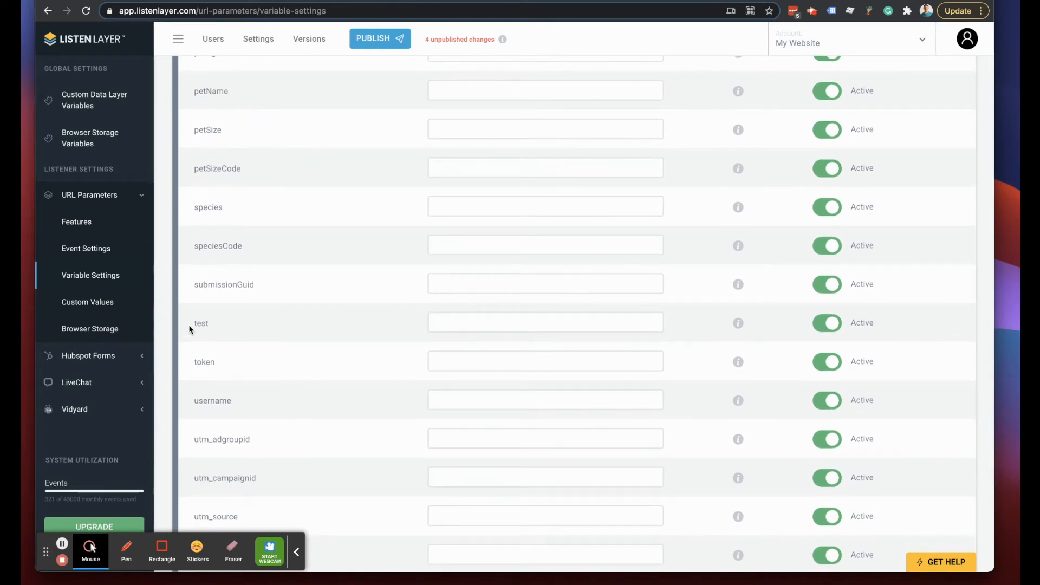
scroll(275, 327, up, 4)
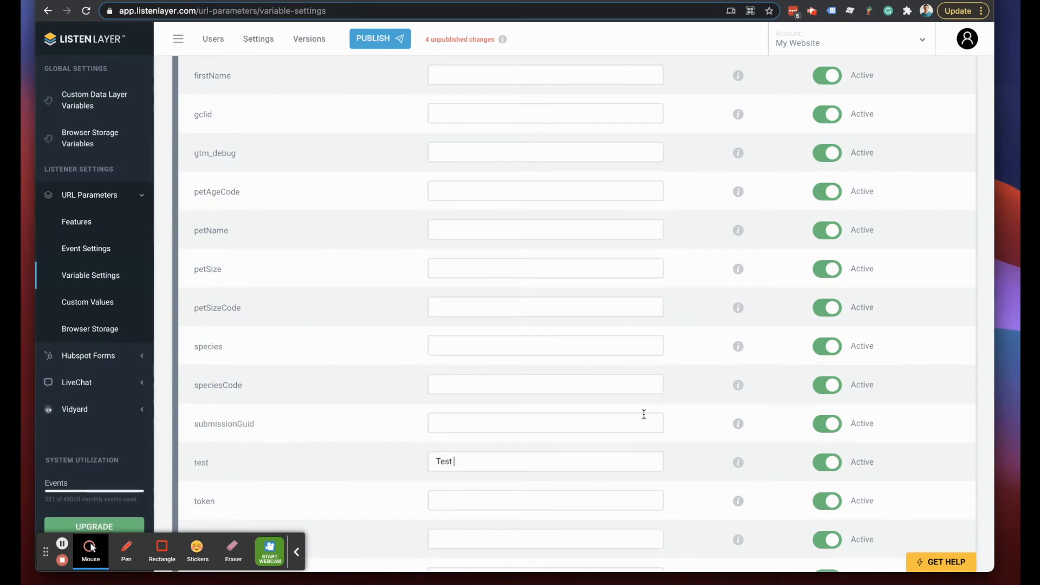
text(IO)
text( Ident)
text(ification Variable)
scroll(596, 418, down, 3)
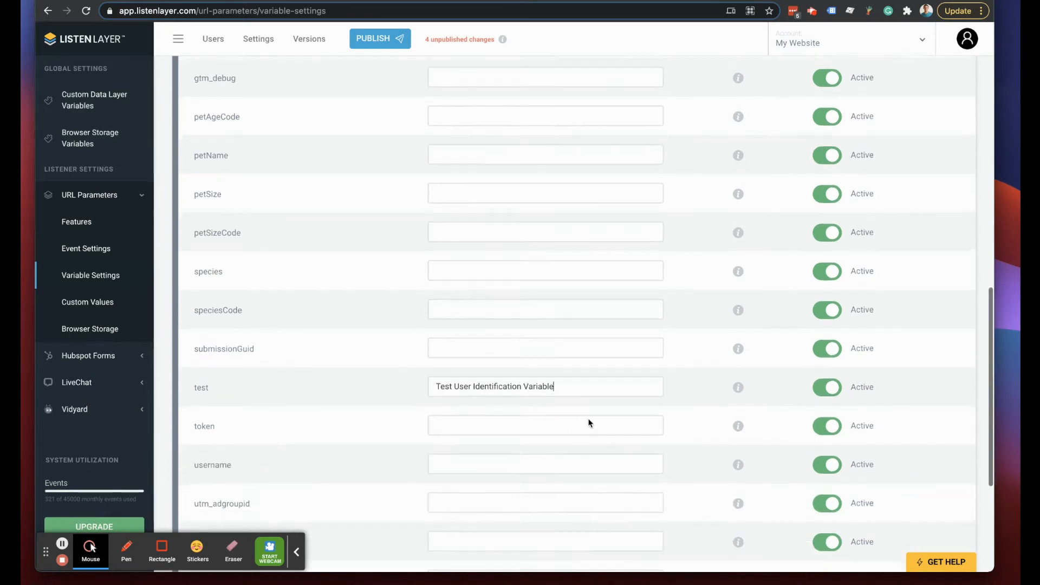
scroll(475, 364, down, 4)
click(225, 503)
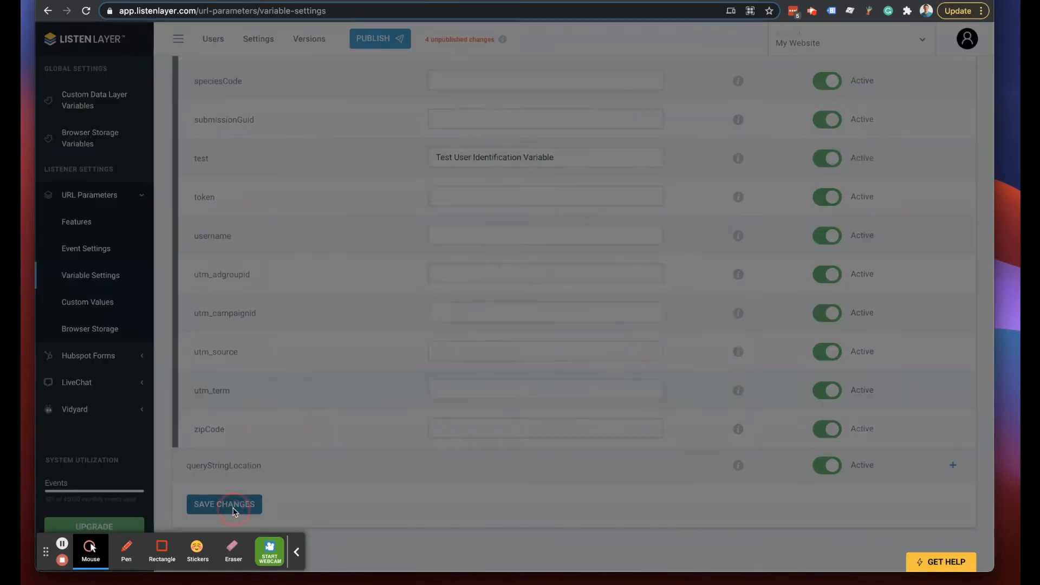
click(469, 366)
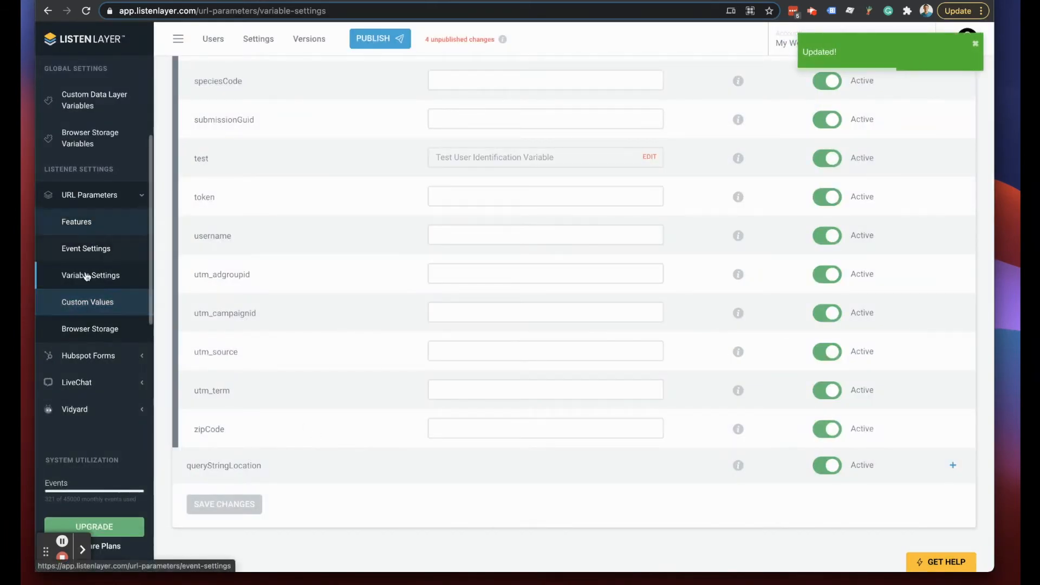
scroll(576, 278, up, 3)
click(76, 302)
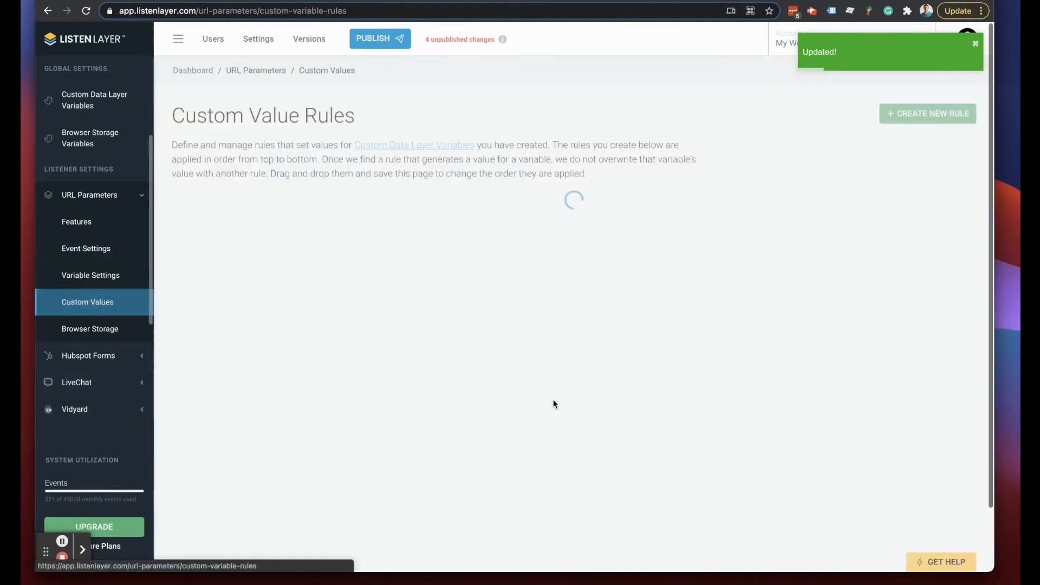
- Verify the Test User Identification rule checks urlAutomaticValues.parameters.test, then start a new Browser Storage rule
click(201, 240)
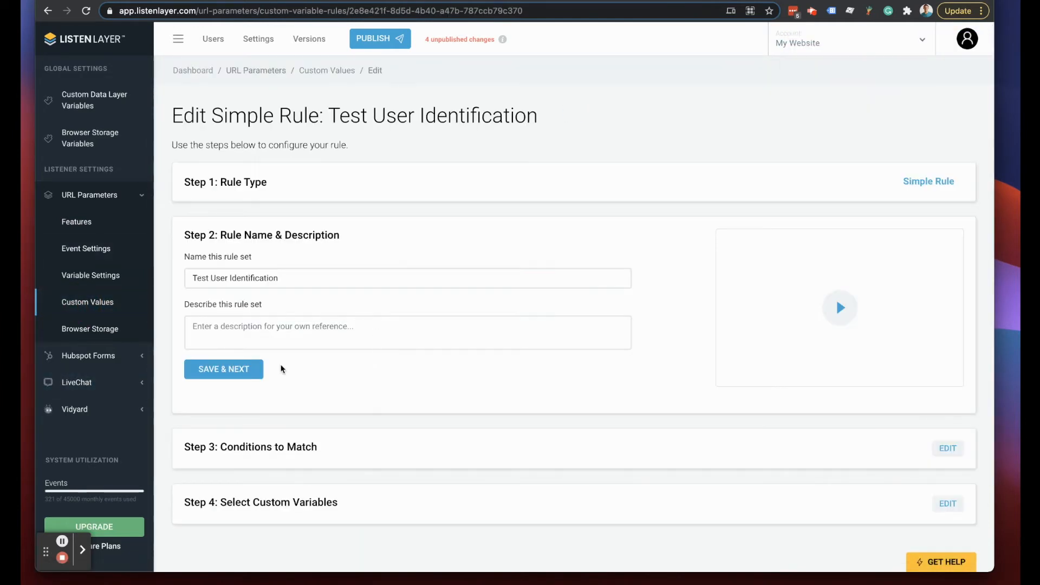
scroll(379, 360, down, 2)
click(950, 381)
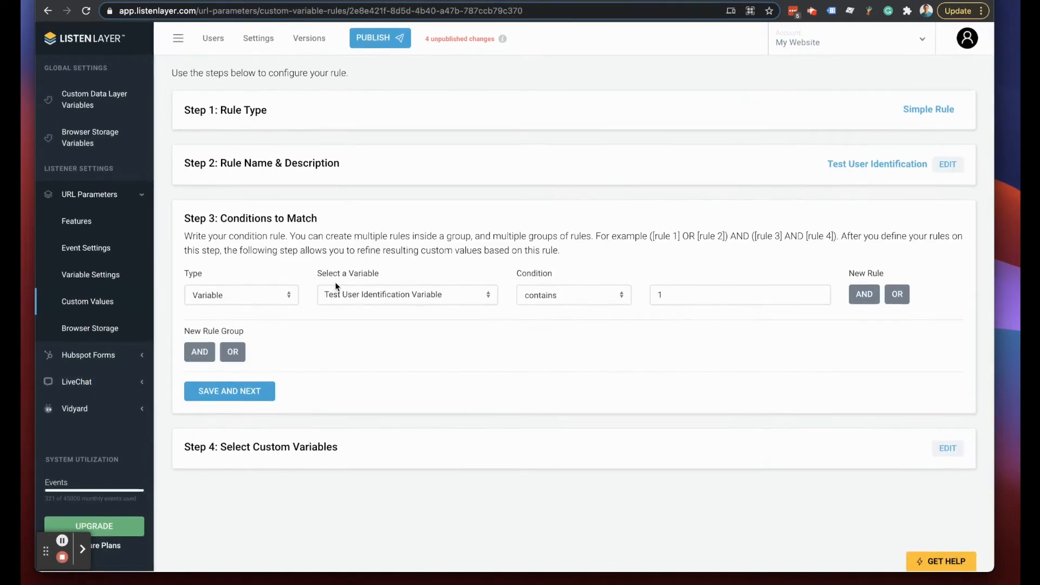
click(356, 295)
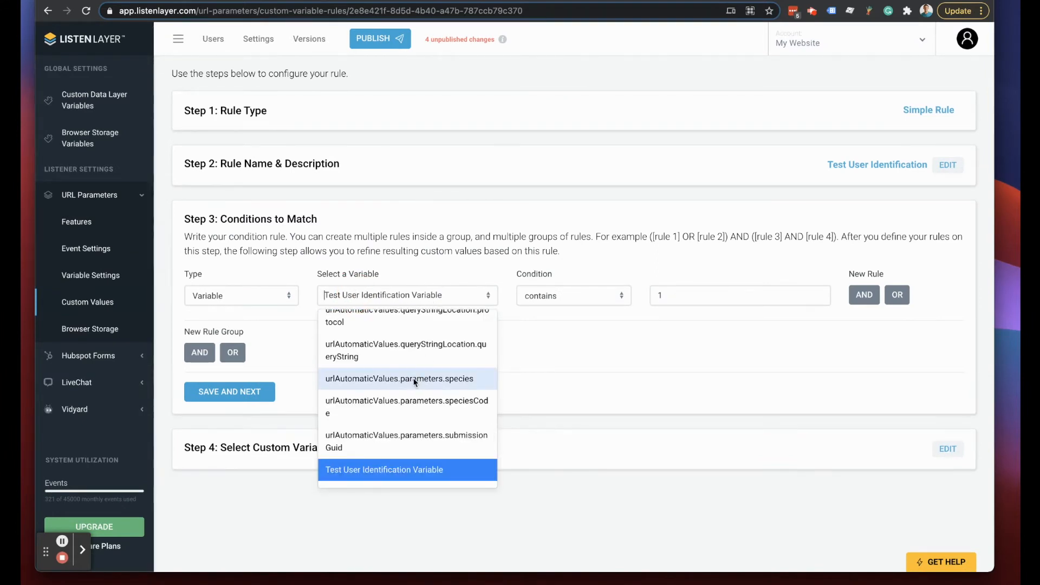
scroll(414, 381, up, 3)
scroll(411, 379, up, 1)
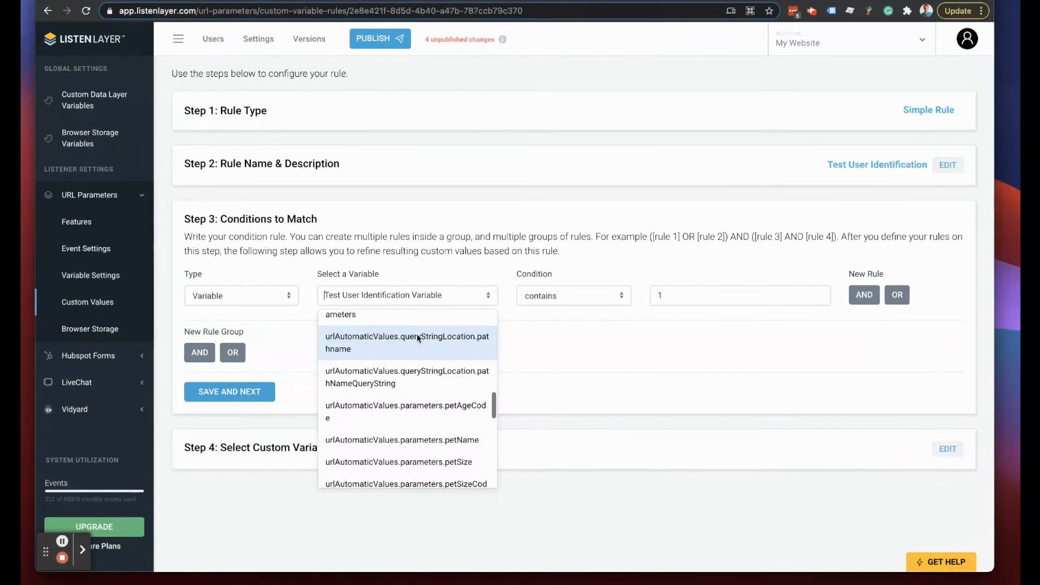
click(598, 333)
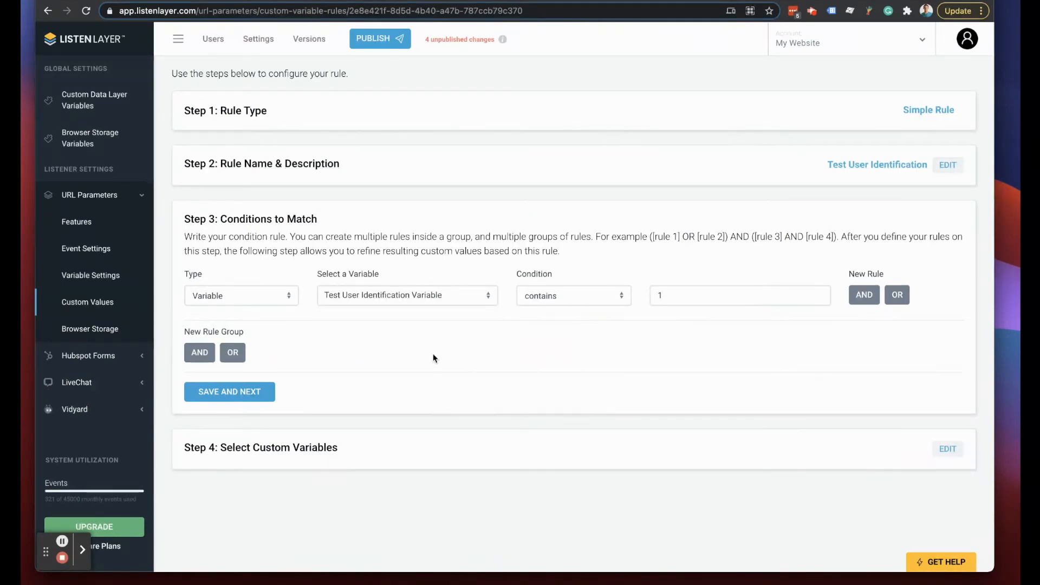
click(90, 329)
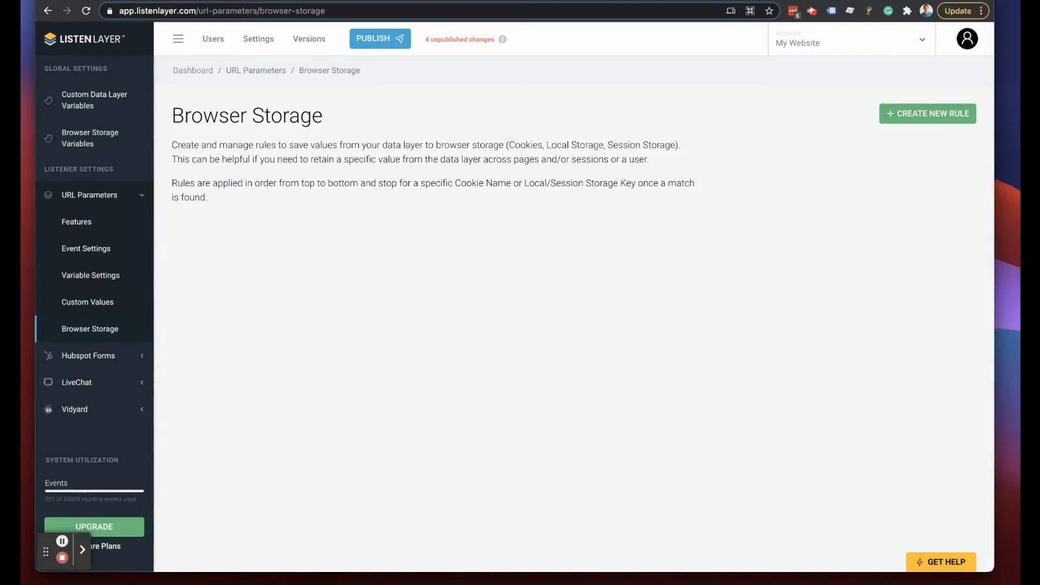
click(879, 117)
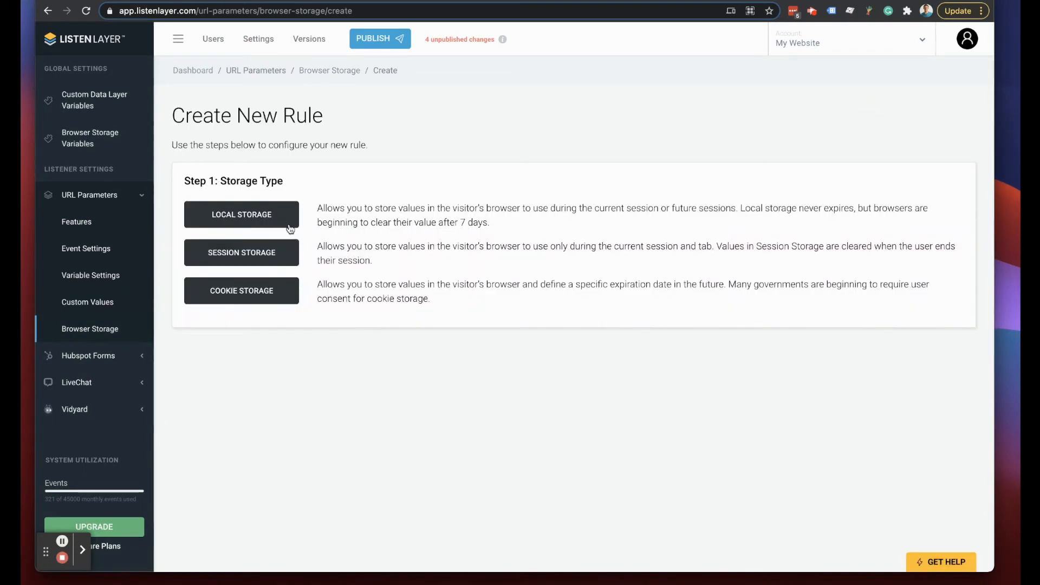
- Create a Session Storage rule set named 'Test User Session'
click(238, 258)
click(271, 277)
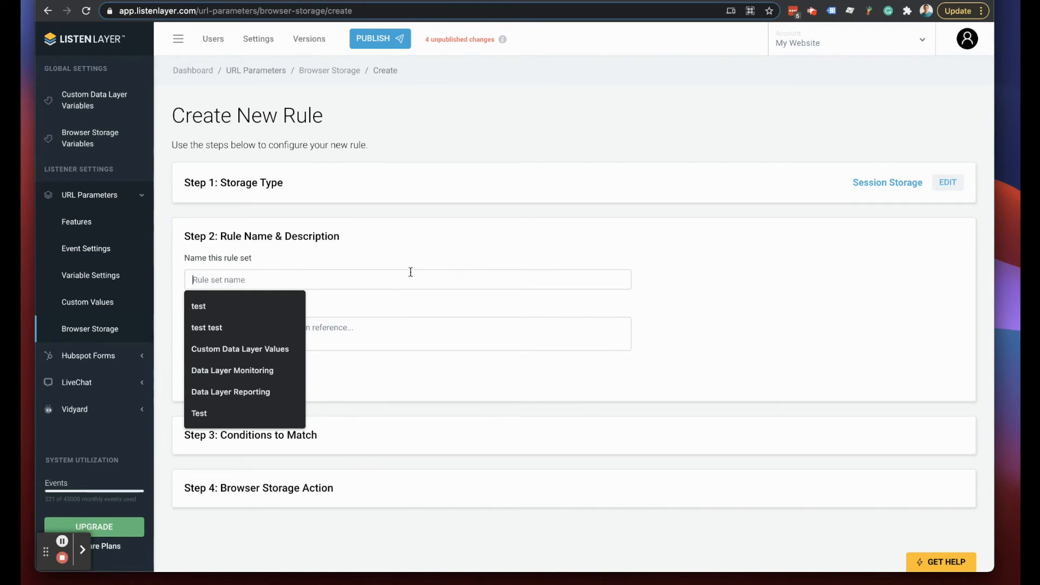
text(Test User Session)
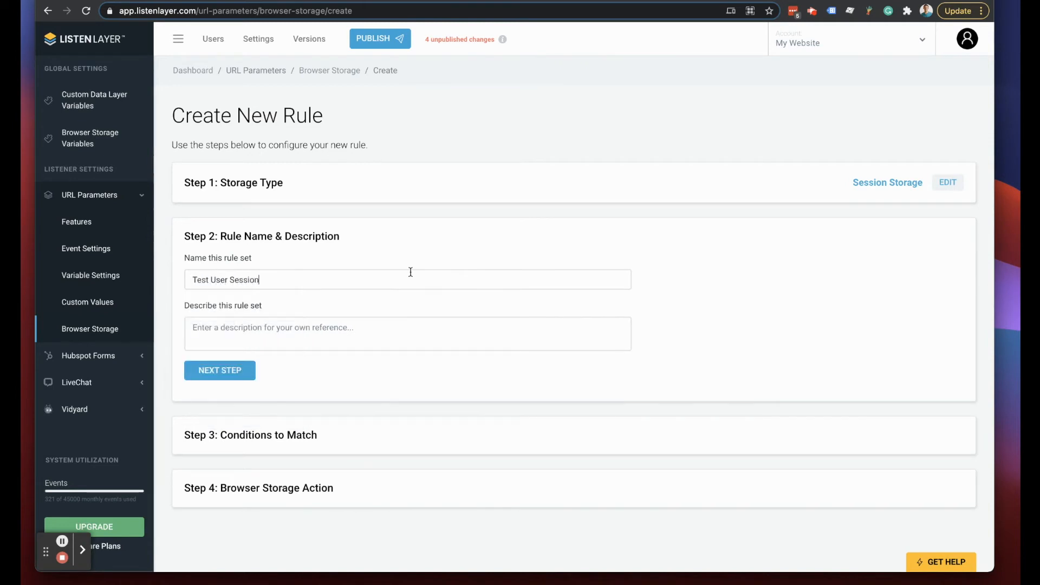
click(220, 369)
- Add an Automatic Variable condition: Test User Identification Variable contains the match value
click(241, 357)
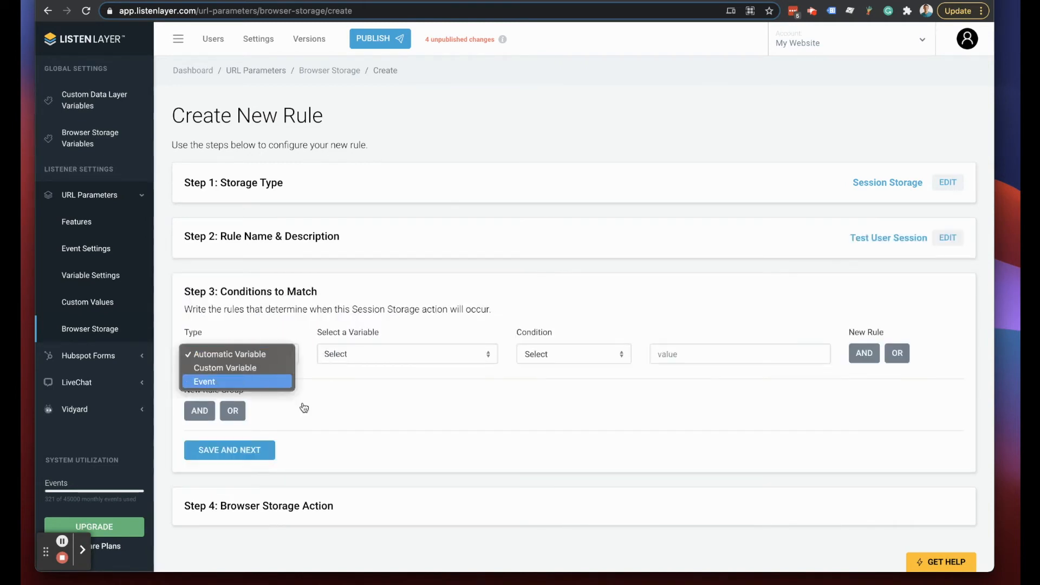
click(245, 355)
click(238, 362)
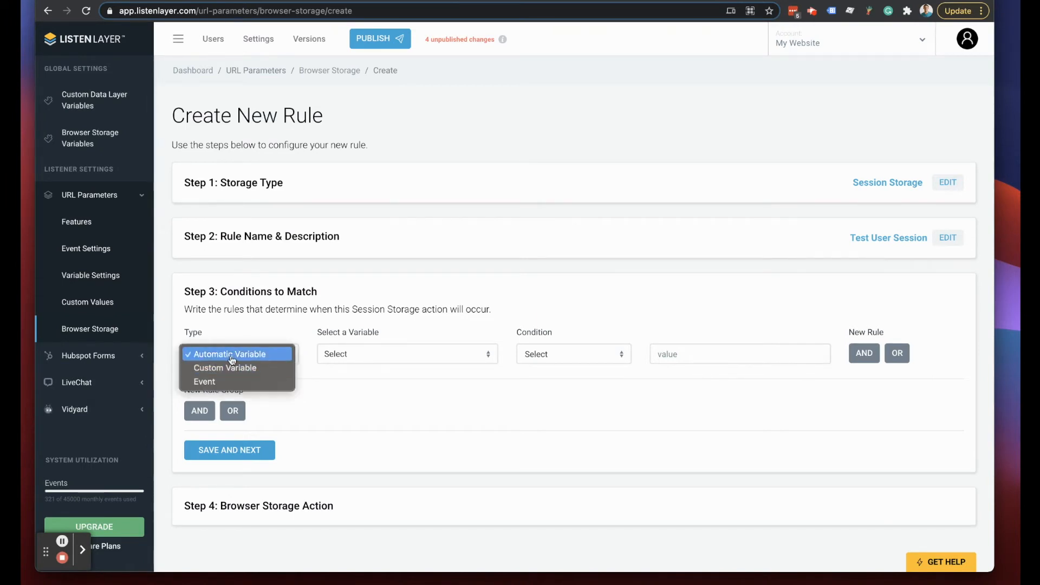
click(228, 354)
click(352, 355)
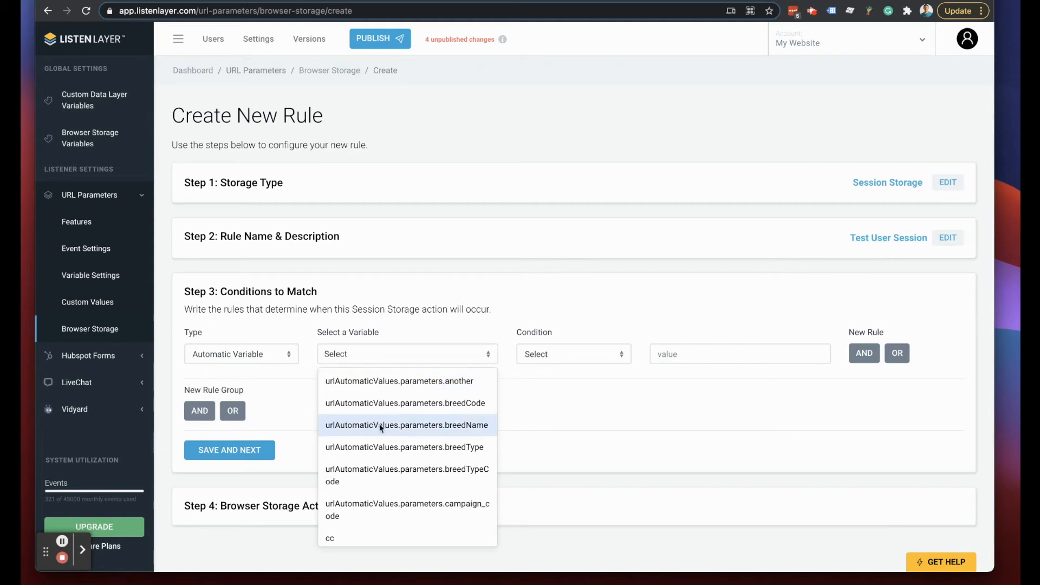
scroll(379, 421, down, 10)
scroll(378, 417, down, 5)
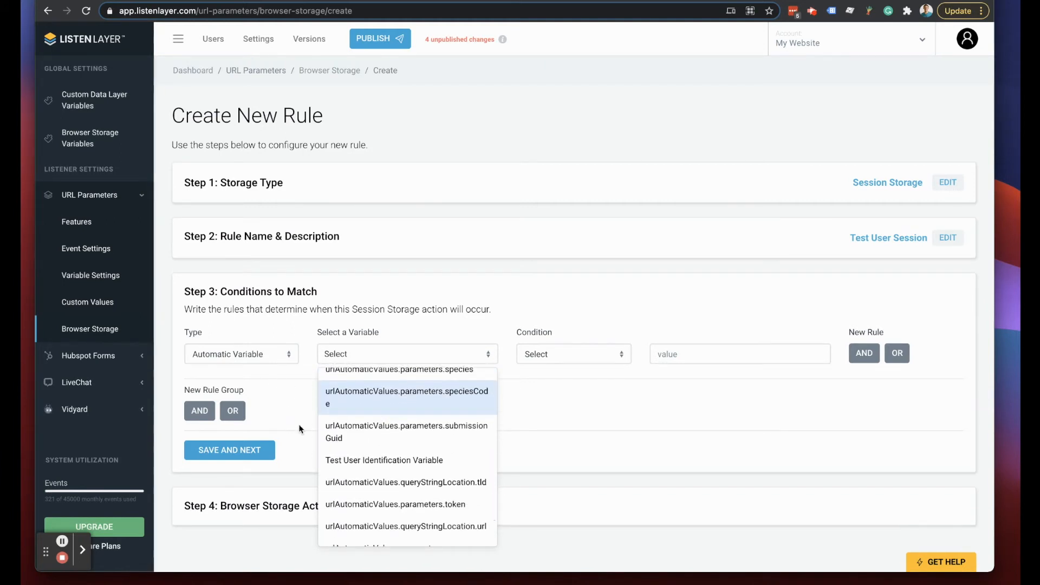
click(398, 460)
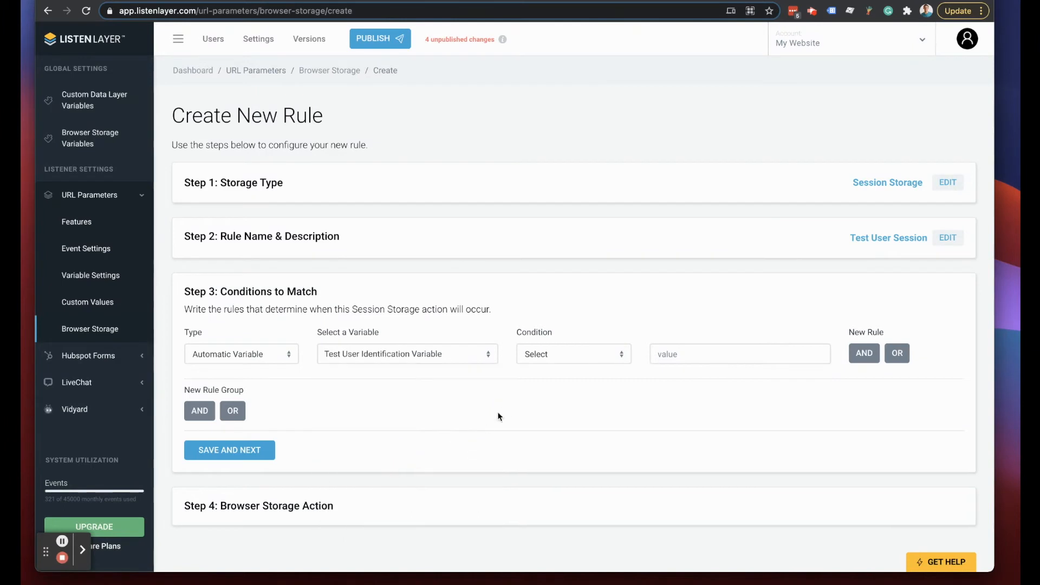
click(573, 362)
click(583, 355)
click(709, 356)
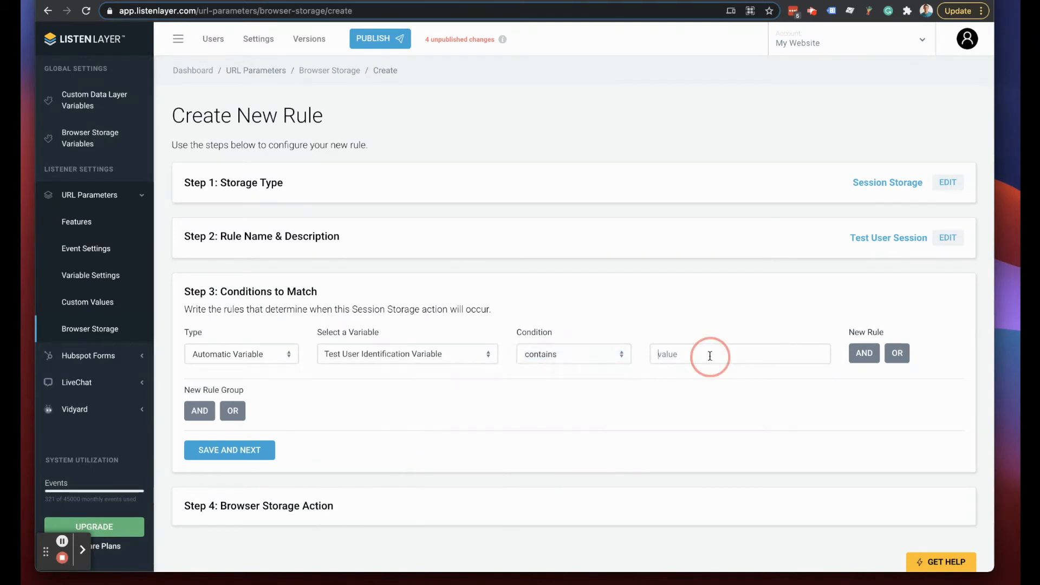
click(237, 452)
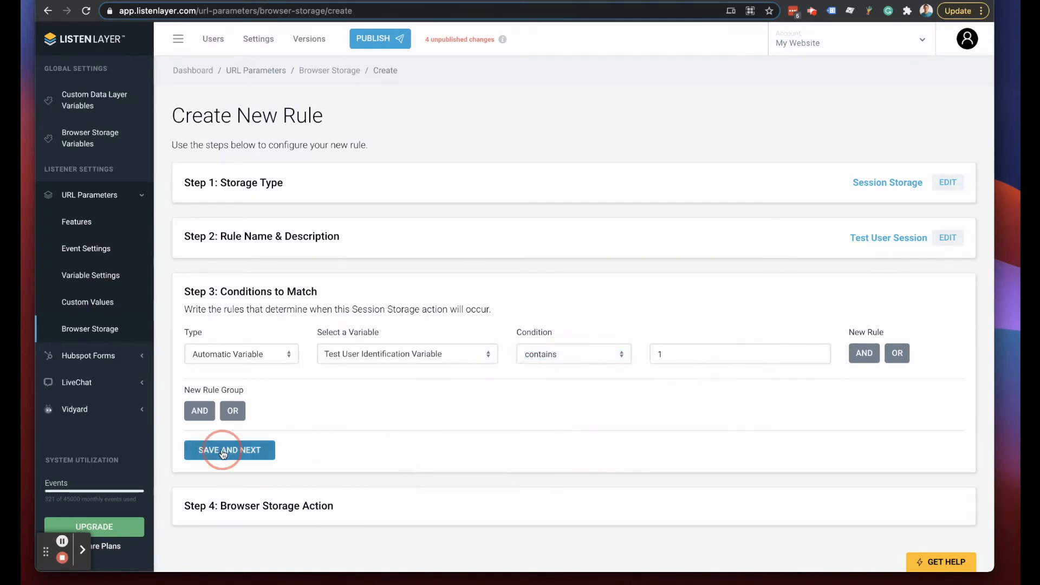
- Set the action to store 'Test Session' under the testUser key
click(227, 412)
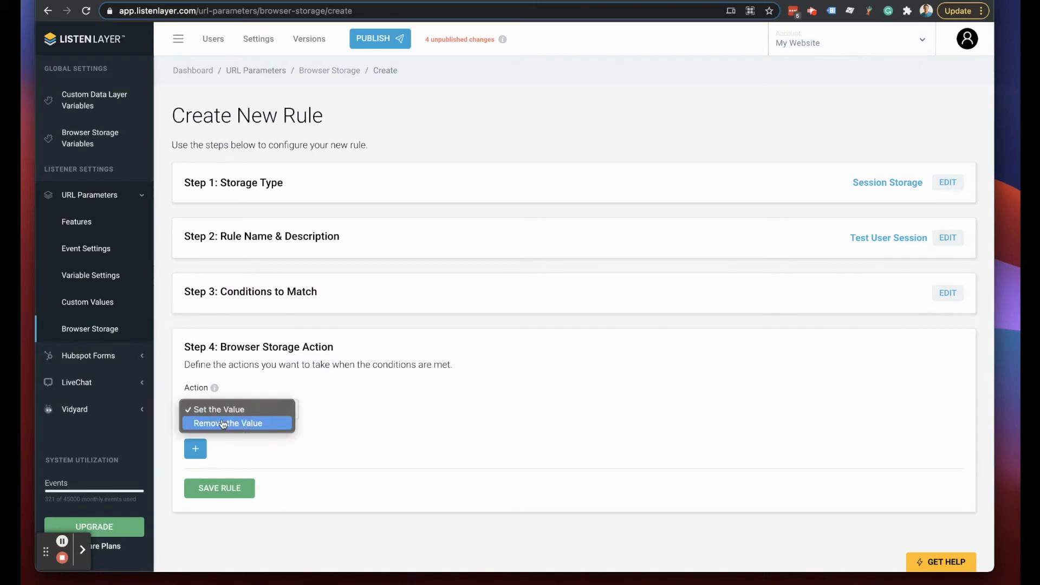
click(228, 405)
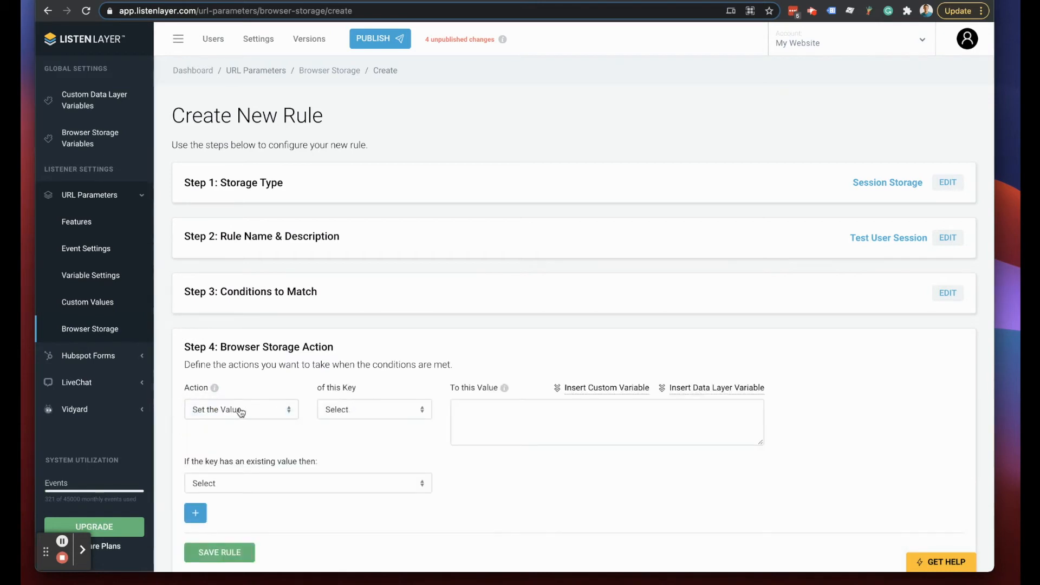
click(401, 415)
click(346, 412)
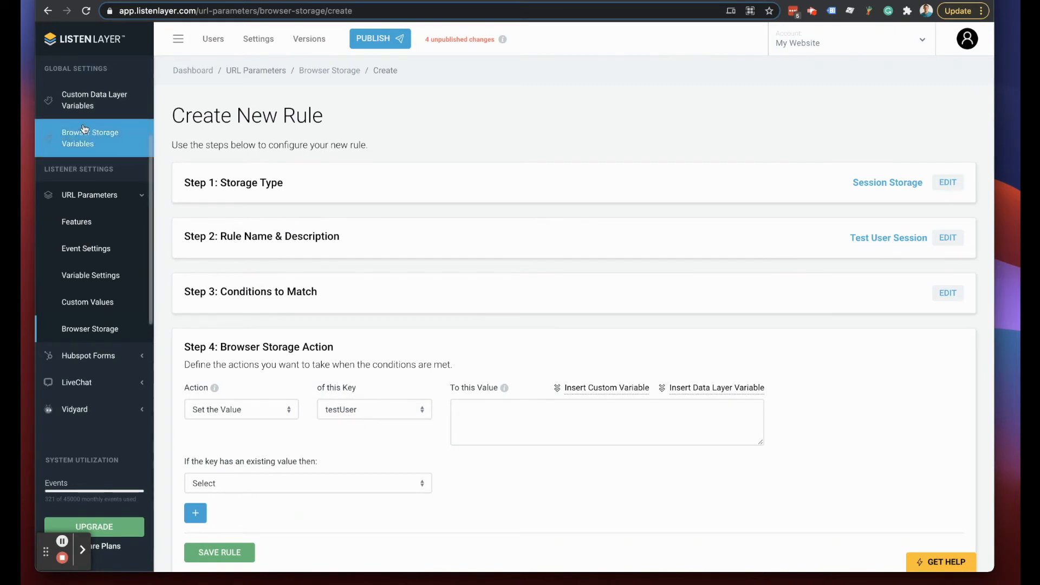
click(501, 410)
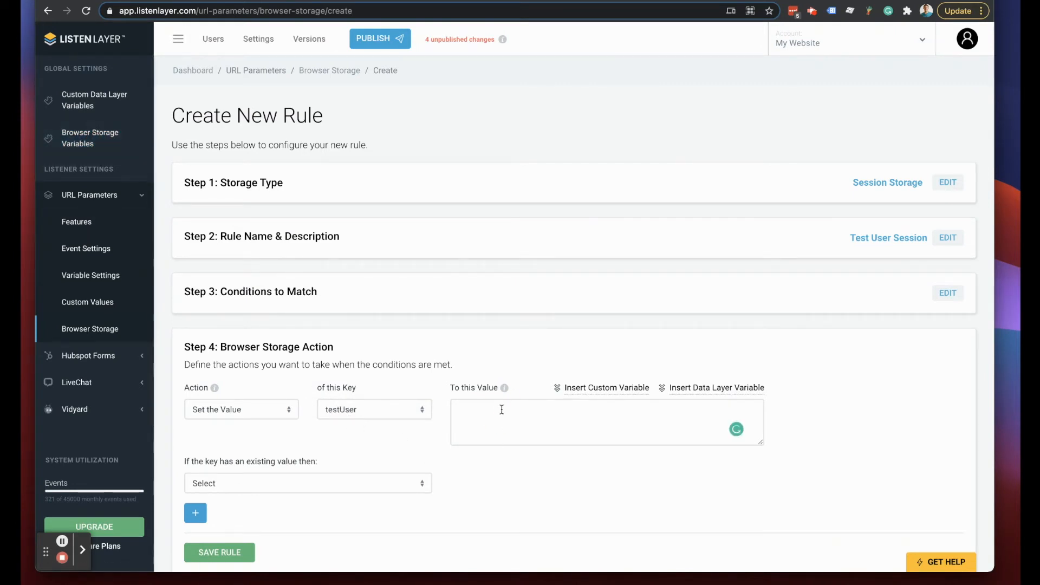
text(Test Session)
- Choose to overwrite any existing value, then save and confirm the rule
click(229, 488)
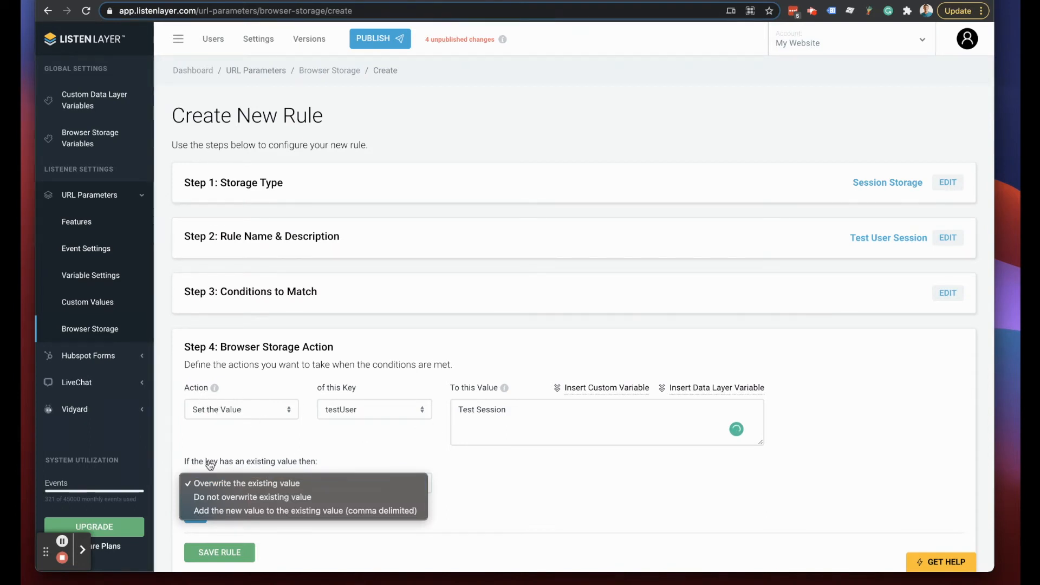
click(235, 488)
click(278, 490)
click(474, 501)
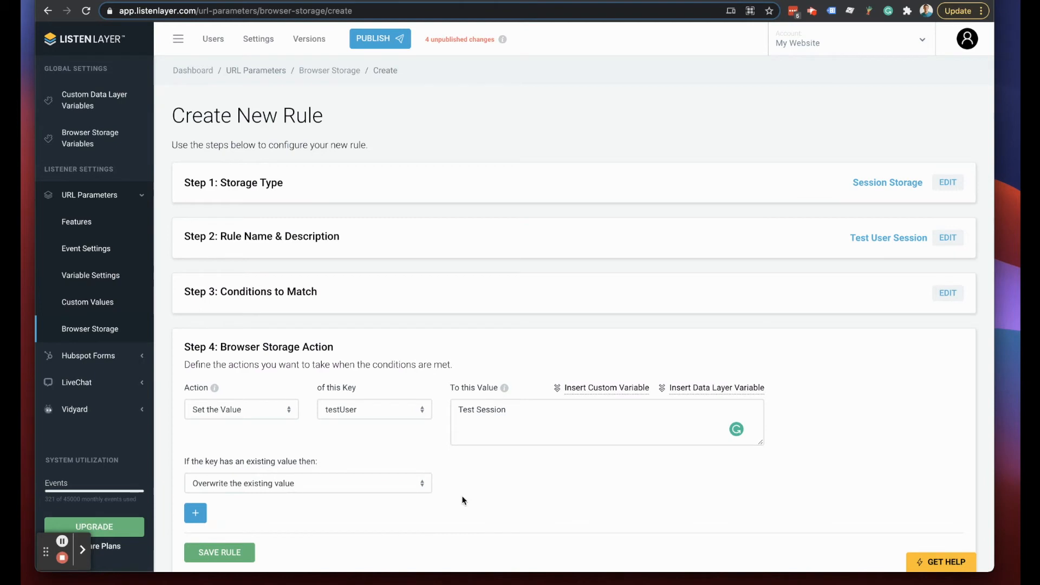
click(217, 553)
click(469, 366)
- Publish version 'Test User Id Rule', then empty cache and hard-reload the demo page
click(358, 47)
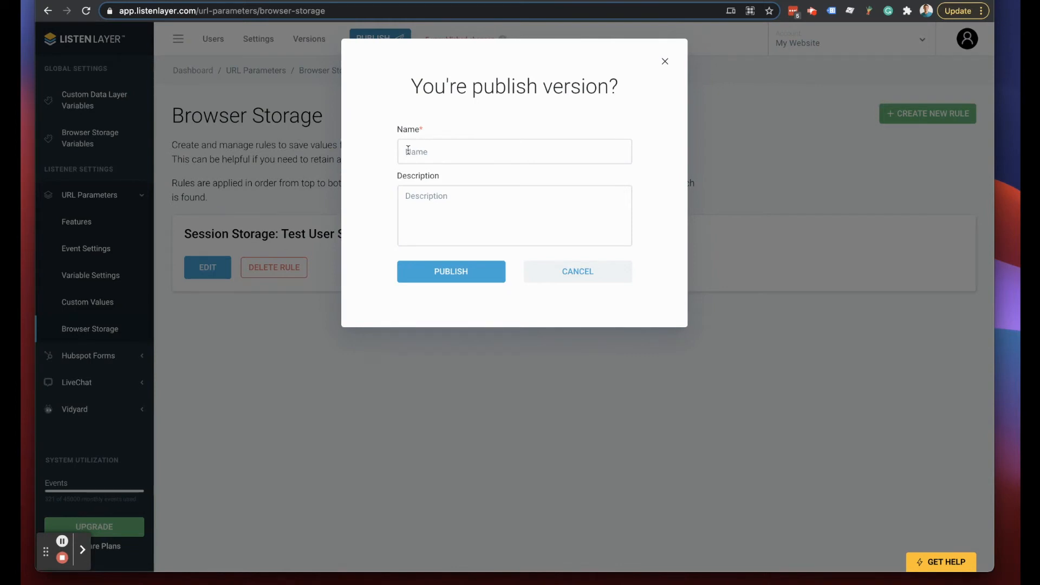
click(407, 150)
text(Test)
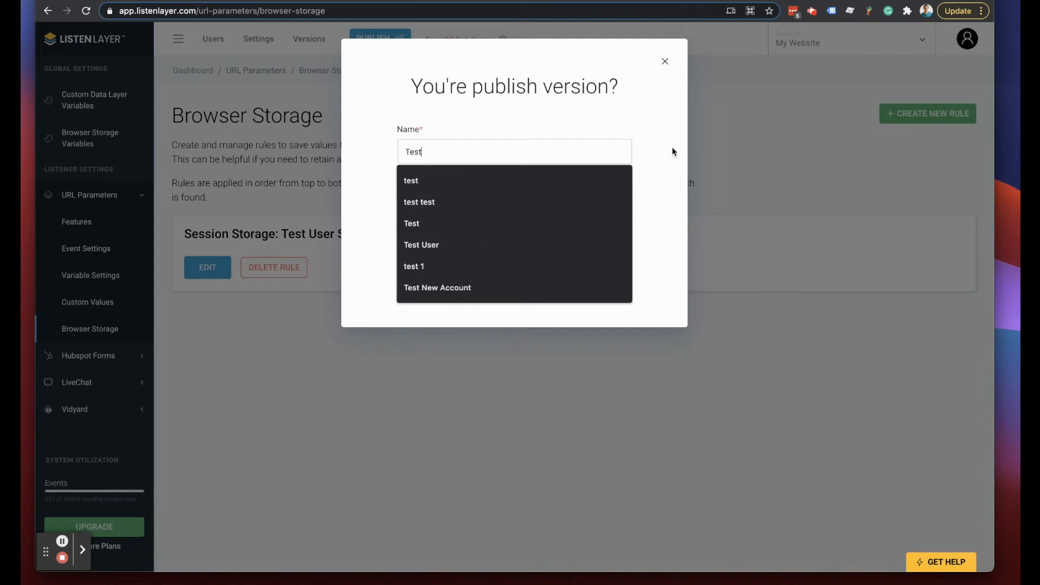
text( User Id)
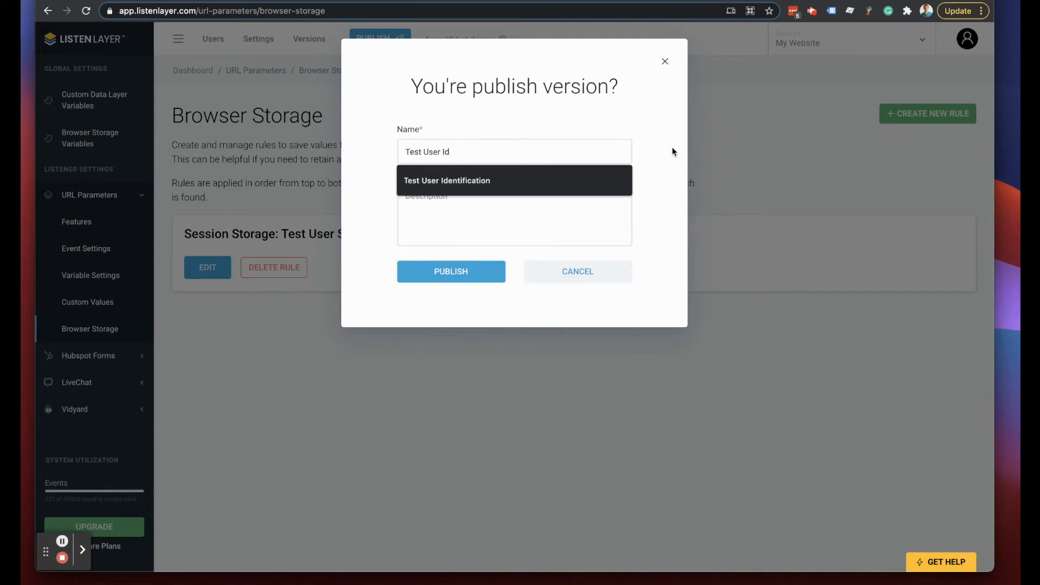
text( Rules)
click(452, 269)
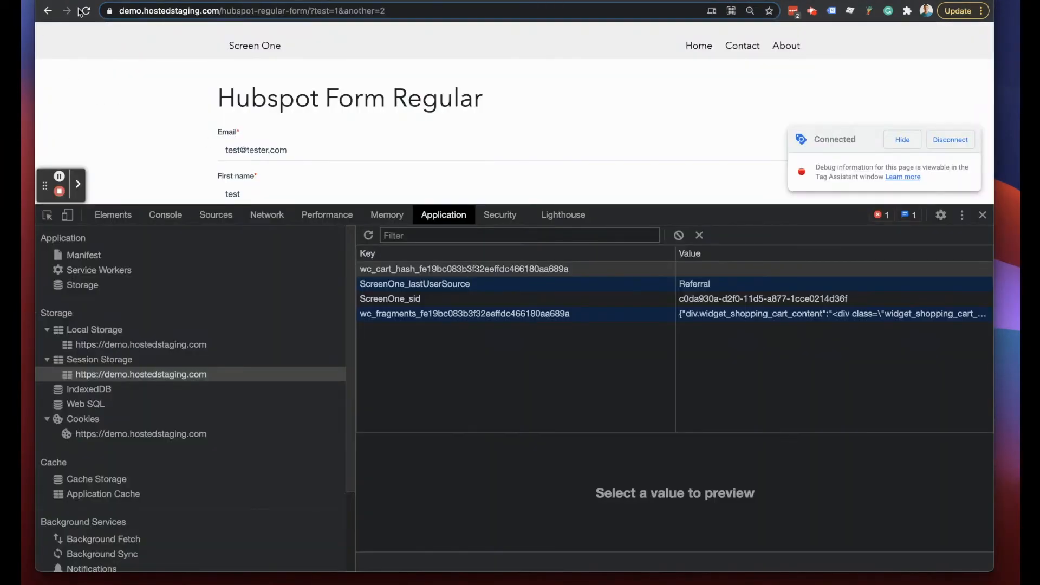
right_click(84, 10)
click(230, 67)
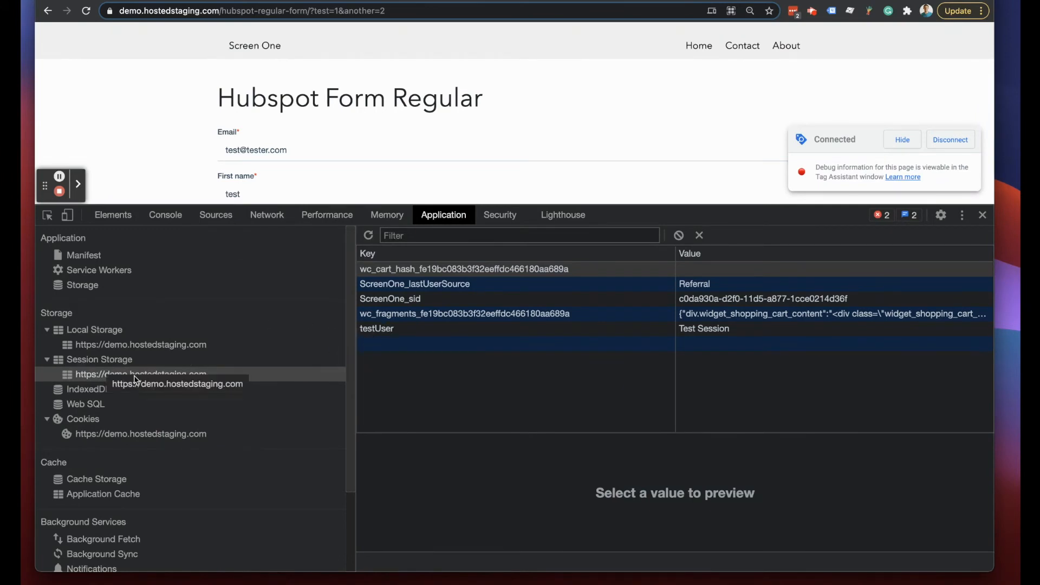
- Preview the testUser session storage entry showing 'Test Session'
click(380, 331)
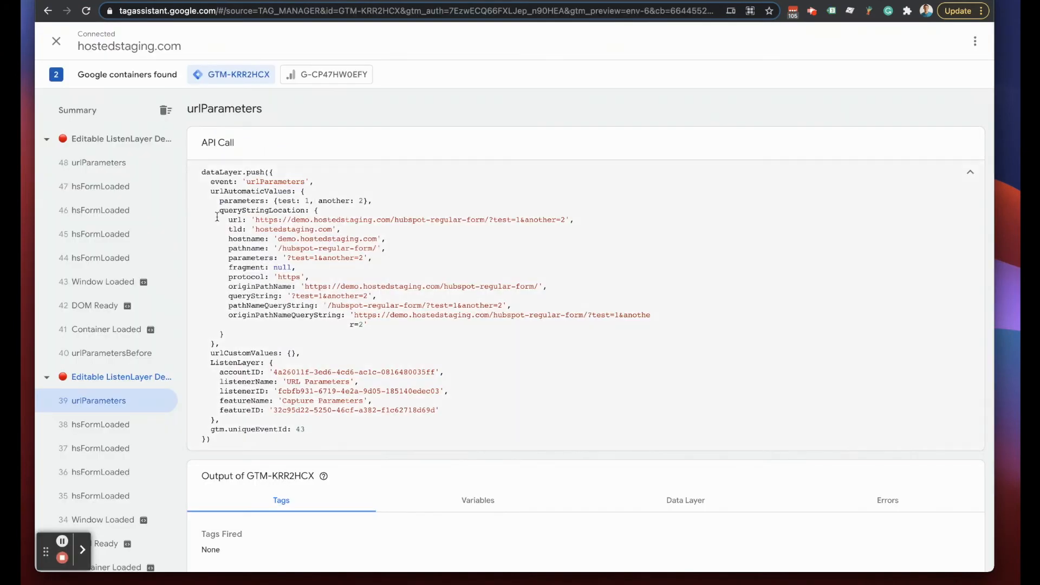
- Compare event 48's urlCustomValues testUser line with event 39's empty urlCustomValues
click(92, 165)
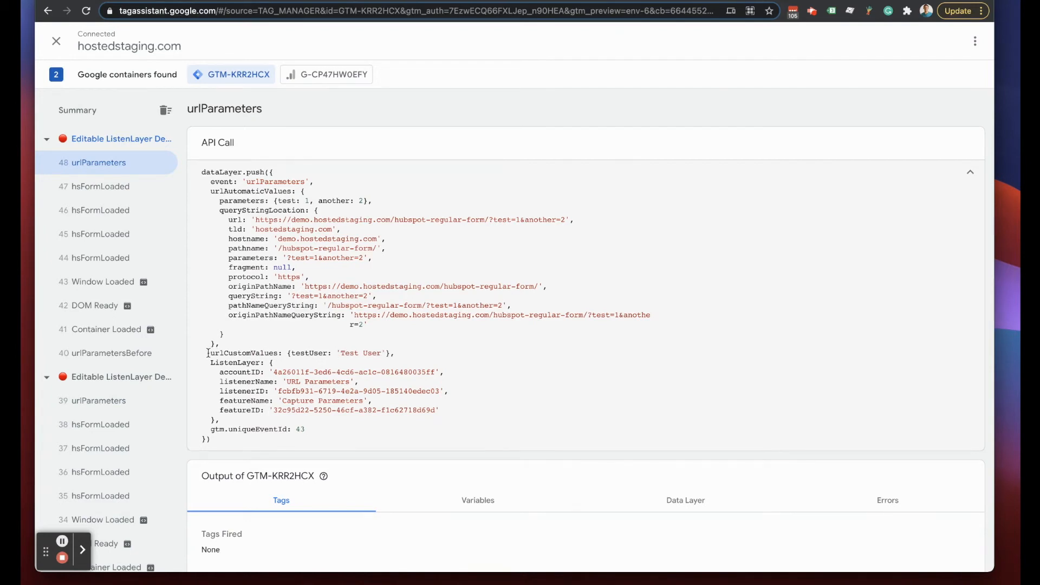
drag(208, 353, 418, 362)
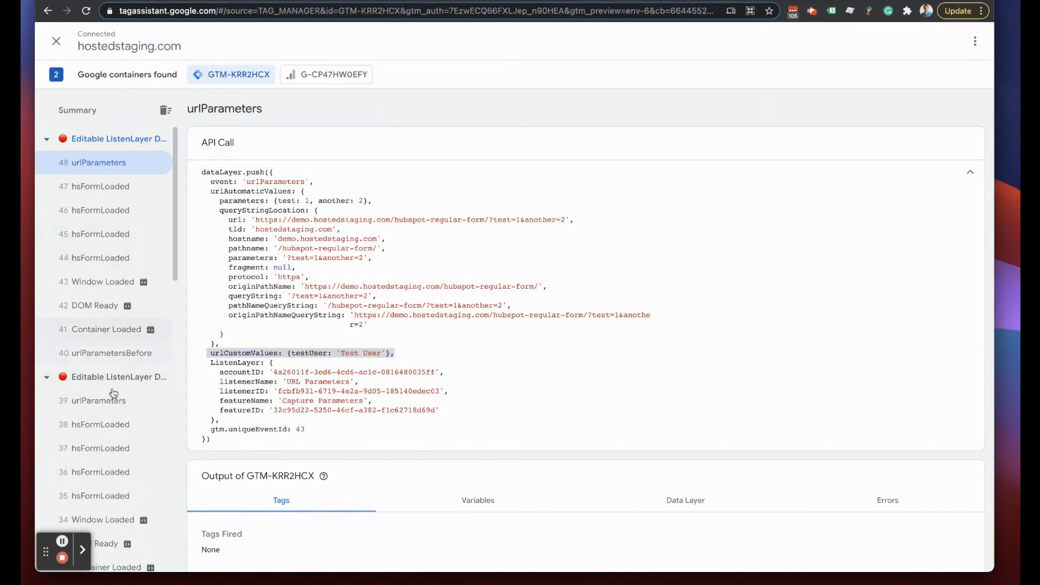
click(102, 402)
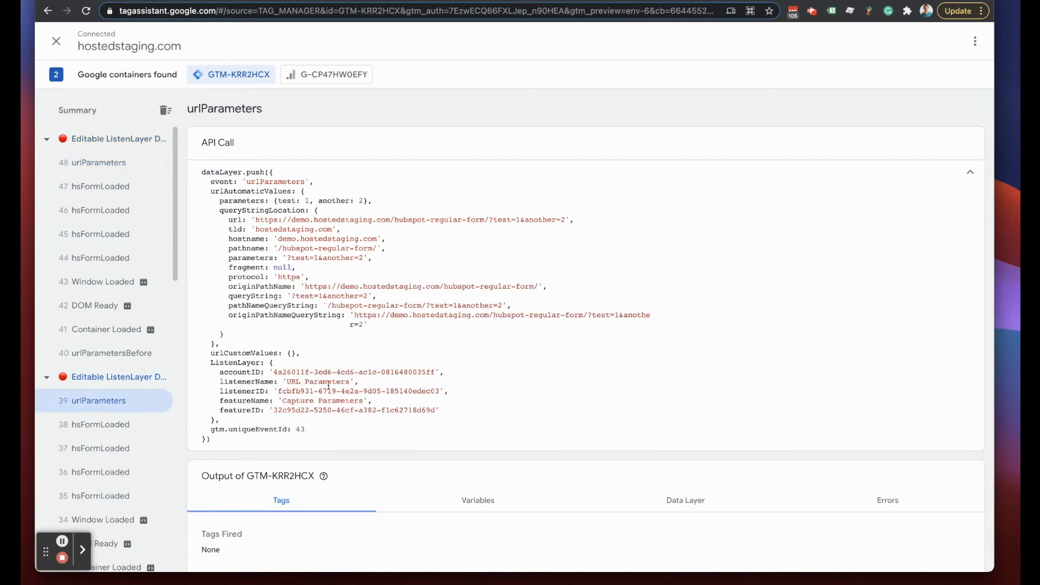
drag(209, 352, 364, 356)
drag(574, 219, 230, 219)
- Back on event 48, highlight the ?test=1 URL and testUser 'Test User' line
click(86, 162)
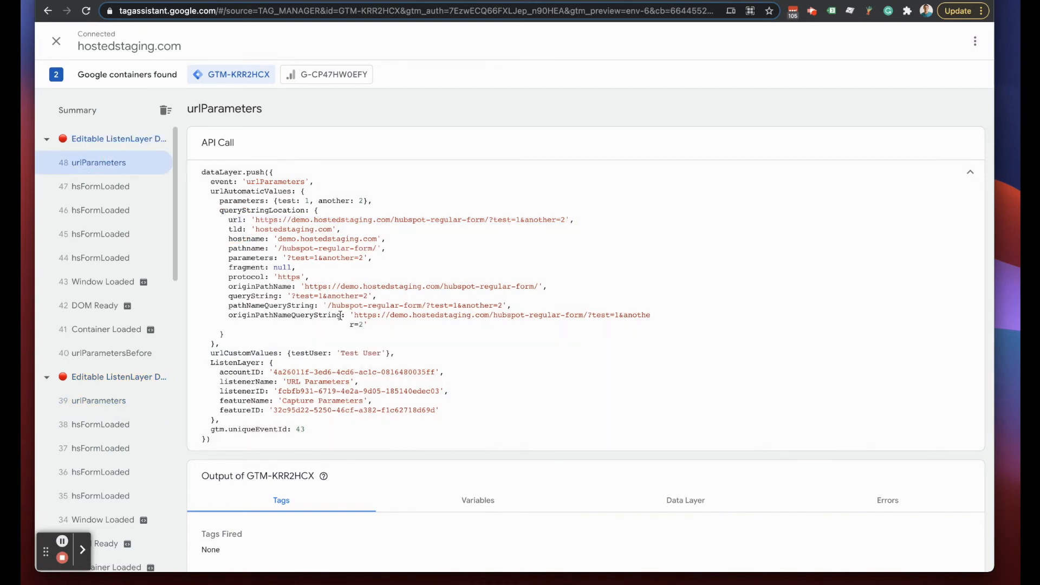
drag(489, 220, 520, 220)
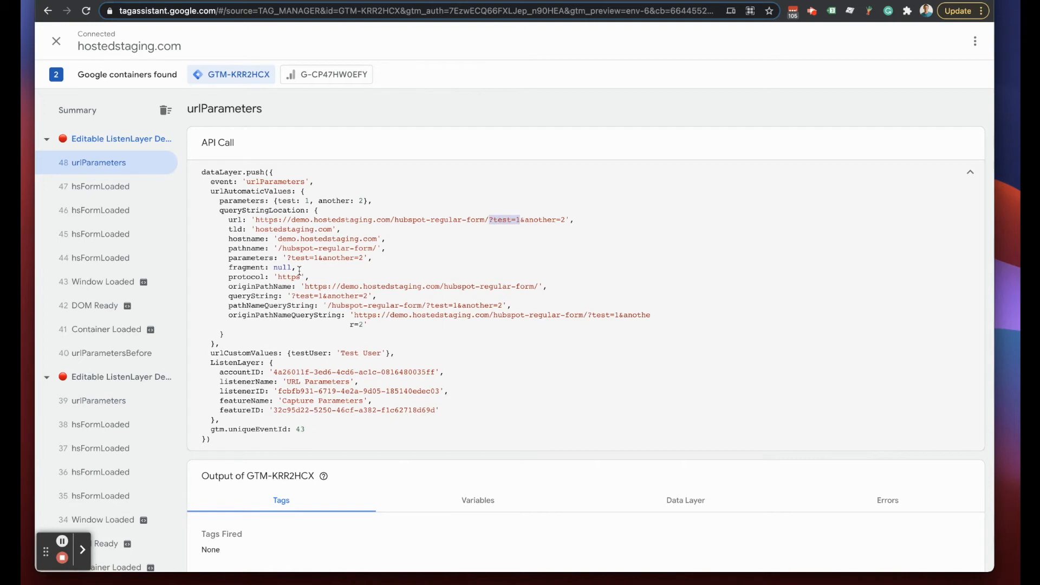
drag(205, 353, 424, 348)
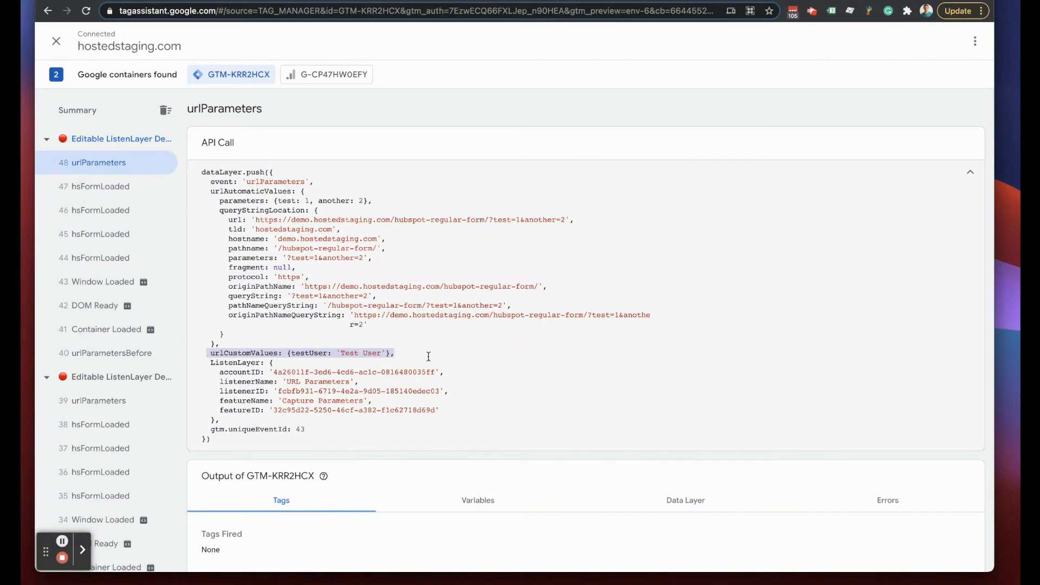
click(470, 341)
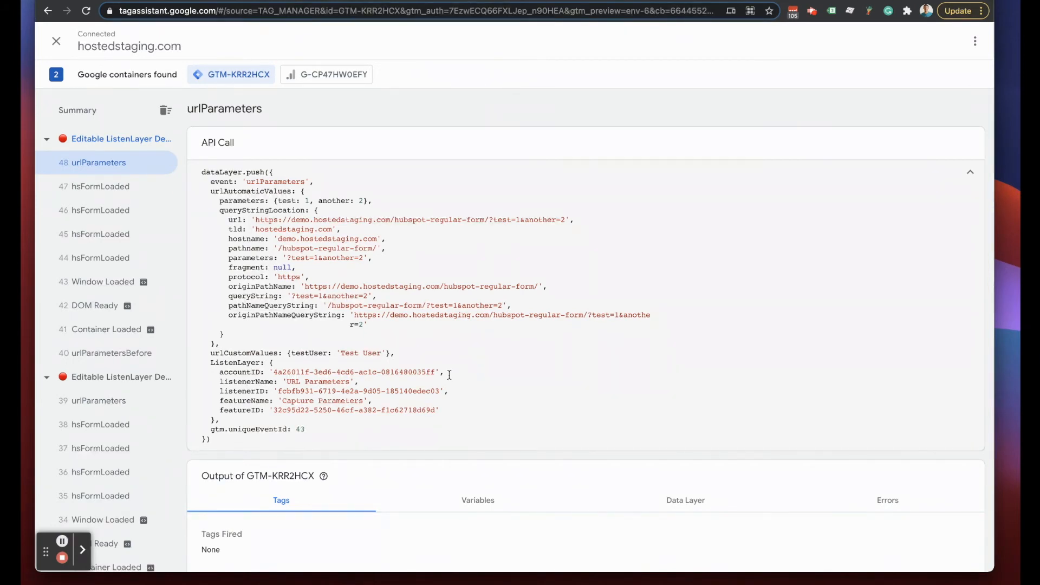
drag(209, 354, 395, 355)
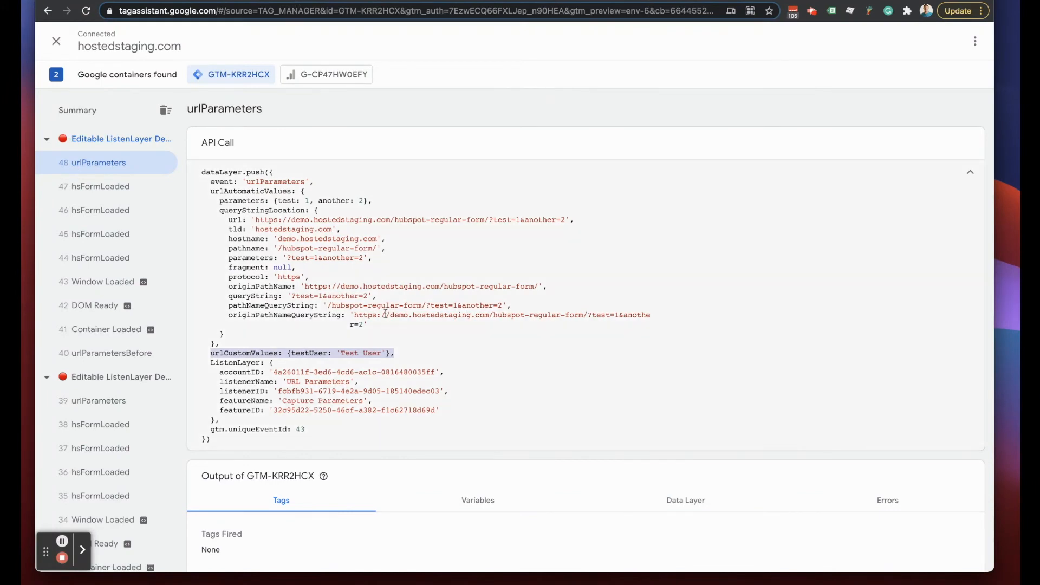
scroll(470, 310, down, 2)
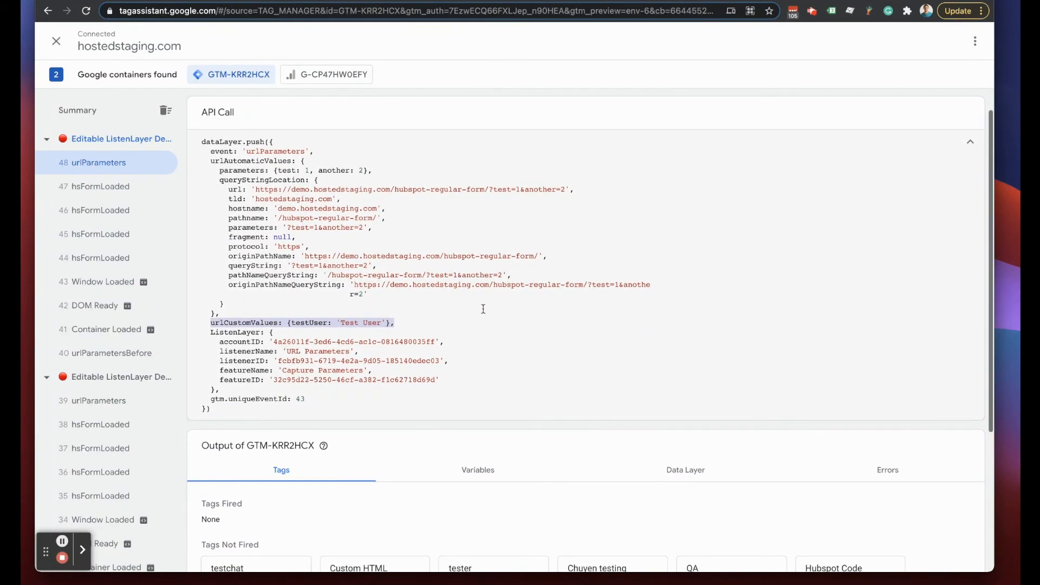
scroll(483, 307, up, 1)
drag(203, 157, 348, 420)
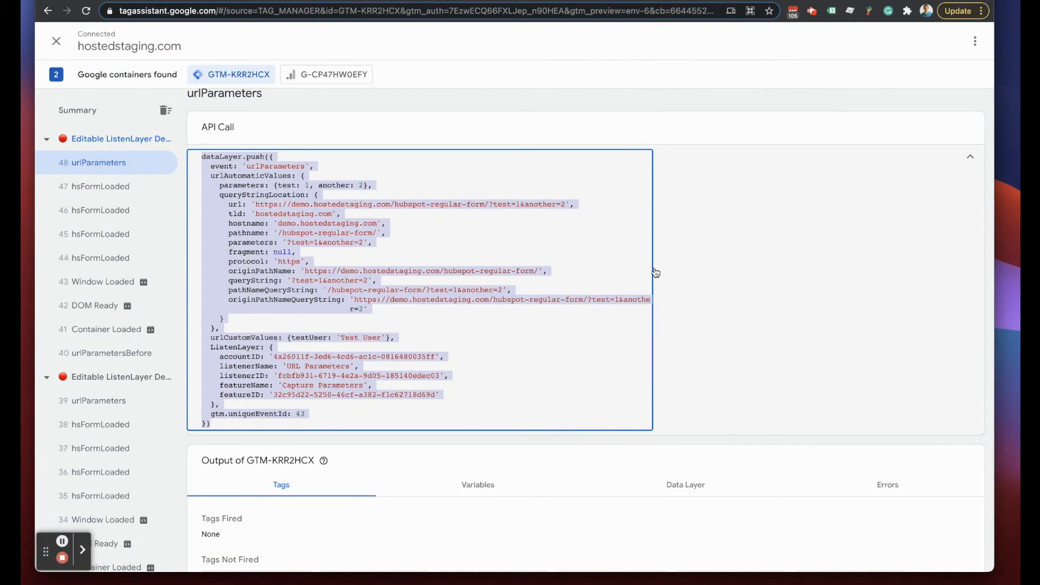
- Scroll through event 48's Data Layer output
scroll(657, 279, down, 3)
click(693, 330)
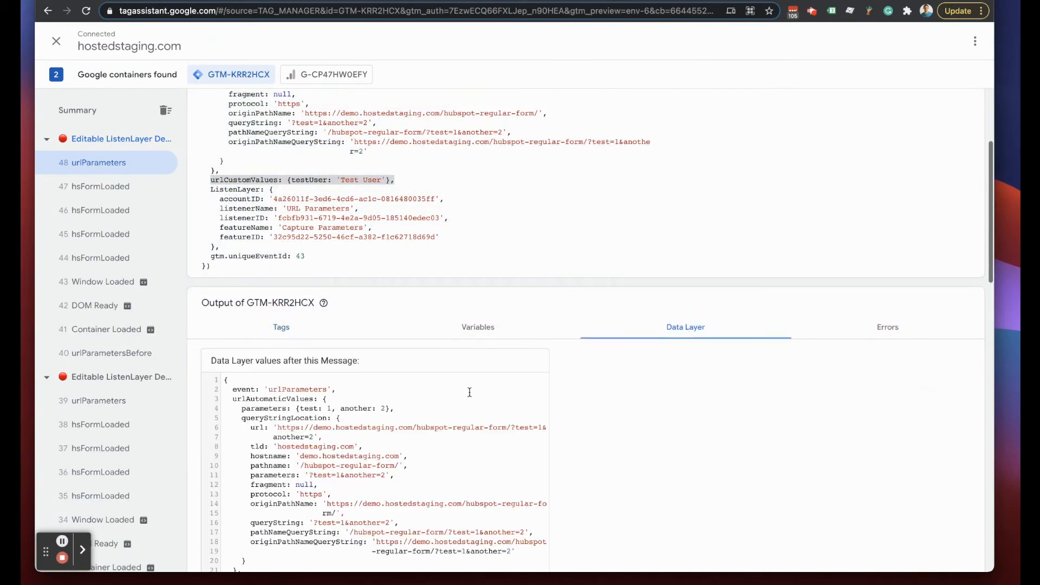
scroll(469, 392, down, 3)
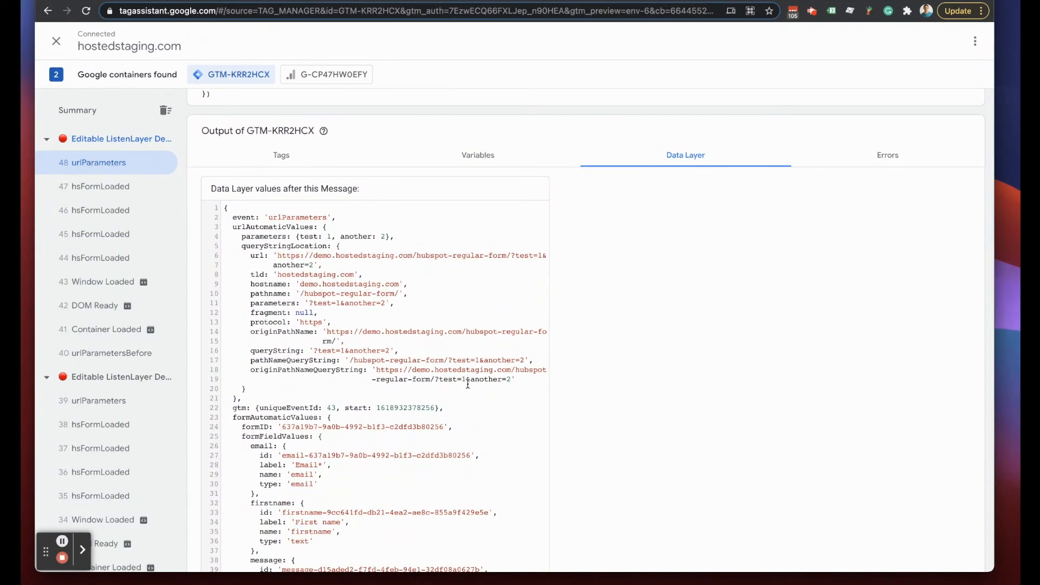
scroll(416, 314, down, 1)
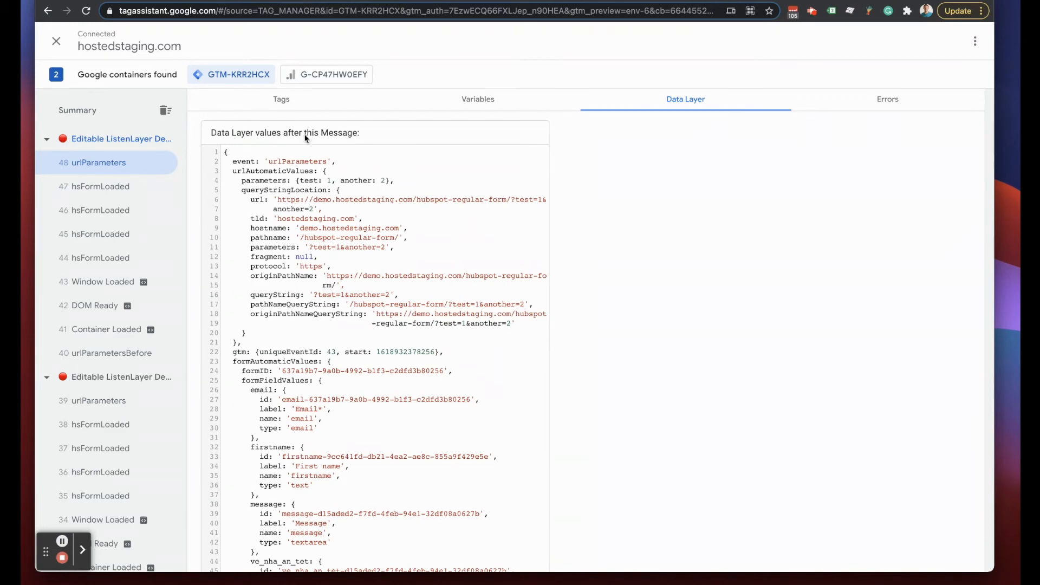
scroll(371, 302, down, 13)
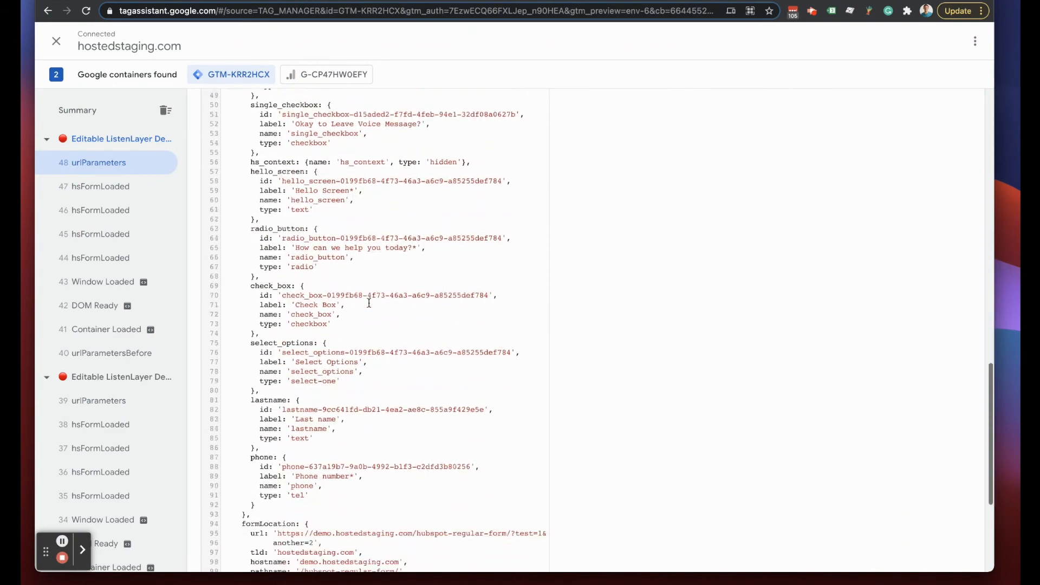
scroll(369, 303, up, 9)
scroll(370, 304, up, 12)
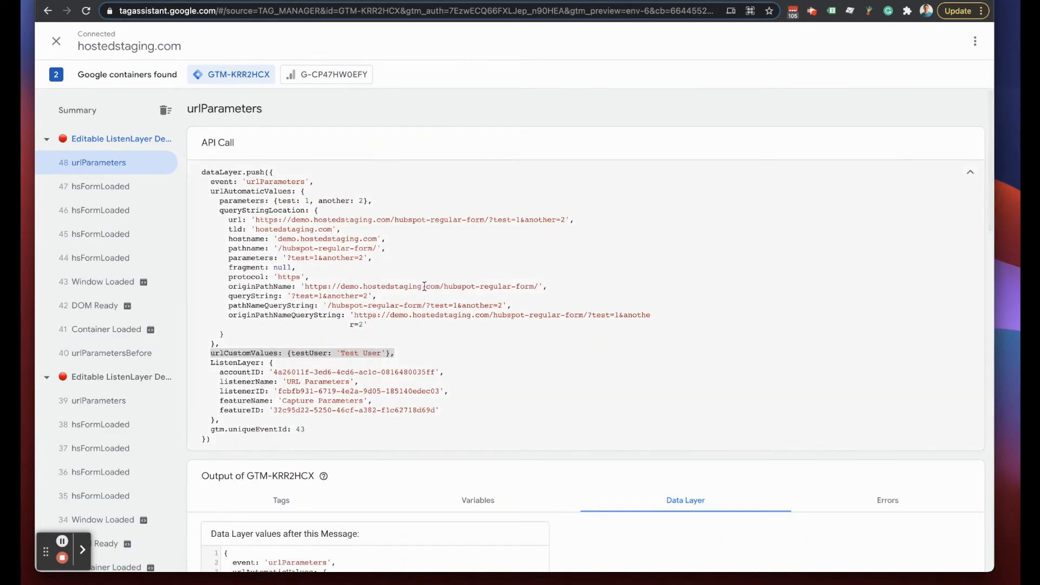
scroll(427, 279, down, 6)
scroll(496, 355, up, 1)
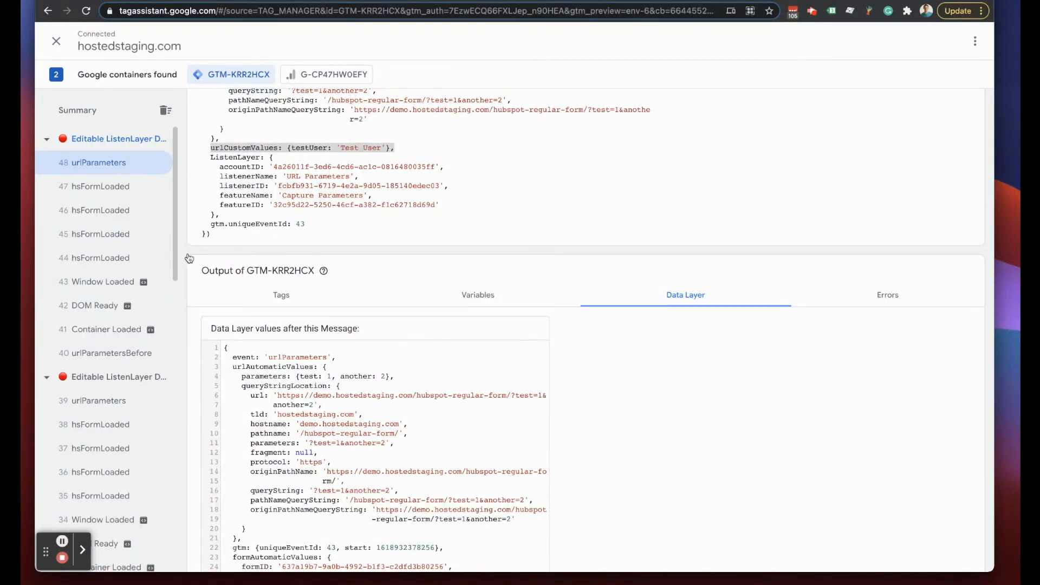
- Review event 48's Variables, including _event 'urlParameters' and formCategory 'Newsletter'
click(467, 293)
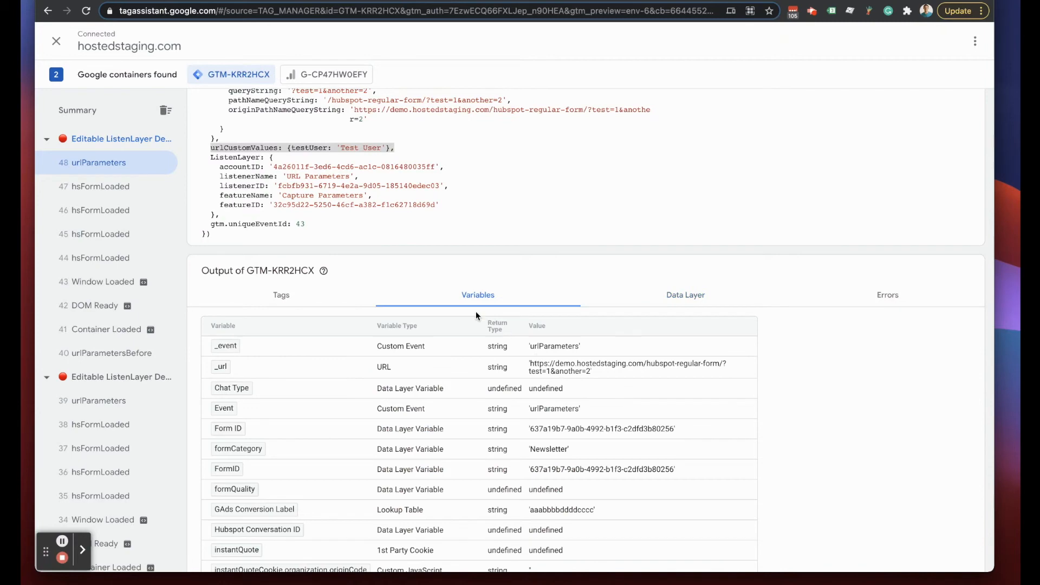
scroll(452, 374, down, 5)
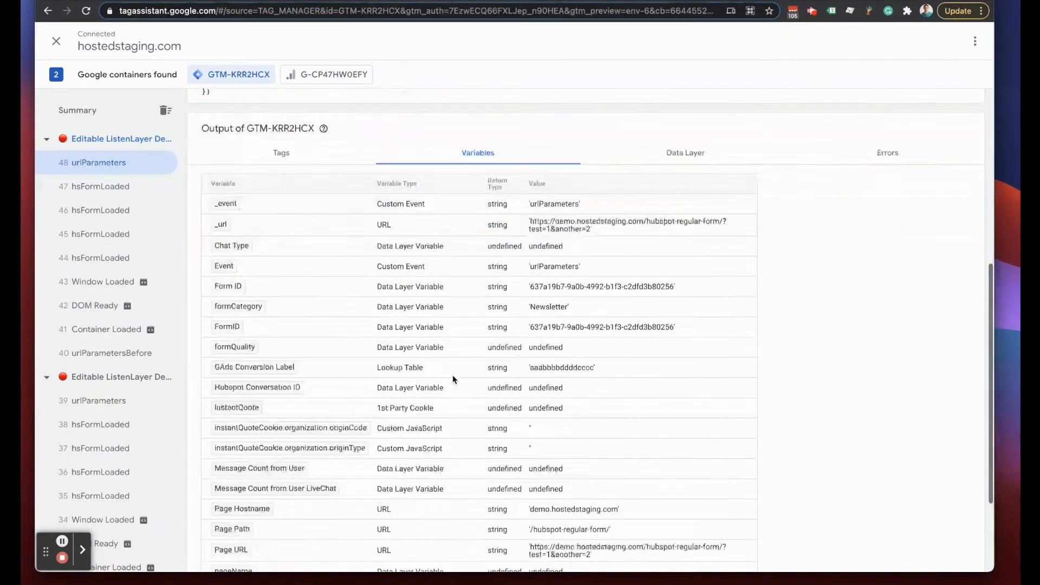
scroll(453, 375, up, 4)
scroll(452, 374, up, 1)
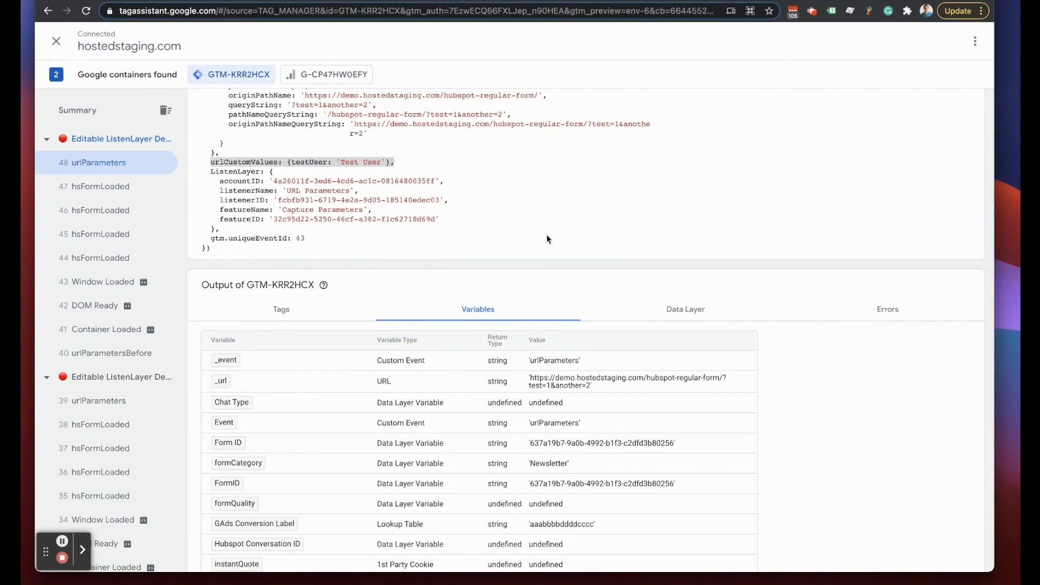
- In the console, expand urlParameters › urlCustomValues and copy the testUser property path
key(ctrl+Tab)
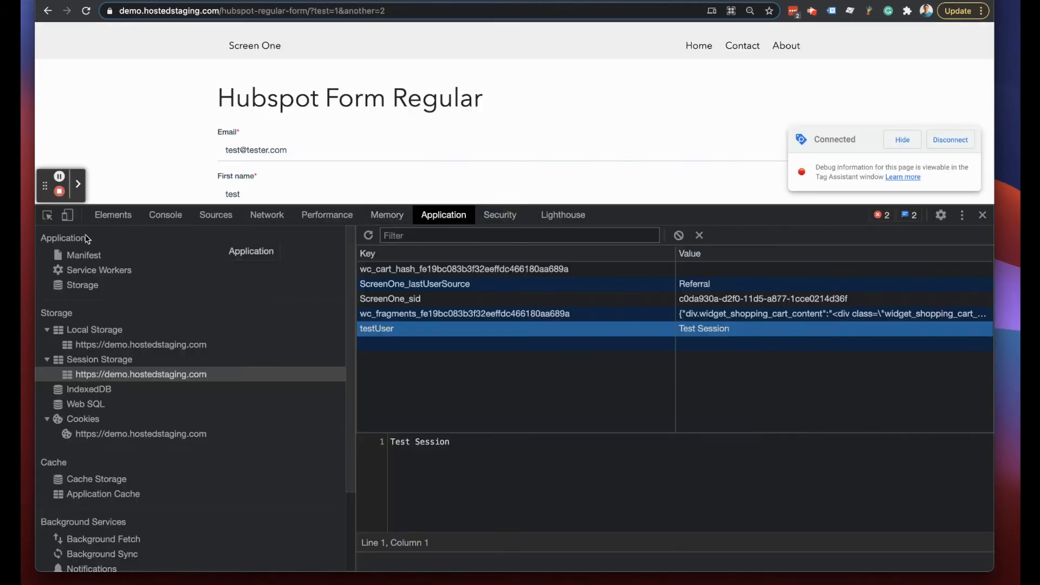
click(170, 218)
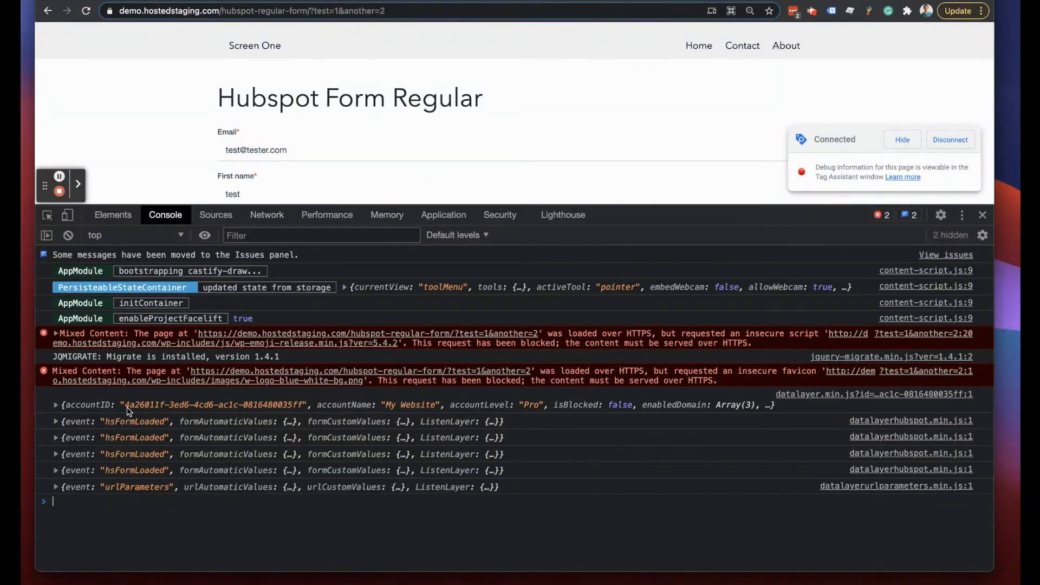
click(56, 487)
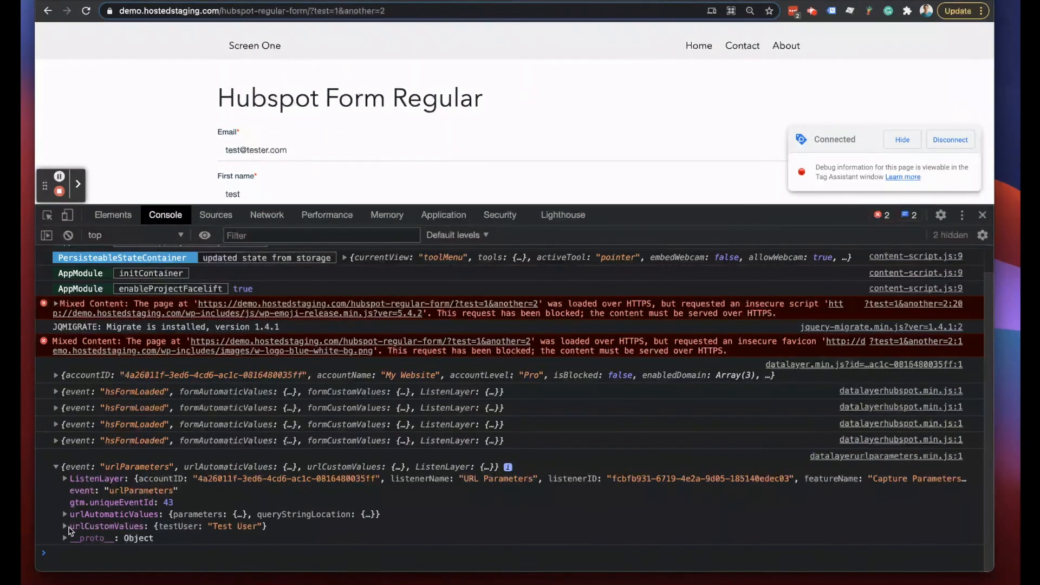
click(64, 526)
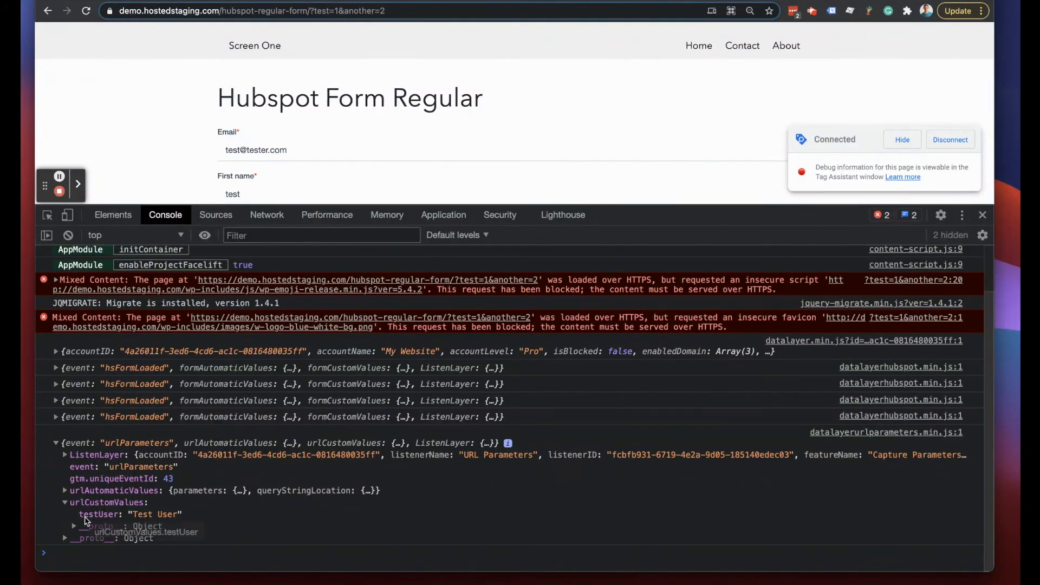
right_click(88, 518)
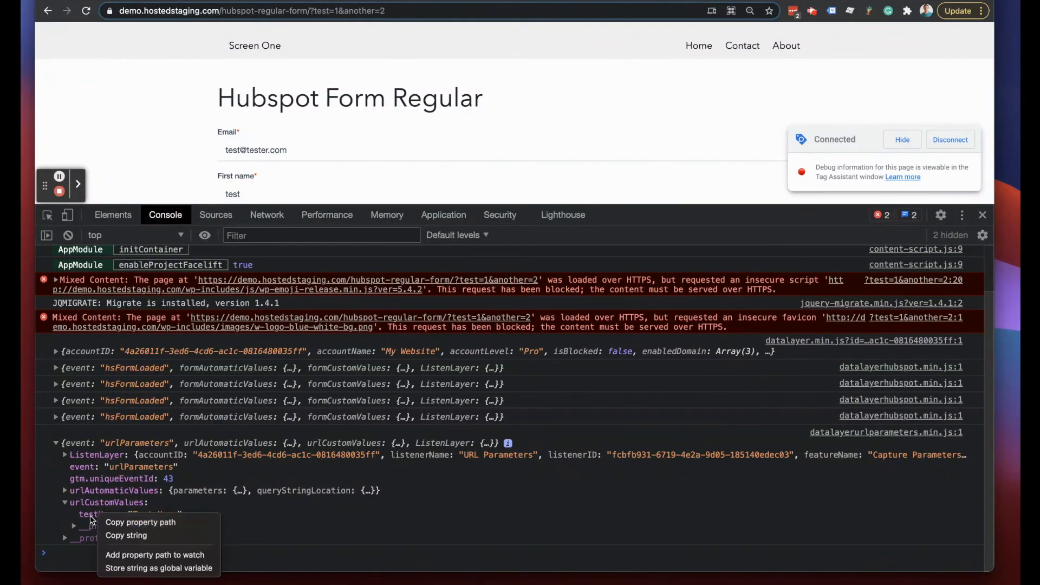
click(114, 522)
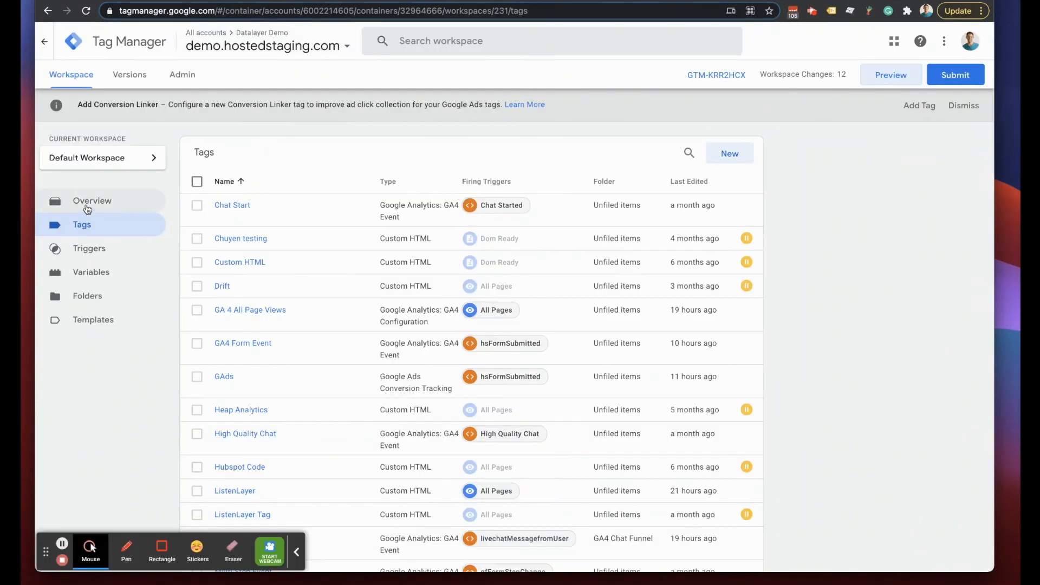
- Create a new Data Layer Variable reading urlCustomValues.testUser
click(87, 273)
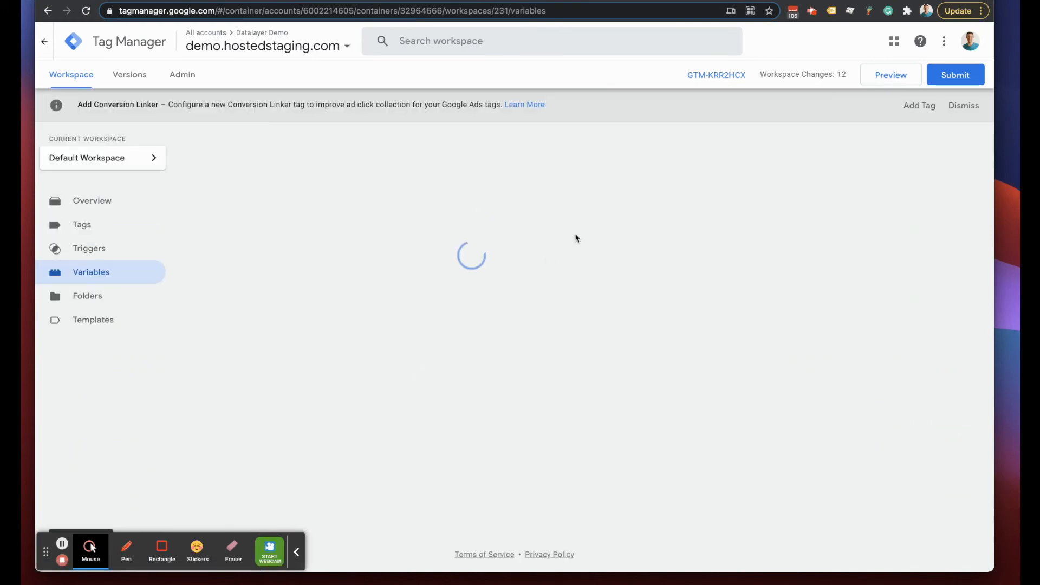
click(730, 340)
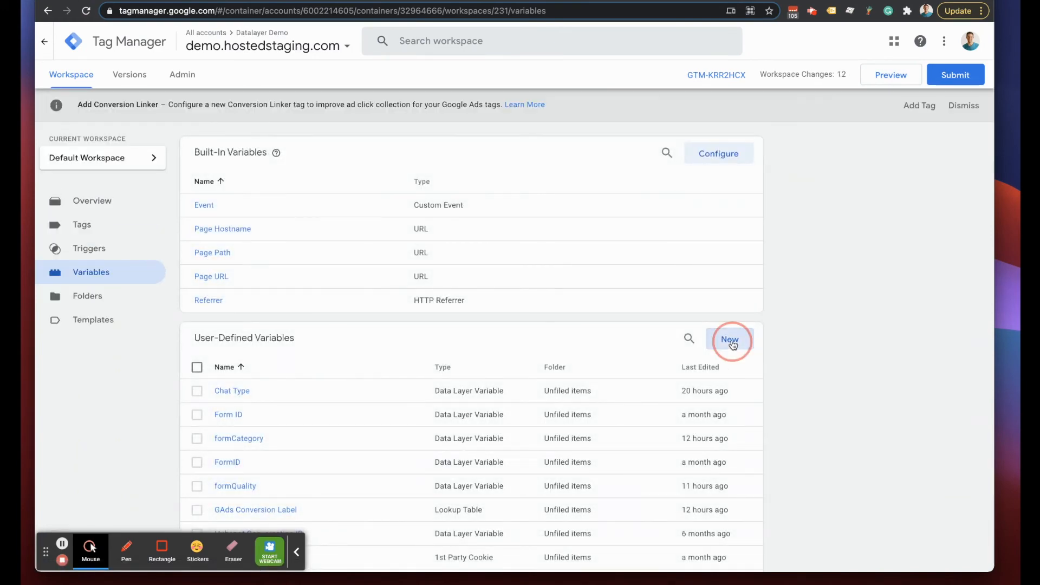
click(491, 143)
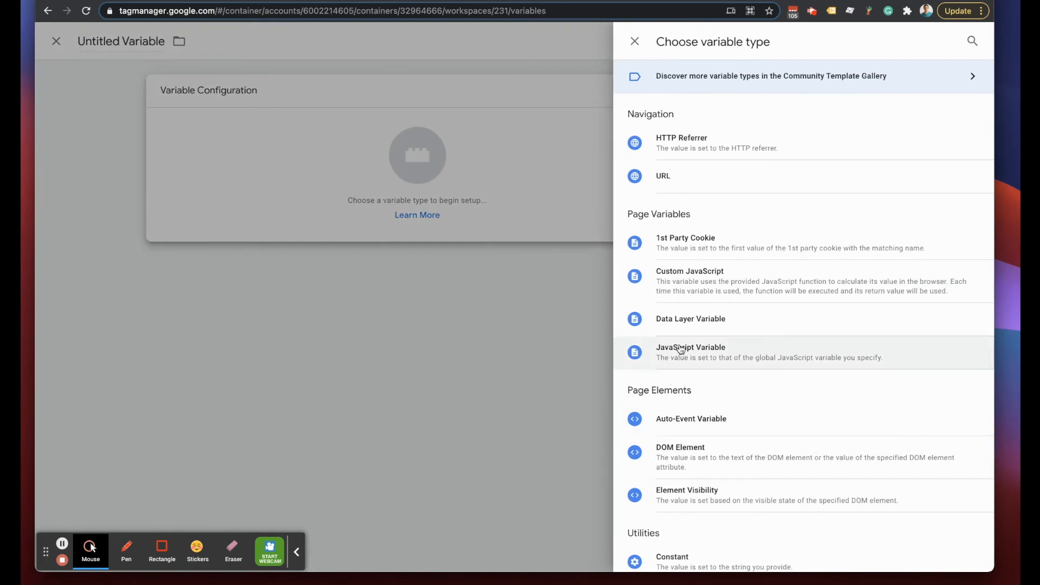
click(676, 317)
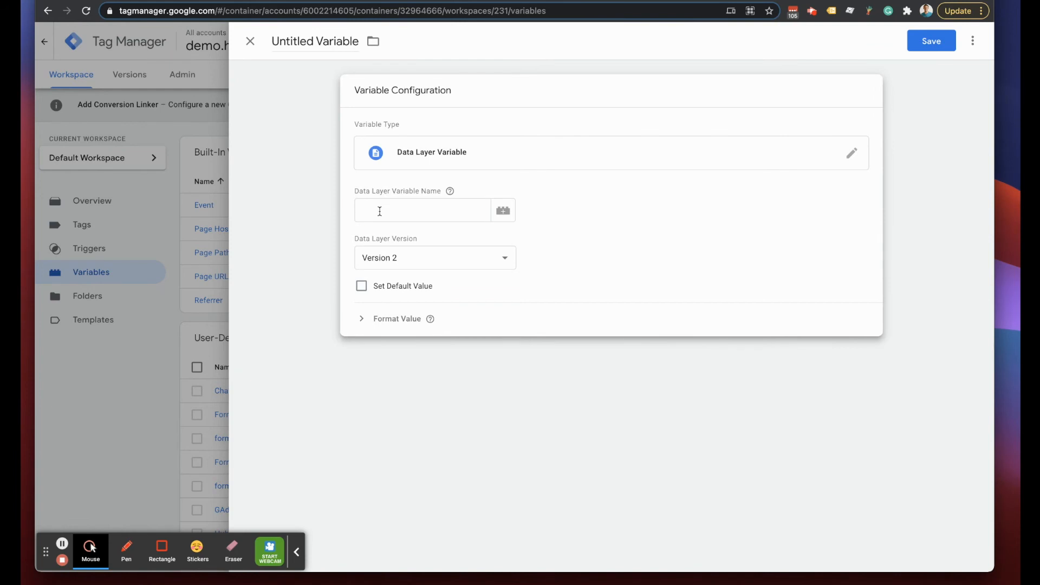
right_click(376, 210)
click(410, 297)
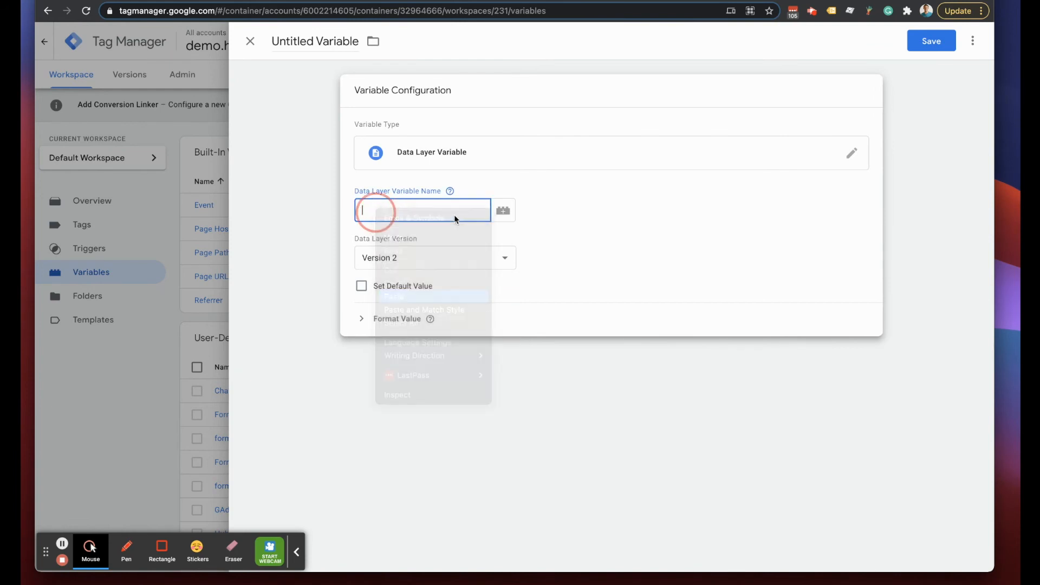
mouse_move(451, 192)
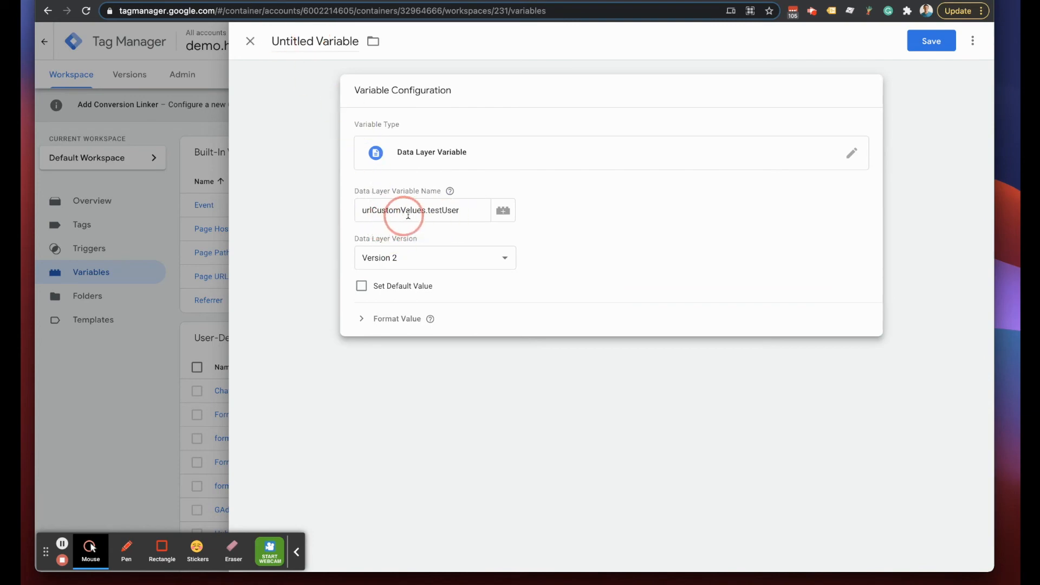
click(425, 212)
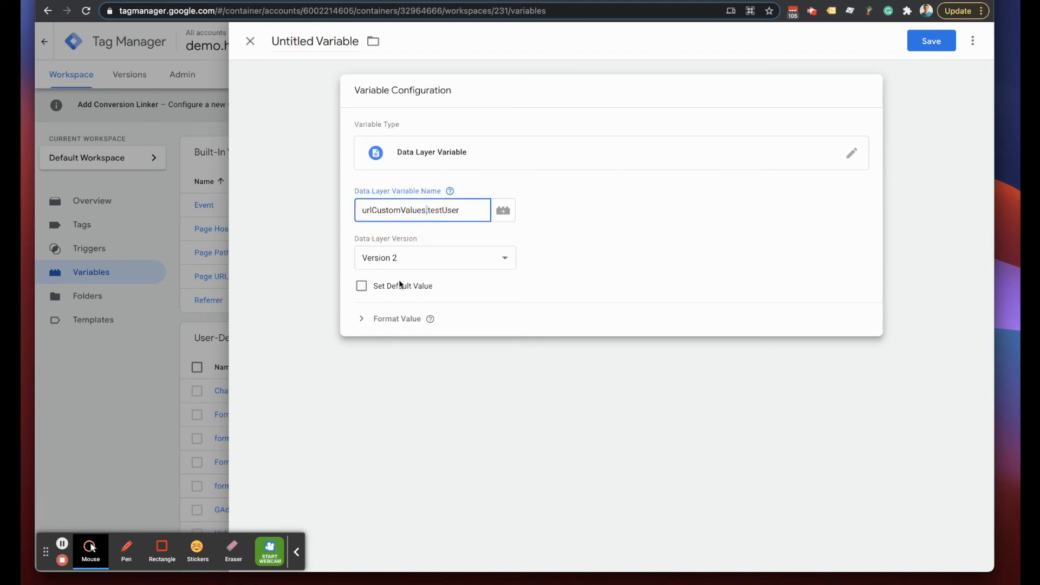
- Recheck the console, then title the variable 'Test User'
key(ctrl+Tab)
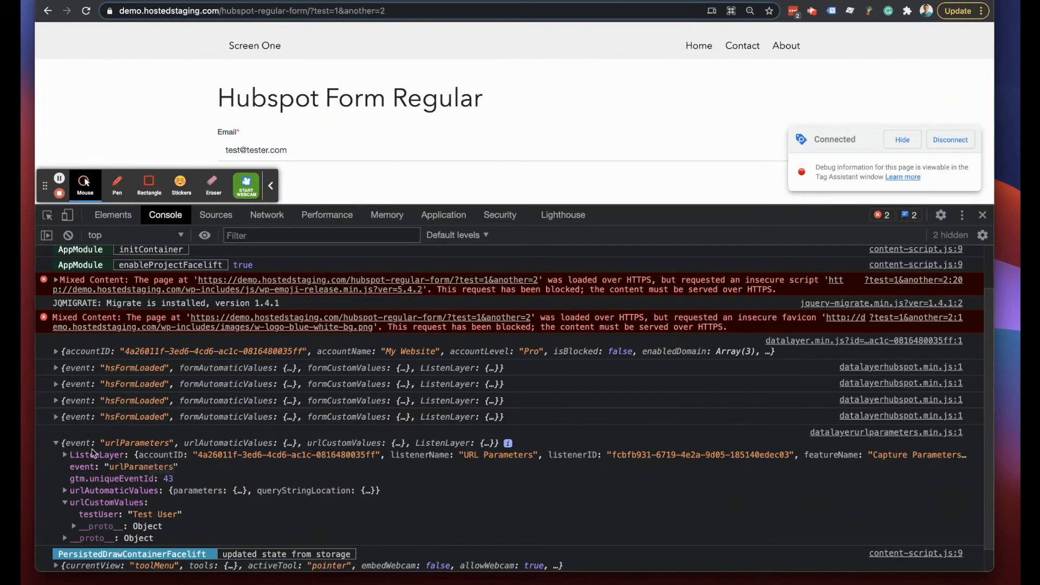
scroll(100, 492, down, 1)
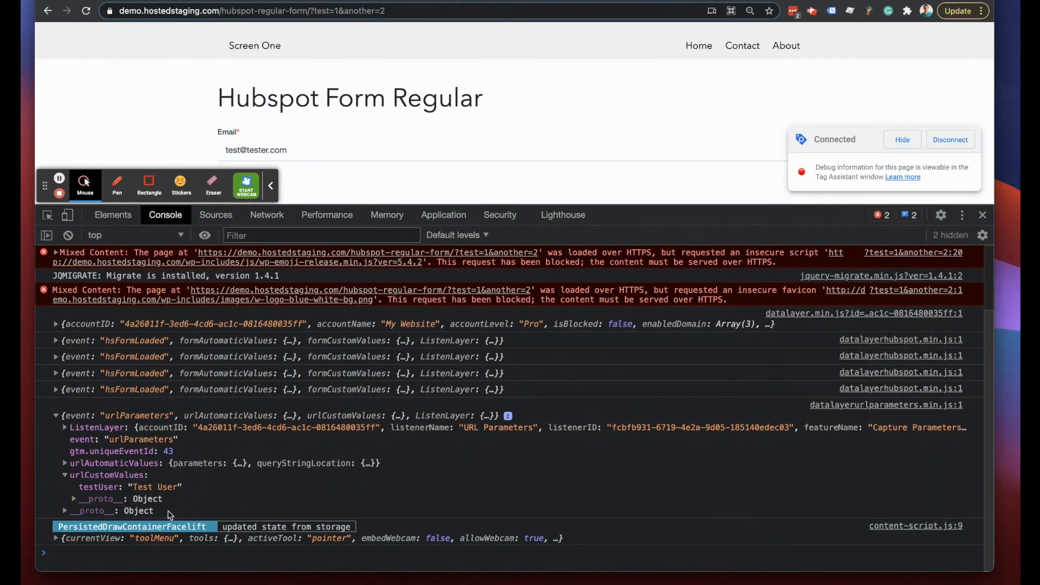
scroll(157, 513, up, 1)
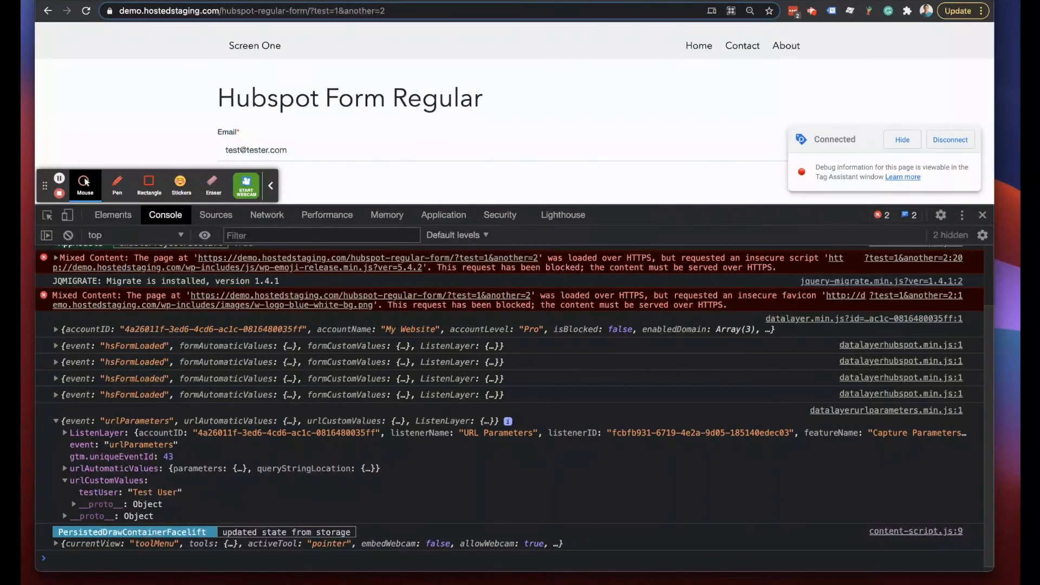
key(ctrl+Tab)
click(290, 42)
key(ctrl+a)
text(Test)
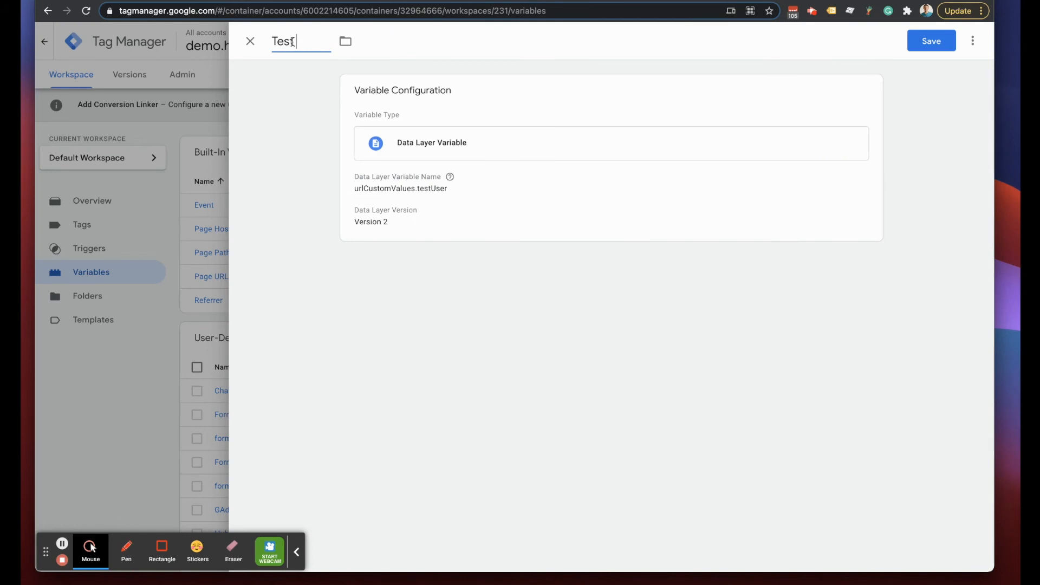
text( User)
- Save the Test User variable
click(930, 41)
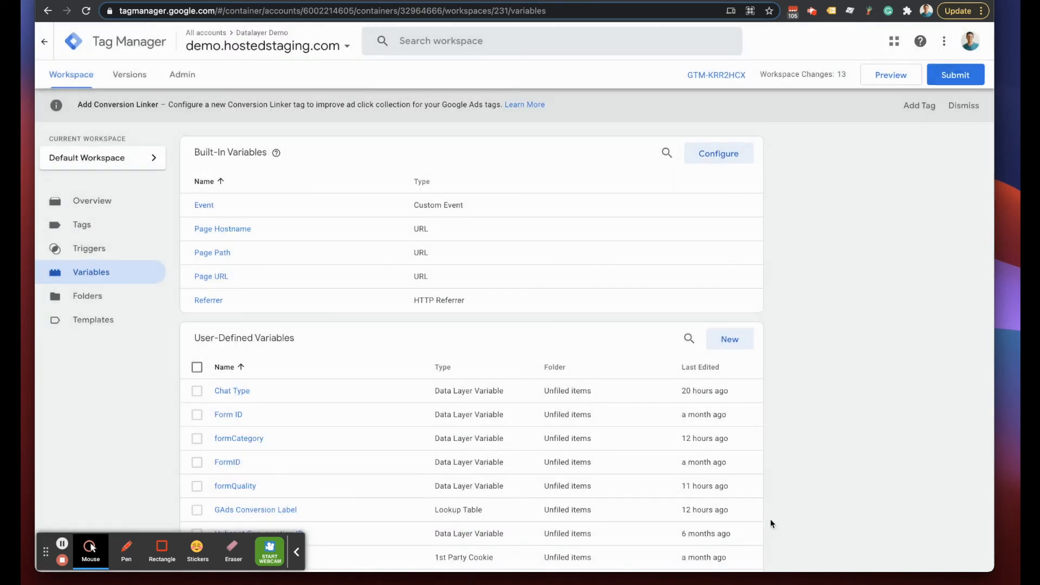
scroll(872, 376, down, 5)
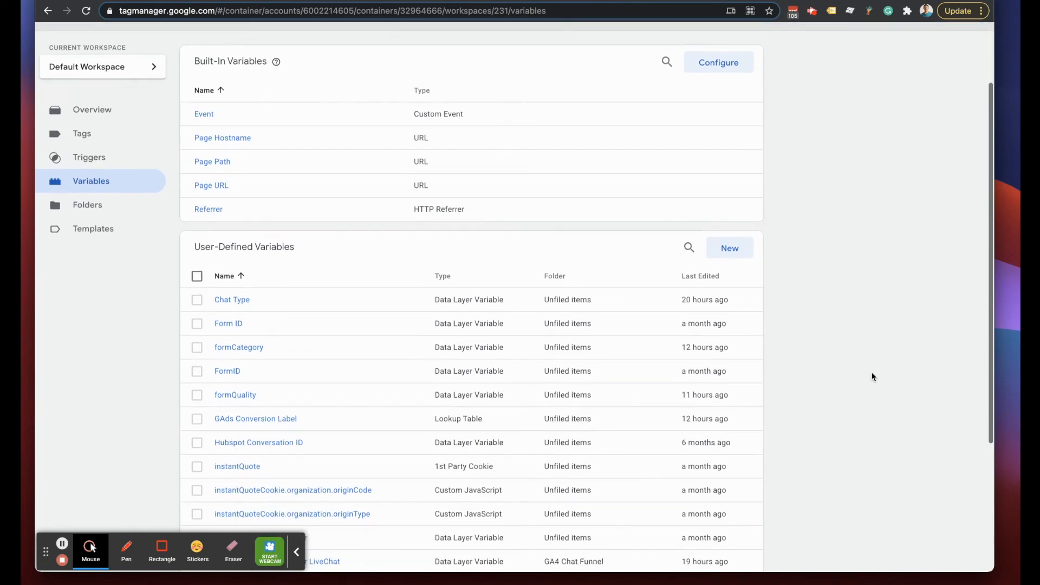
scroll(873, 375, down, 2)
scroll(872, 375, up, 4)
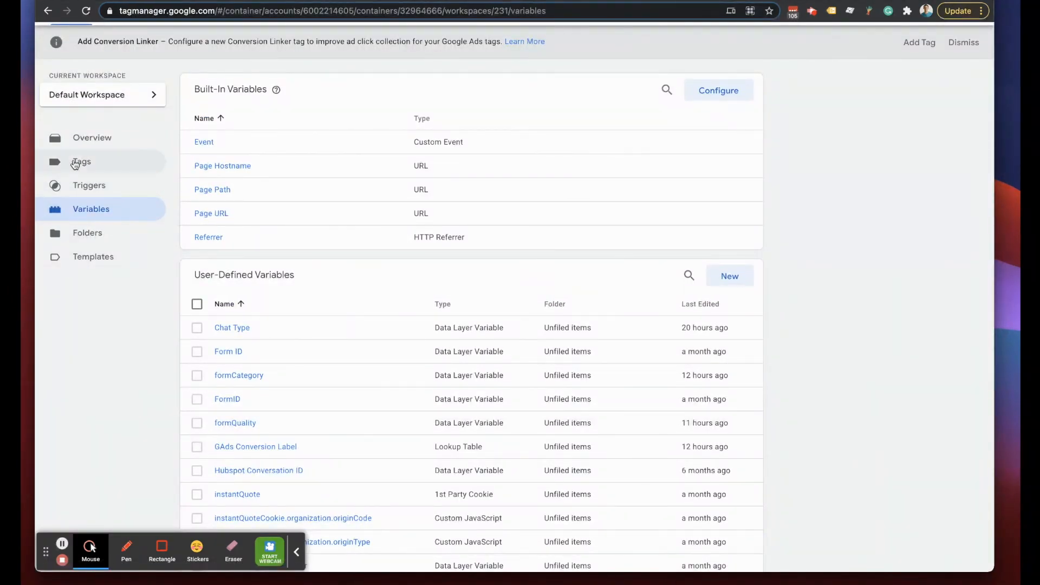
- Browse Triggers and Variables, then open Test Tag from the Tags list
click(80, 188)
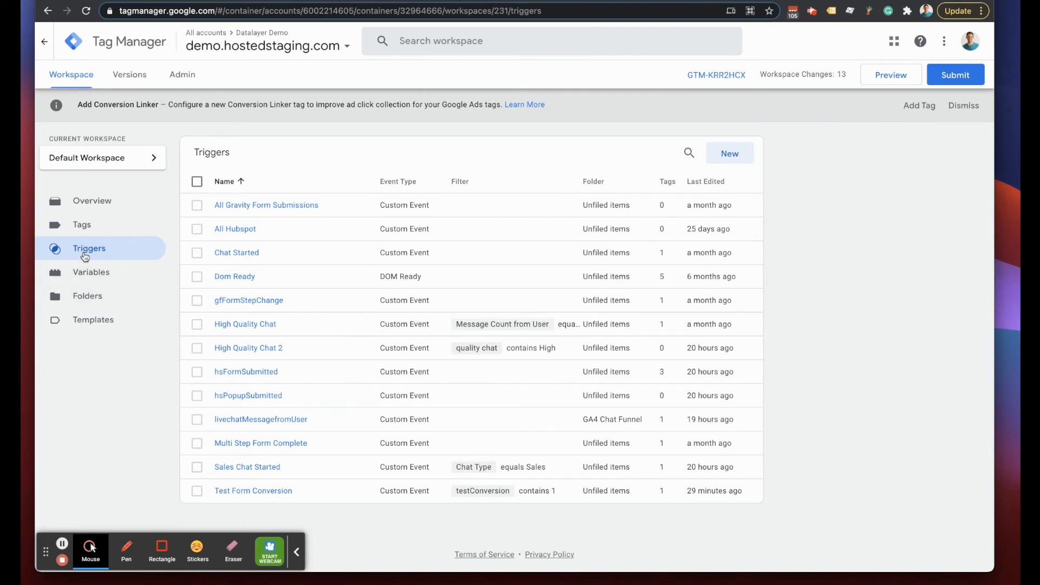
click(83, 276)
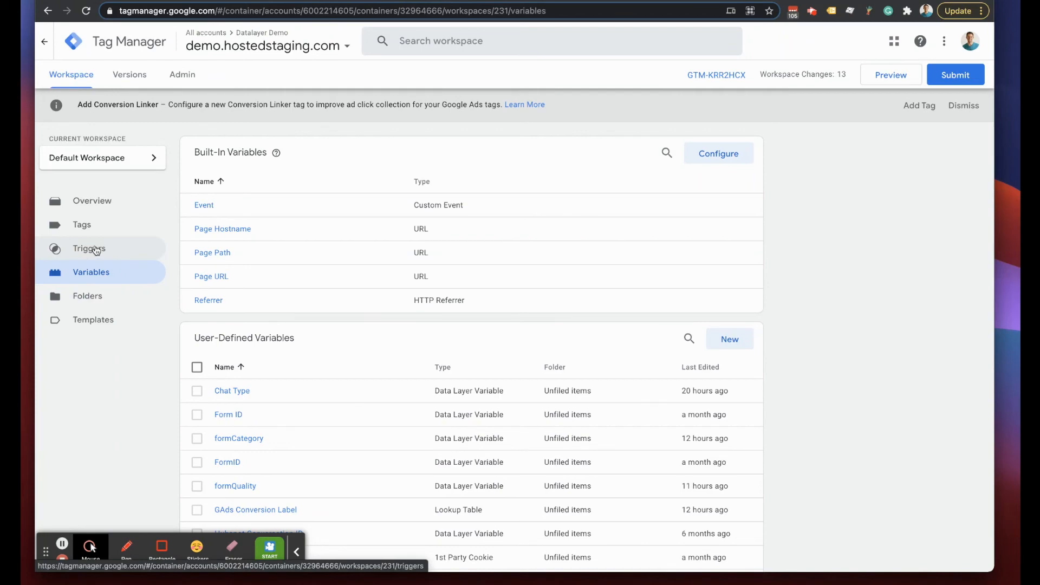
click(82, 225)
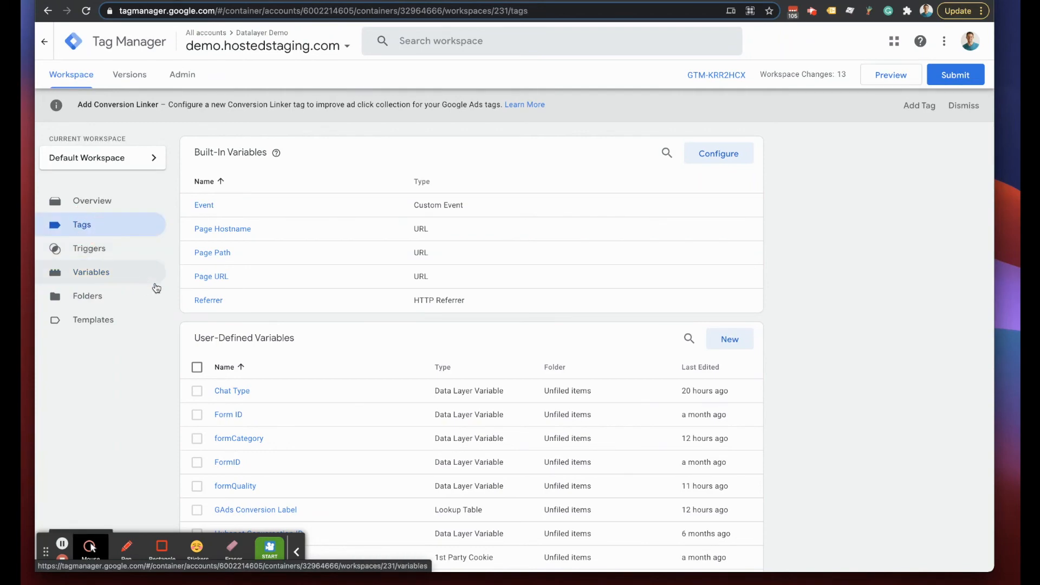
scroll(266, 366, down, 5)
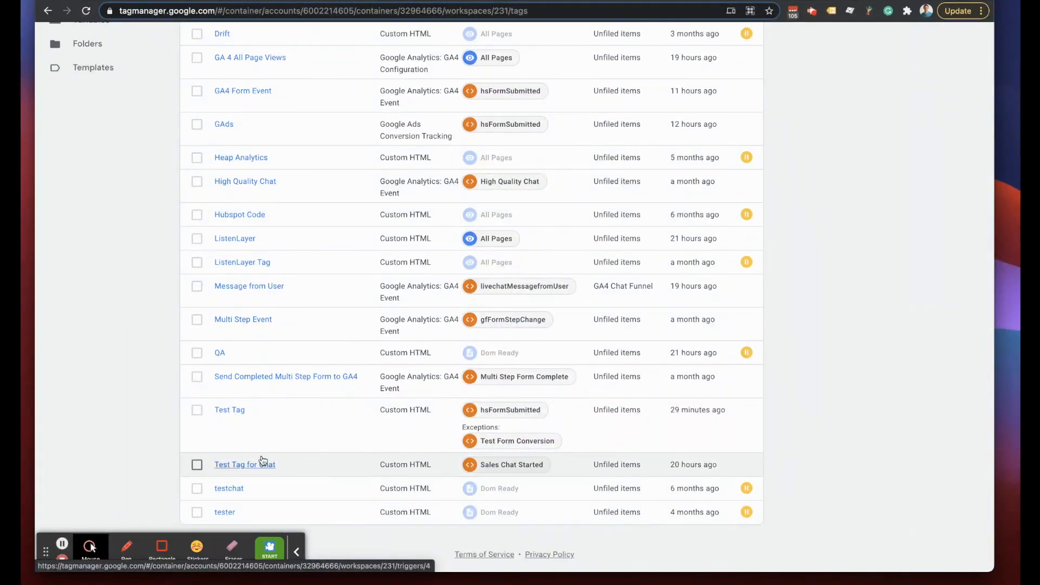
click(227, 409)
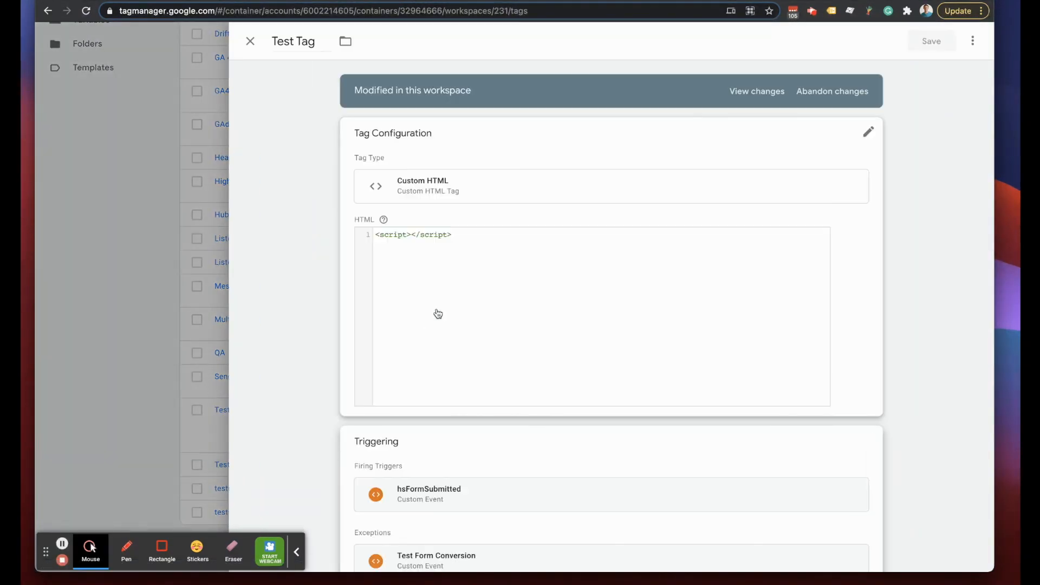
- Edit Test Tag's triggering and start a brand-new trigger for an extra exception
scroll(438, 422, down, 1)
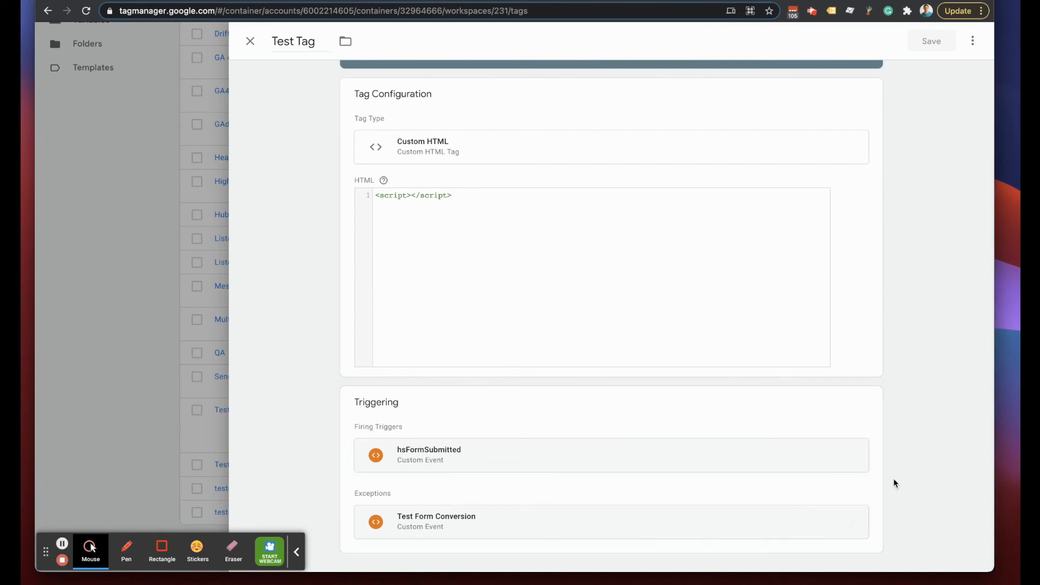
click(867, 402)
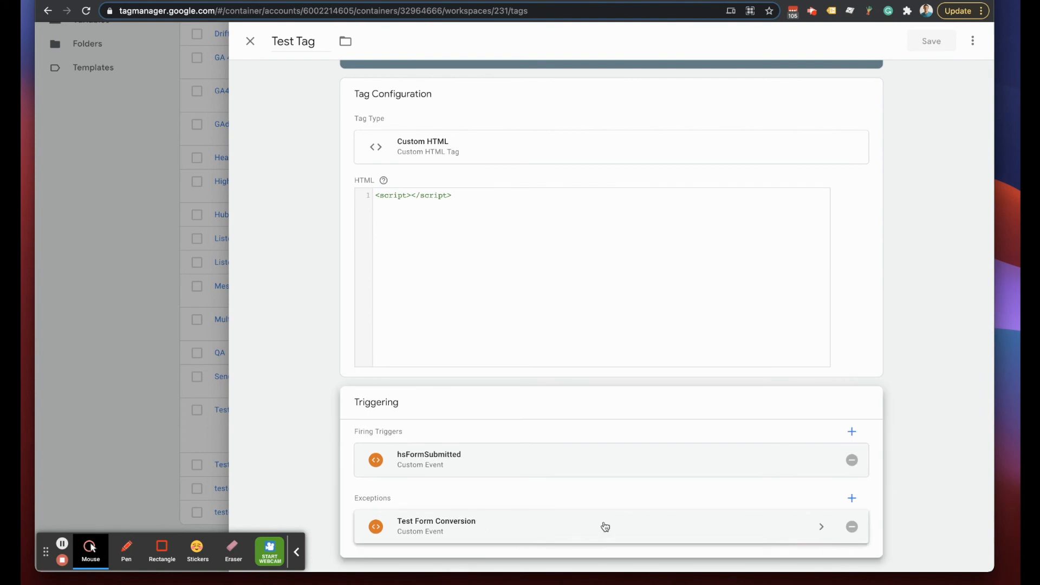
click(854, 496)
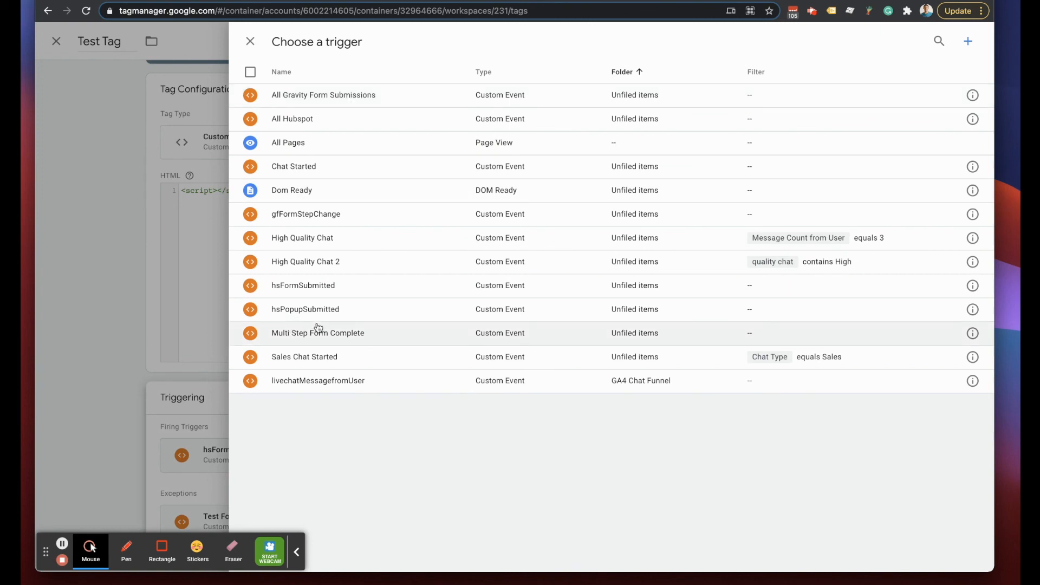
click(969, 43)
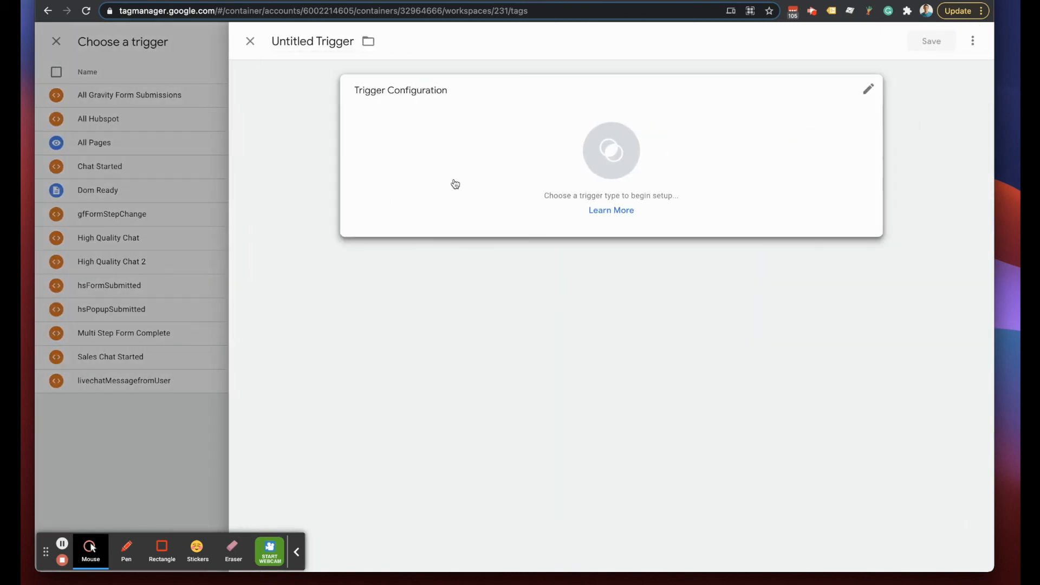
- Make it a Custom Event trigger for hsFormSubmitted firing on some custom events
click(452, 181)
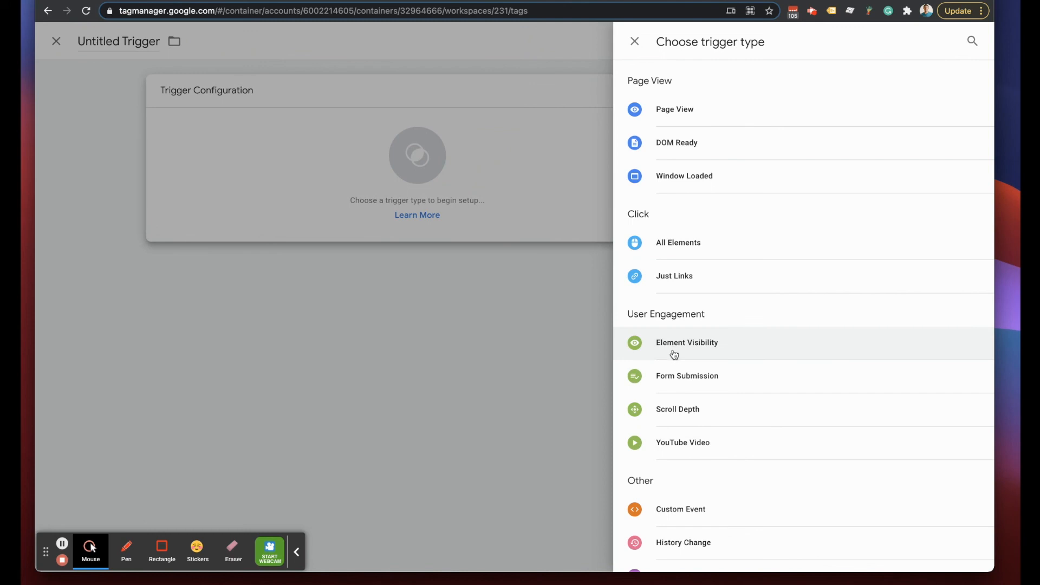
click(683, 510)
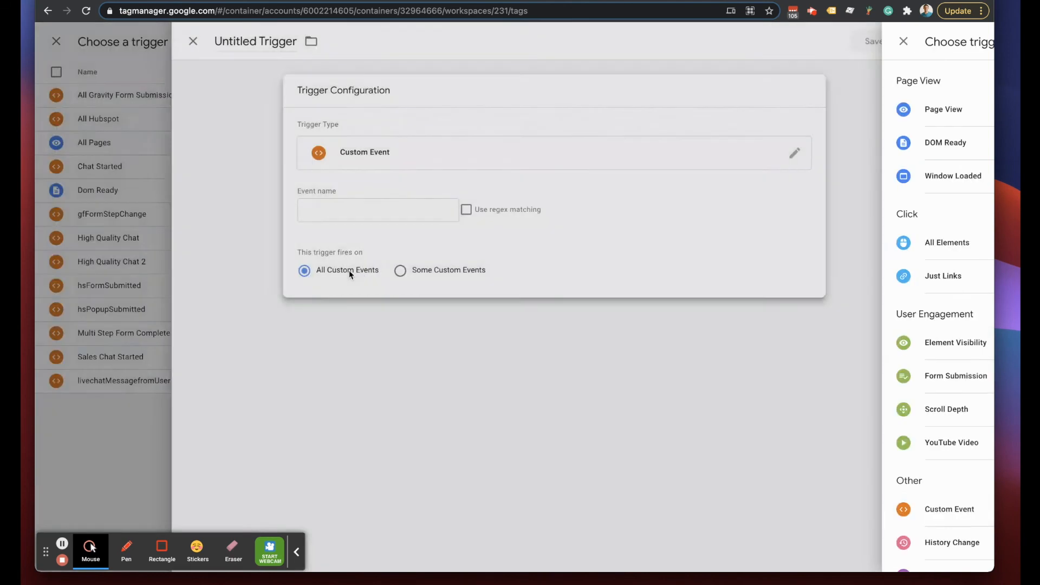
click(379, 204)
text(hsfor)
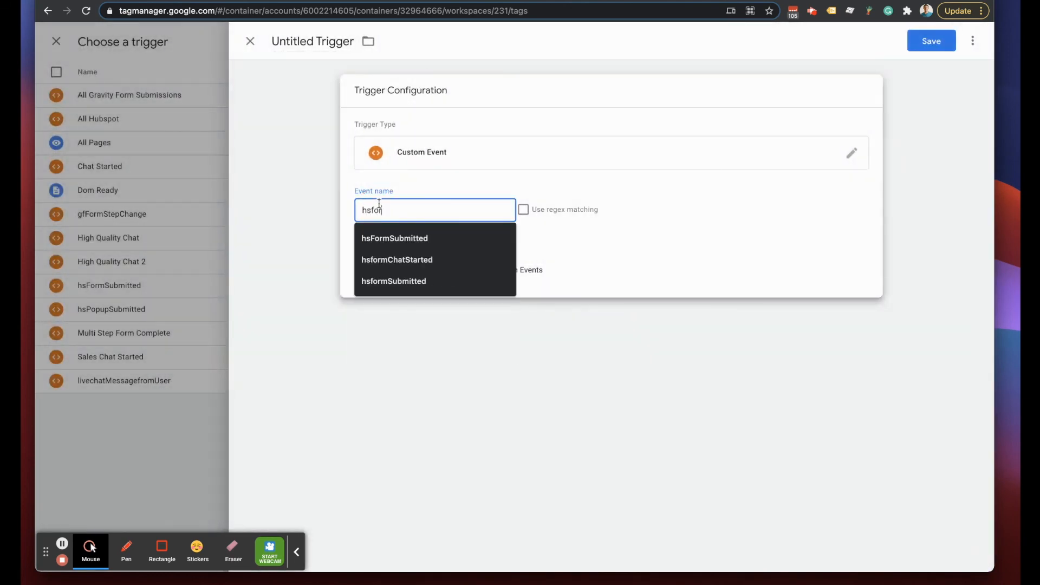
key(Down)
key(Return)
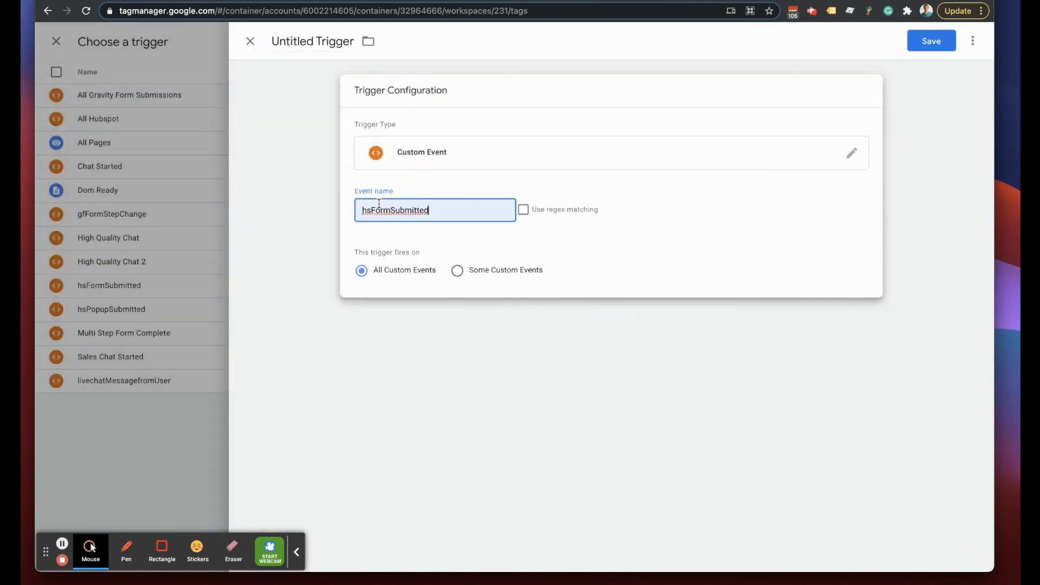
click(457, 271)
- Set the condition Test User contains 'Test User'
click(405, 319)
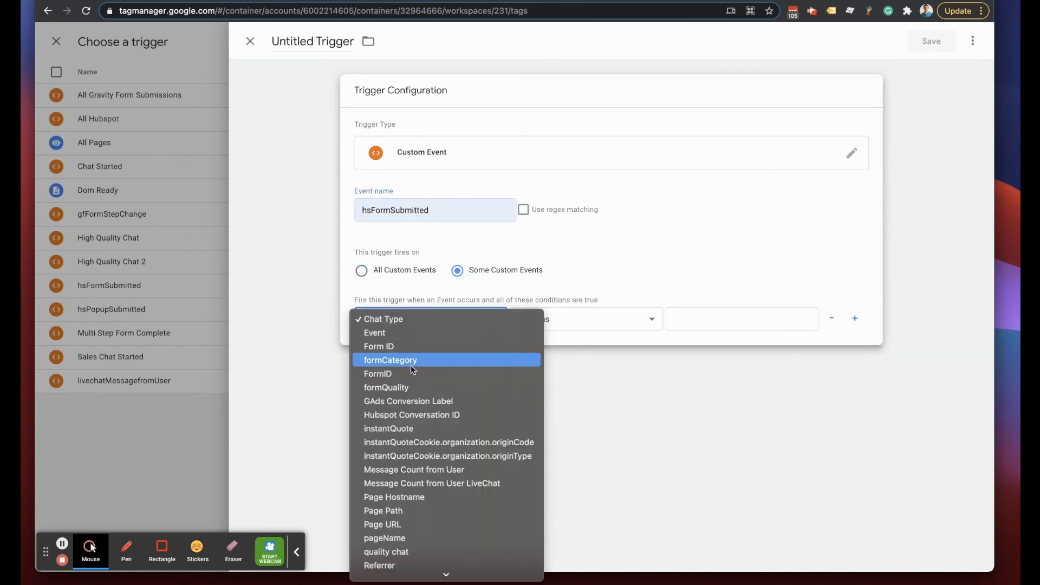
scroll(411, 365, down, 3)
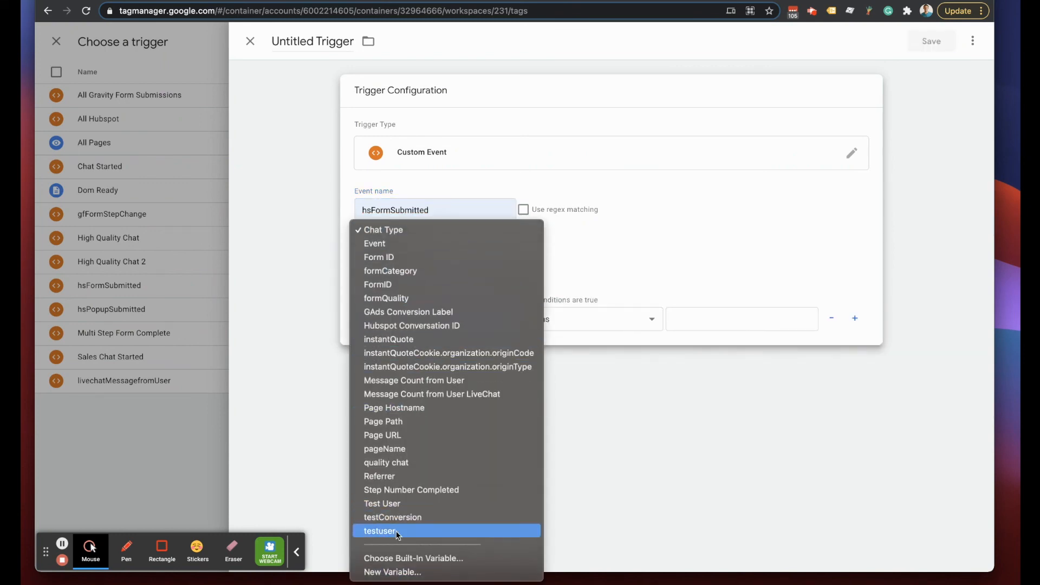
click(388, 505)
click(562, 322)
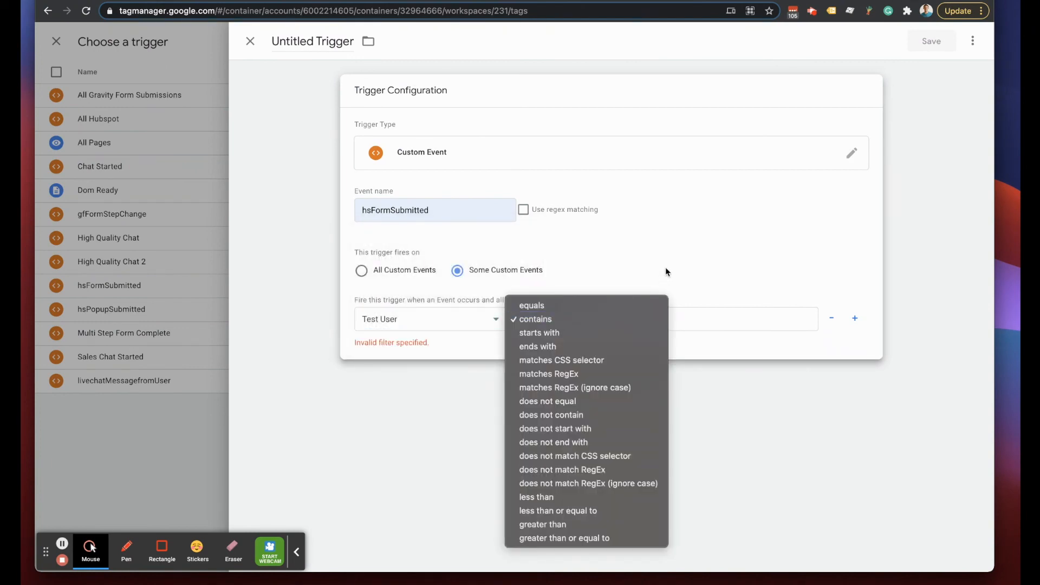
click(684, 319)
text(1)
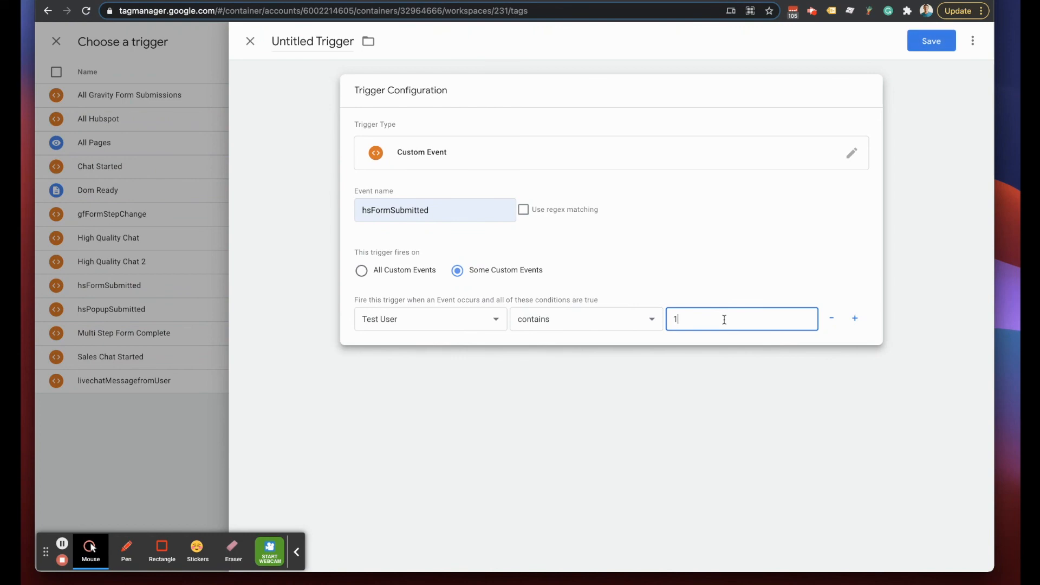
key(BackSpace)
text(Test)
key(BackSpace)
key(BackSpace)
key(BackSpace)
text(est User)
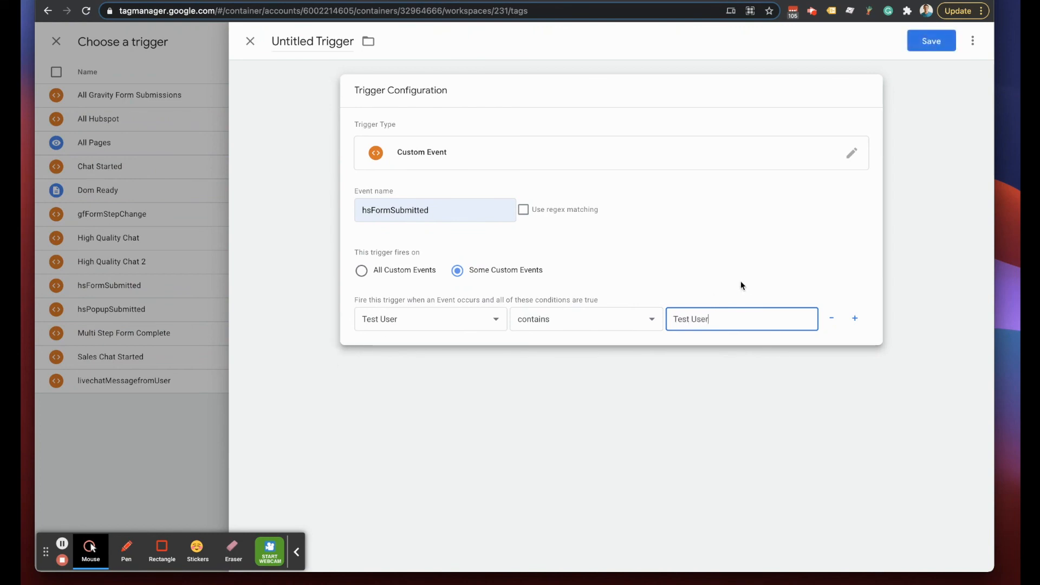
- Name the trigger 'Block Test User Form Submission' and save it
click(295, 41)
text(Block TrestUser Form Submission)
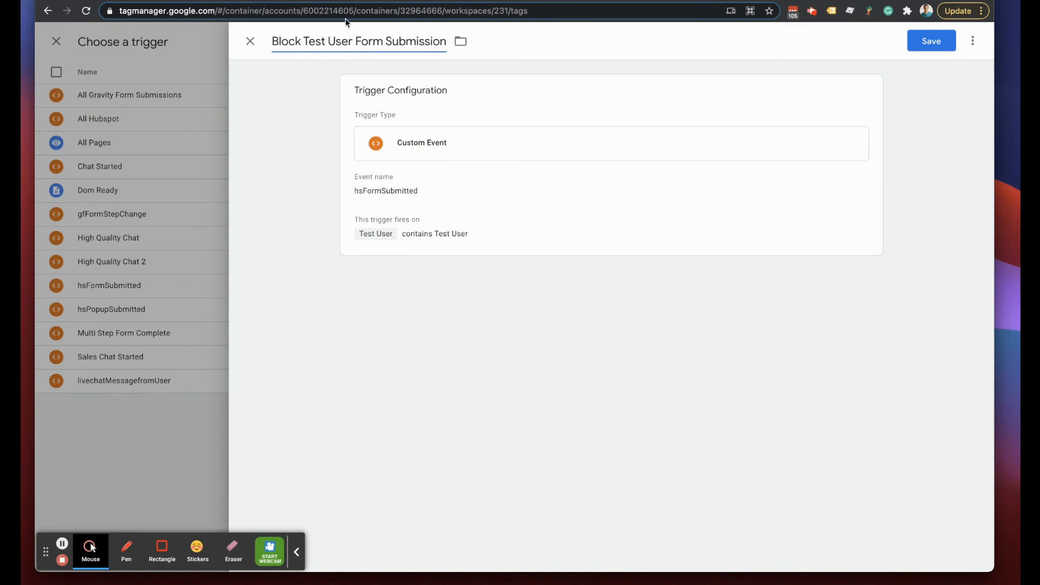
click(933, 37)
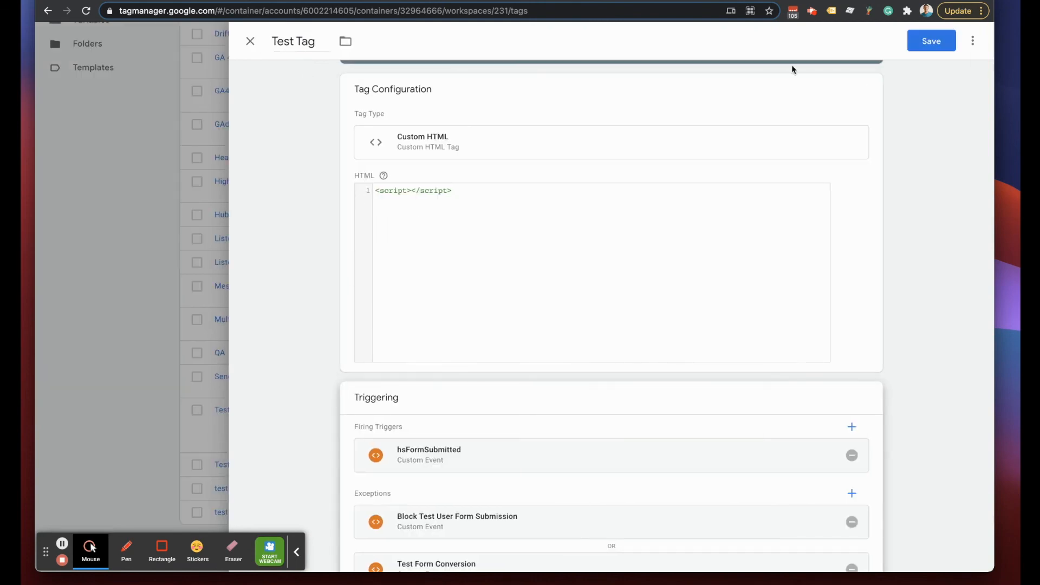
- Save the Test Tag with the Block Test User Form Submission exception and start Preview mode
click(931, 44)
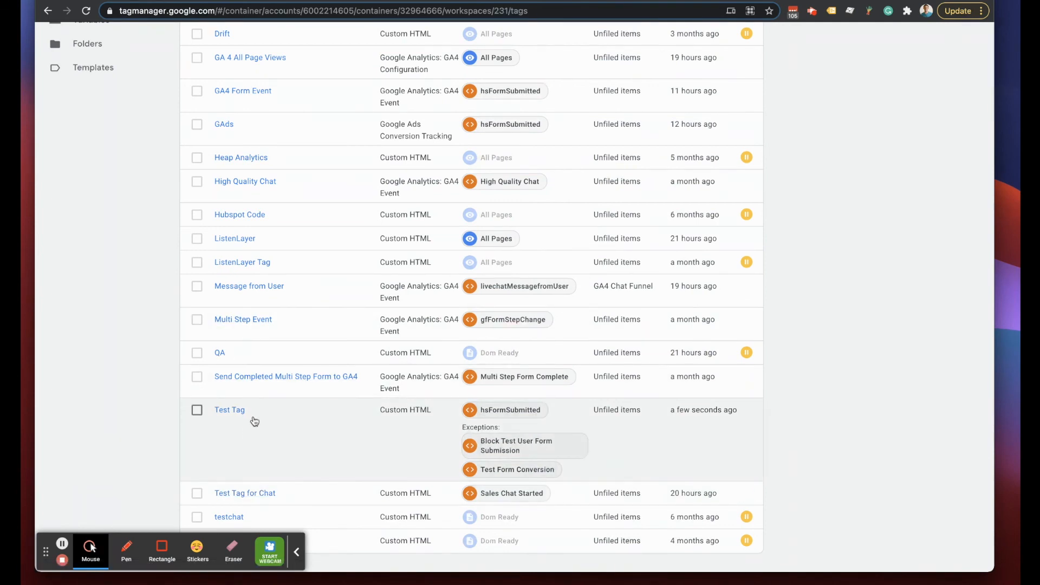
scroll(252, 418, up, 1)
scroll(252, 418, up, 3)
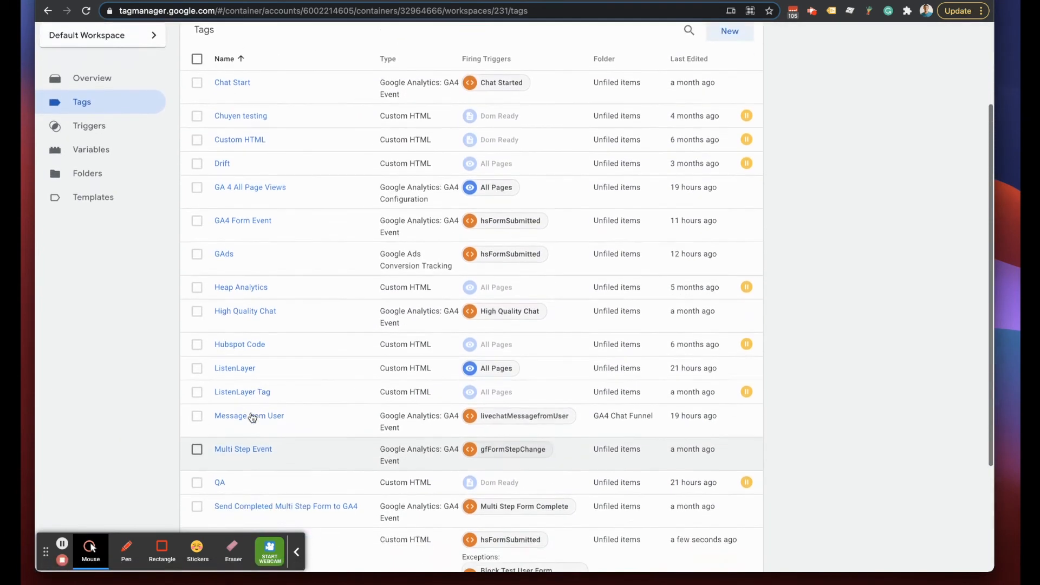
scroll(251, 418, down, 3)
scroll(252, 418, down, 1)
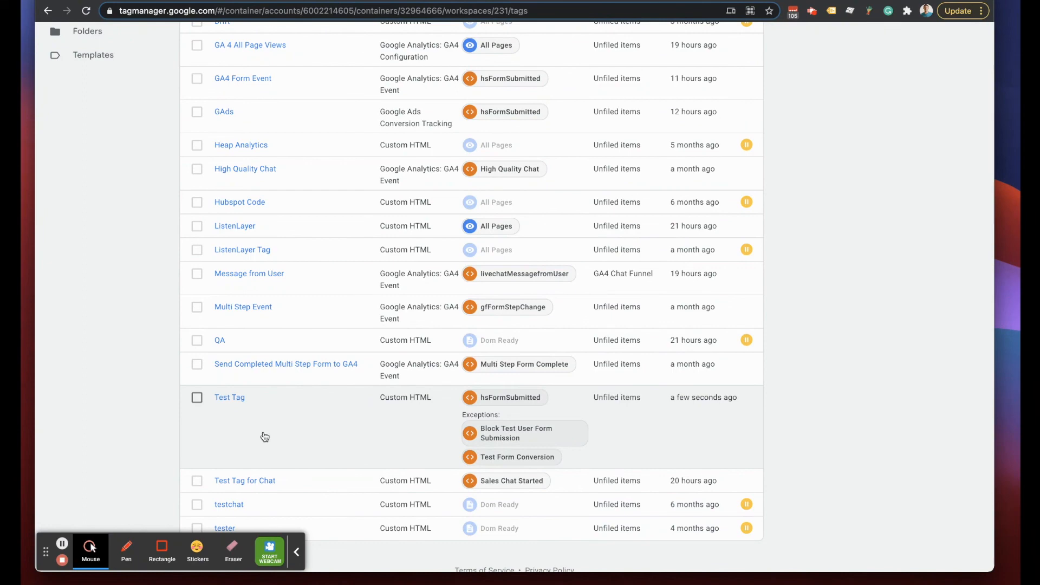
scroll(358, 238, up, 10)
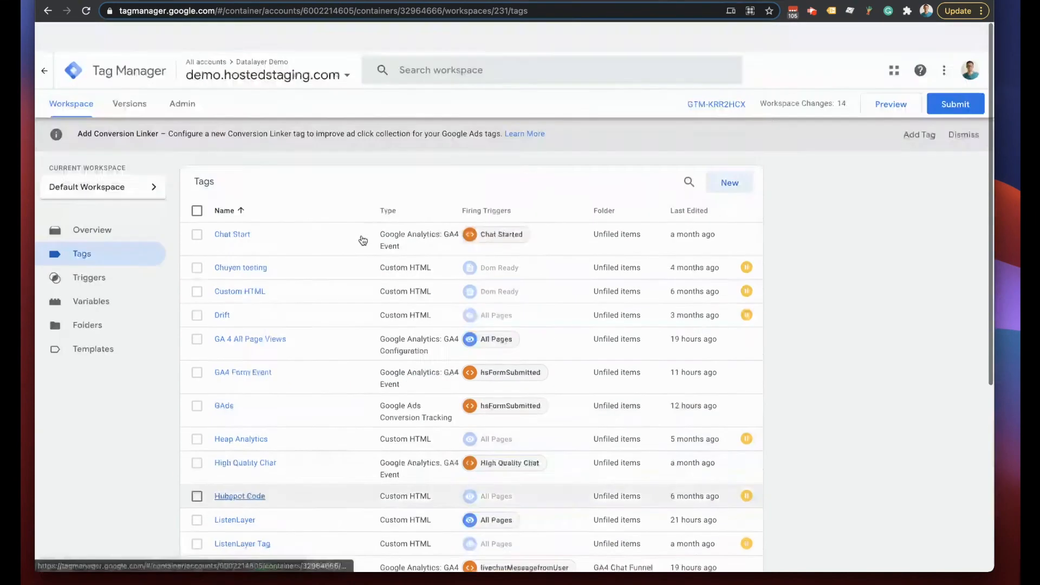
click(894, 76)
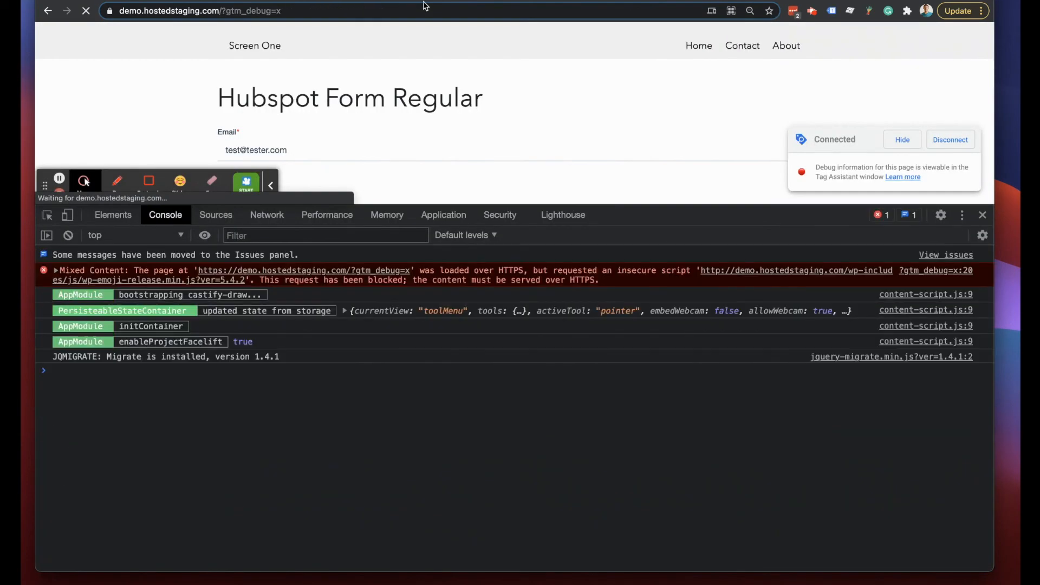
- Reload the demo site with &test=1 appended to the URL
click(351, 10)
key(End)
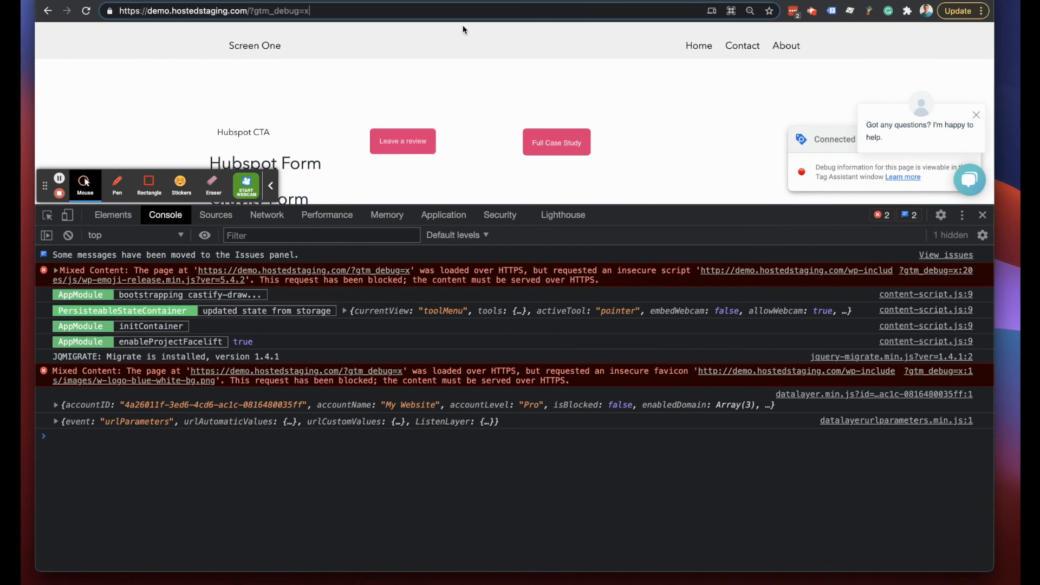
text(&test=1)
key(Return)
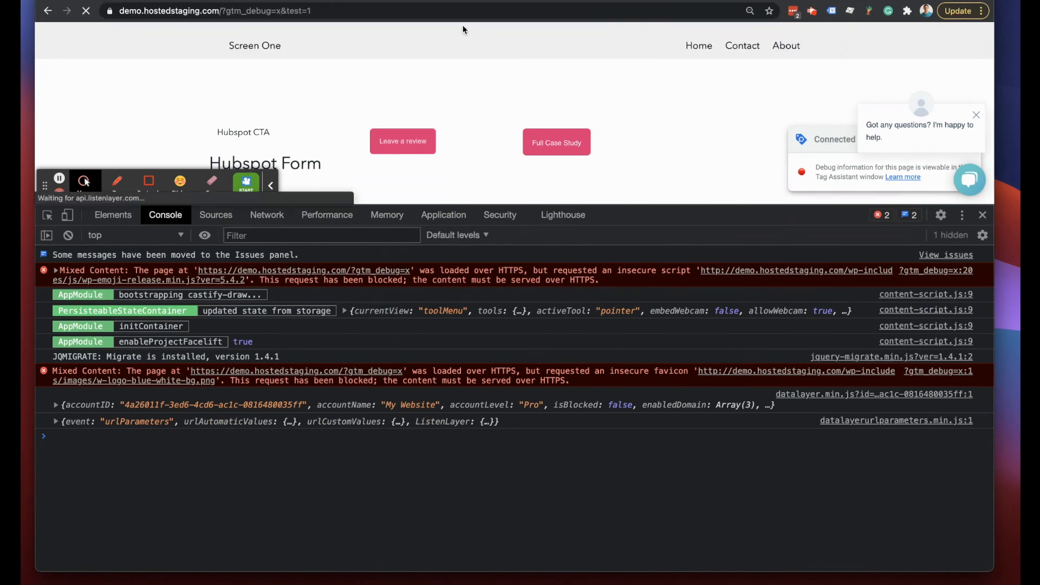
- Inspect session storage to confirm testUser holds 'Test Session', then go to Tag Assistant
click(441, 216)
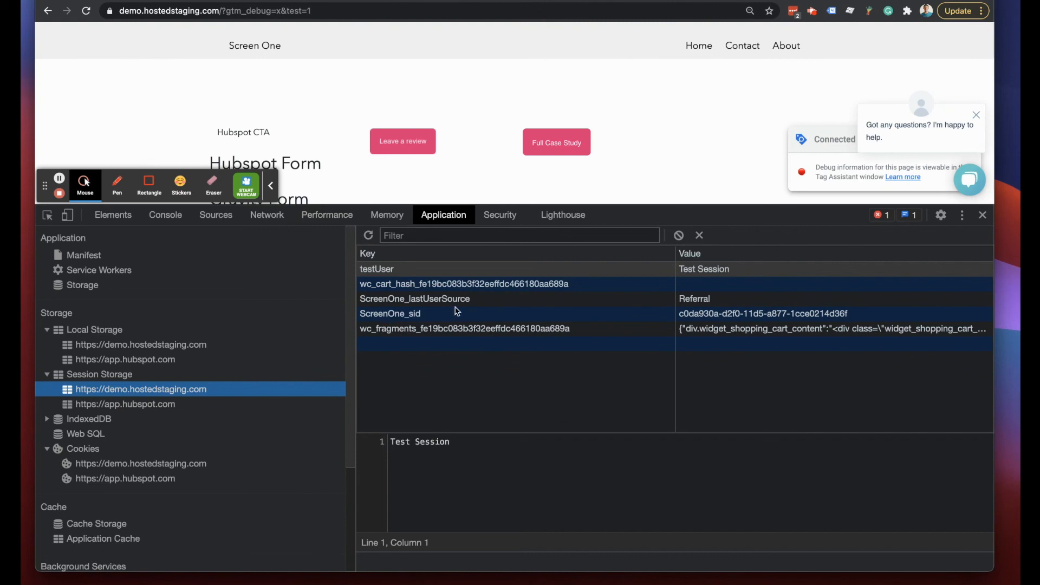
click(420, 316)
click(385, 271)
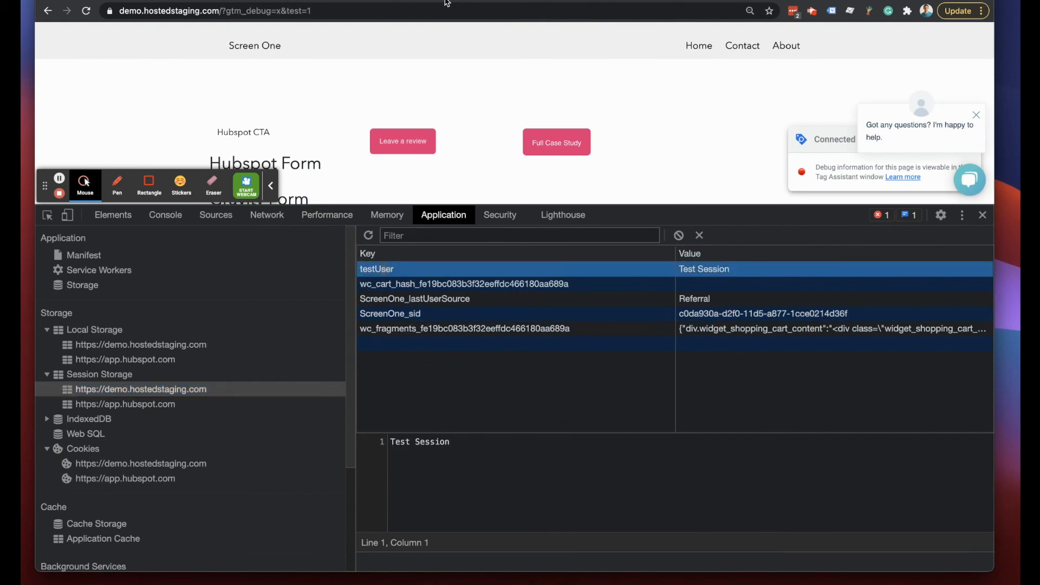
click(413, 5)
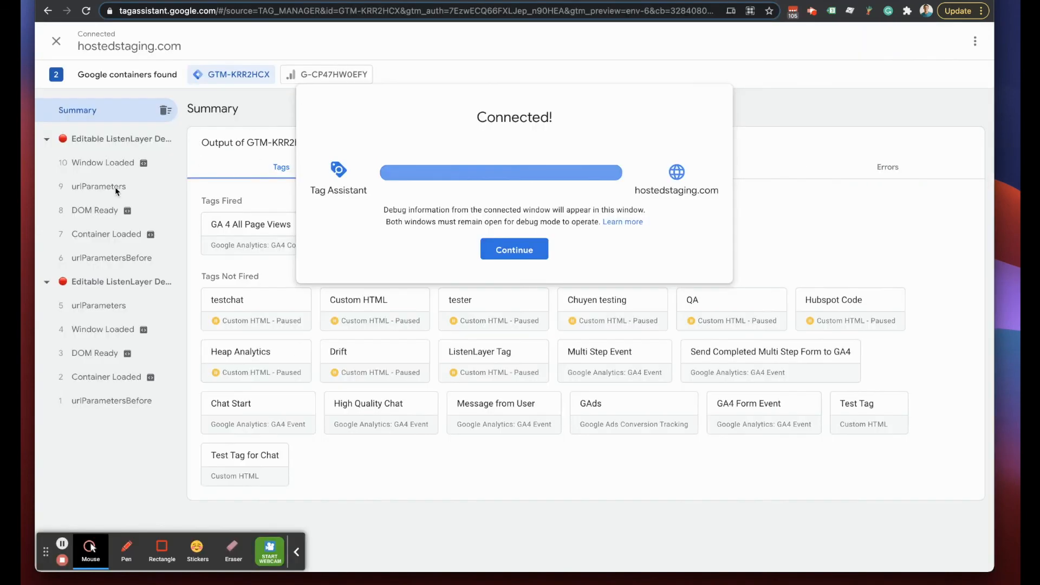
- Open the Variables view for the urlParameters event in Tag Assistant
click(544, 252)
click(99, 186)
click(465, 235)
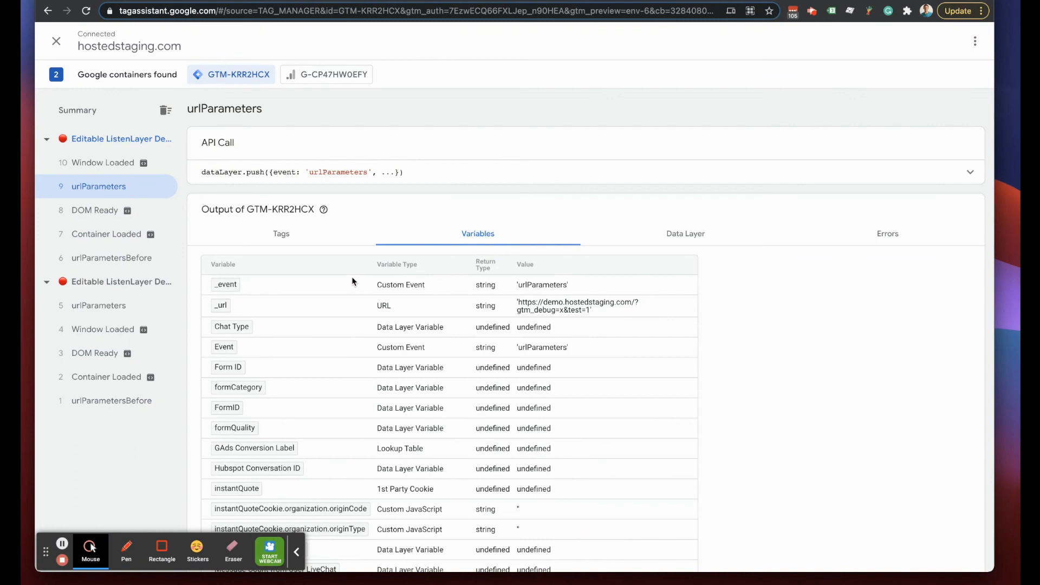
- Search the variables for 'test' and confirm Test User resolves to 'Test User'
key(ctrl+f)
text(test)
key(Return)
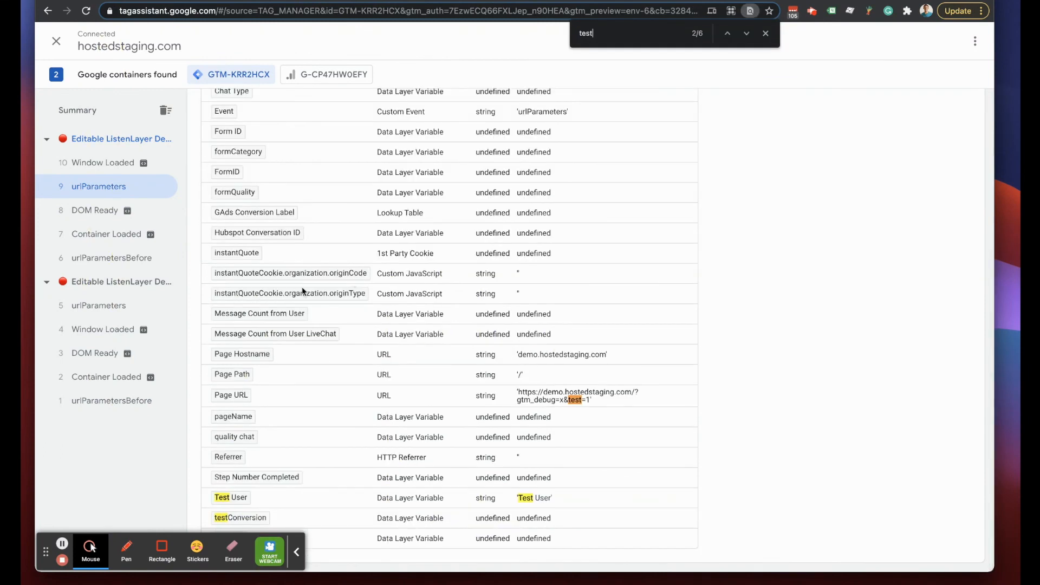
drag(555, 500, 220, 496)
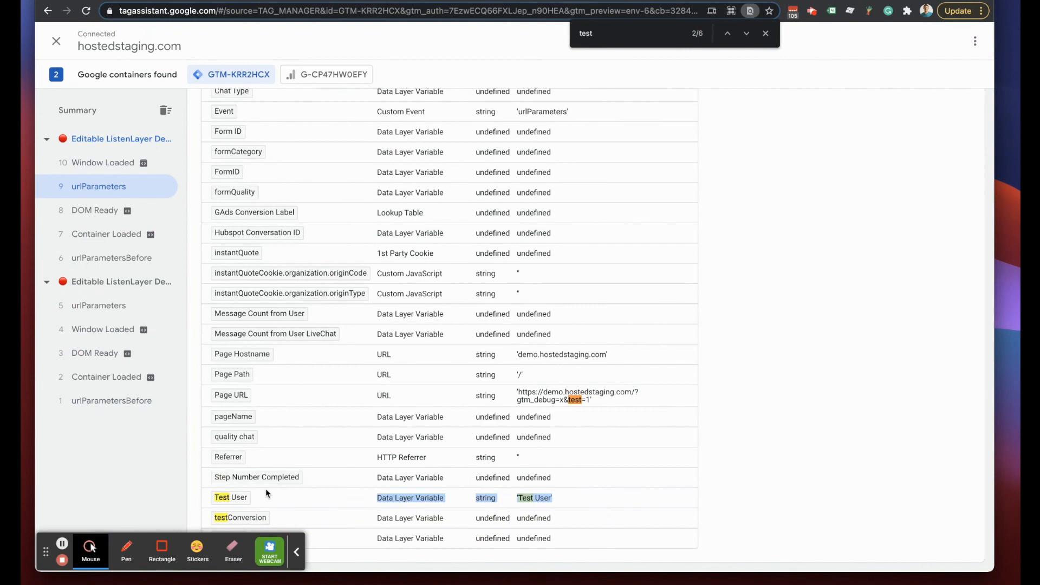
click(767, 35)
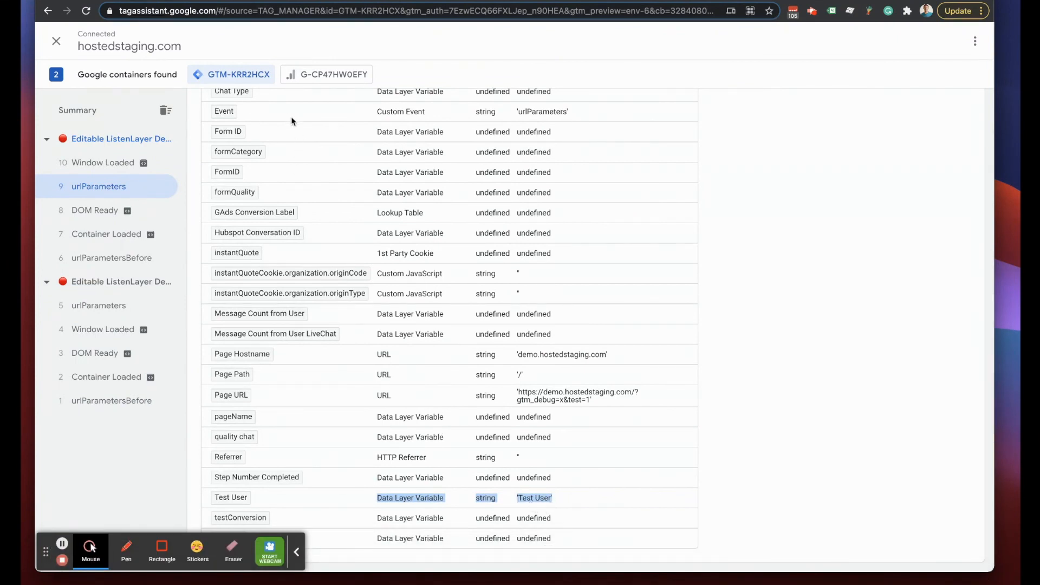
click(386, 0)
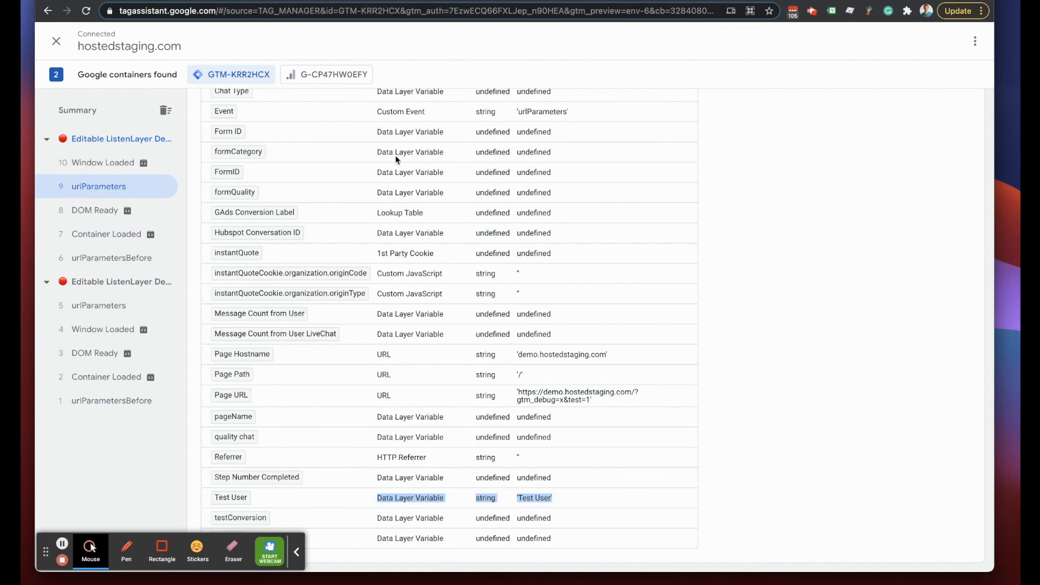